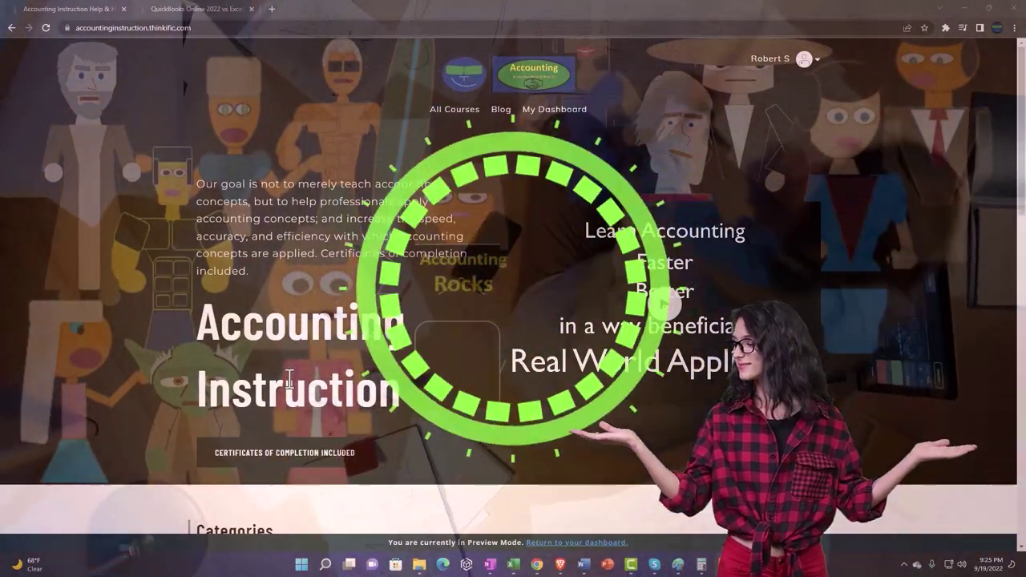
- Browse the course categories on the Accounting Instruction site and look through the lesson list of the QuickBooks Online 2022 course
scroll(139, 436, "down", 5)
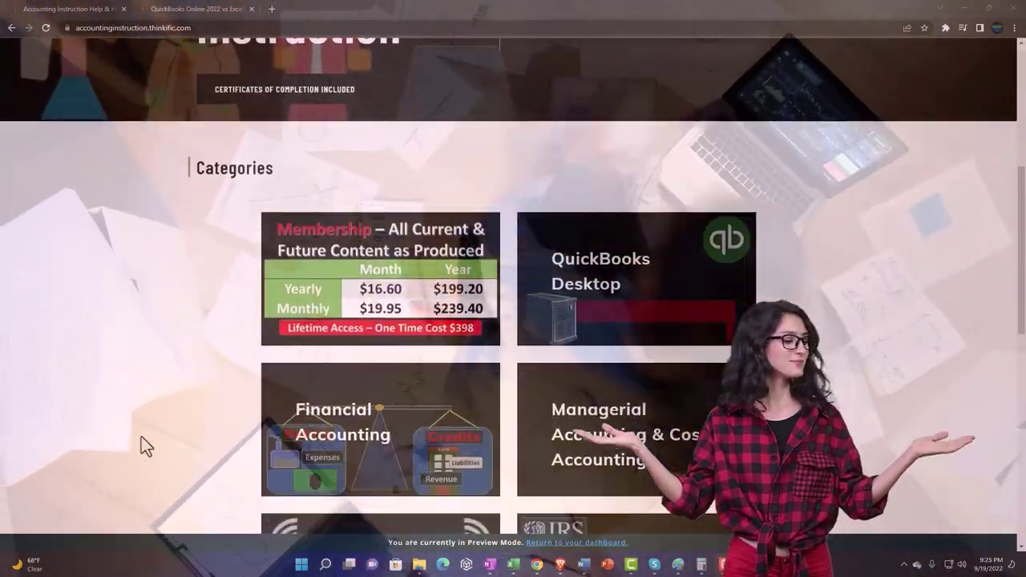
scroll(141, 438, "down", 4)
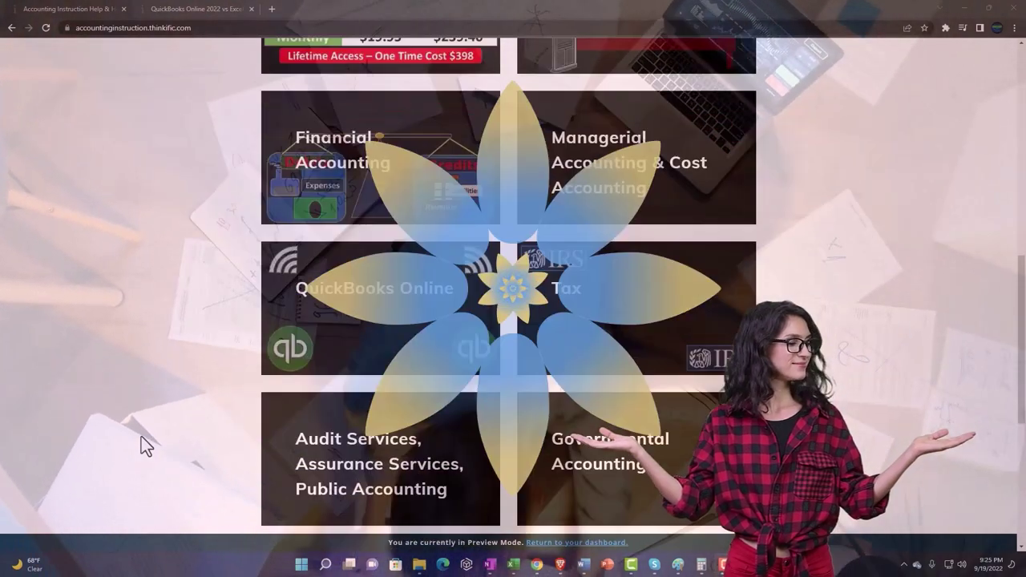
scroll(141, 438, "down", 5)
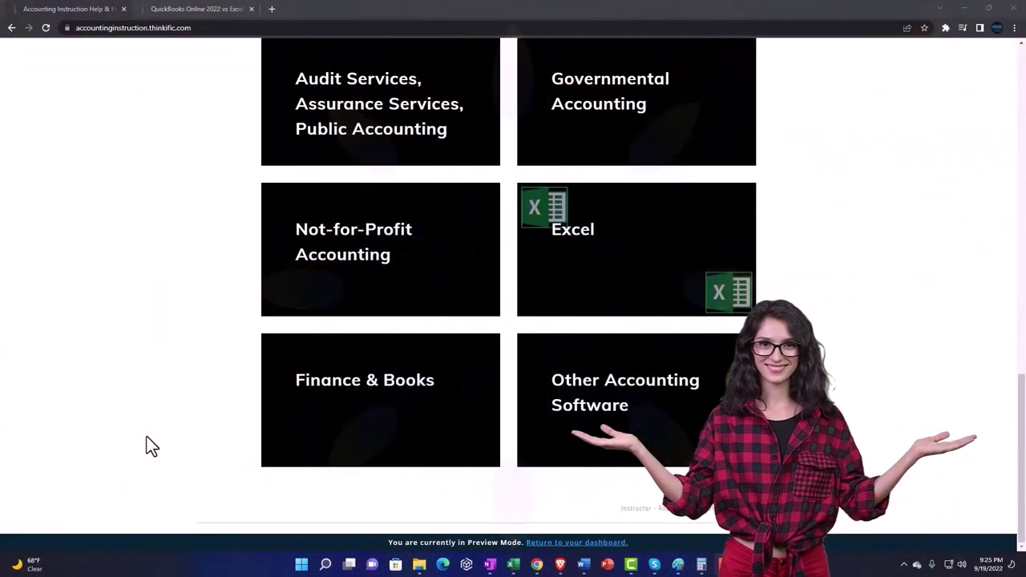
left_click(183, 9)
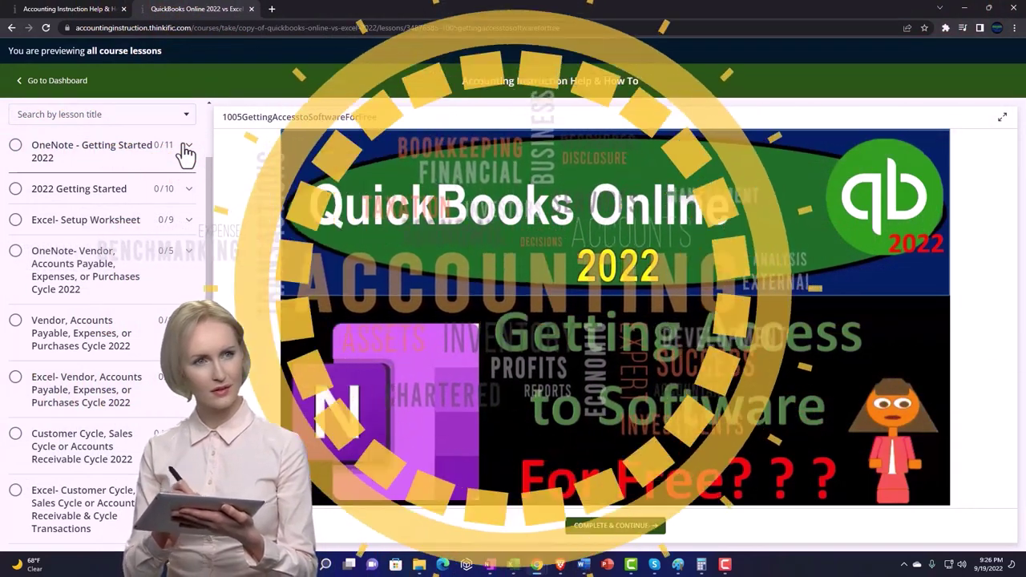
left_click(186, 149)
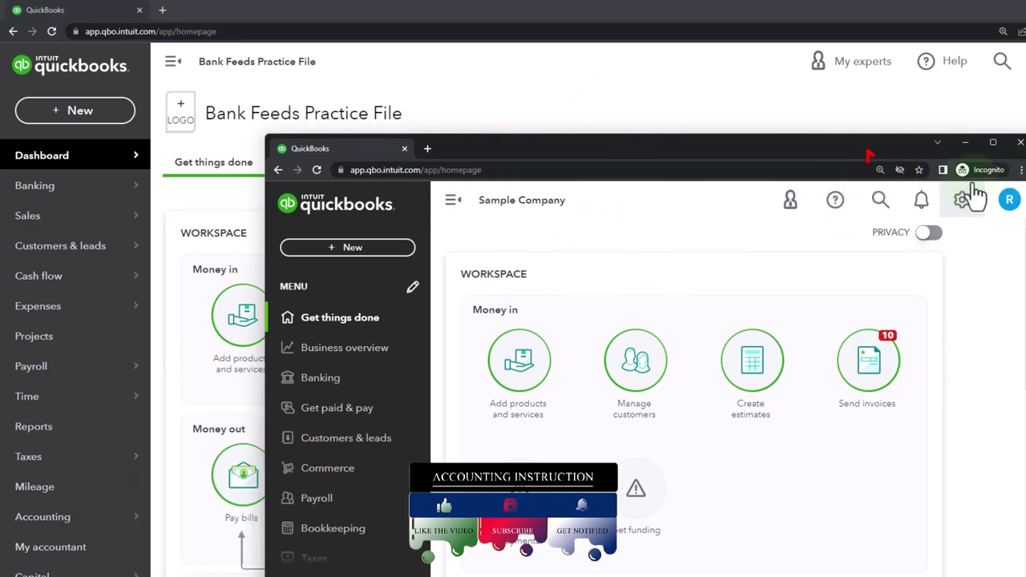
- Check the browser options of the Sample Company incognito window and return to Bank Feeds Practice File
left_click(1021, 170)
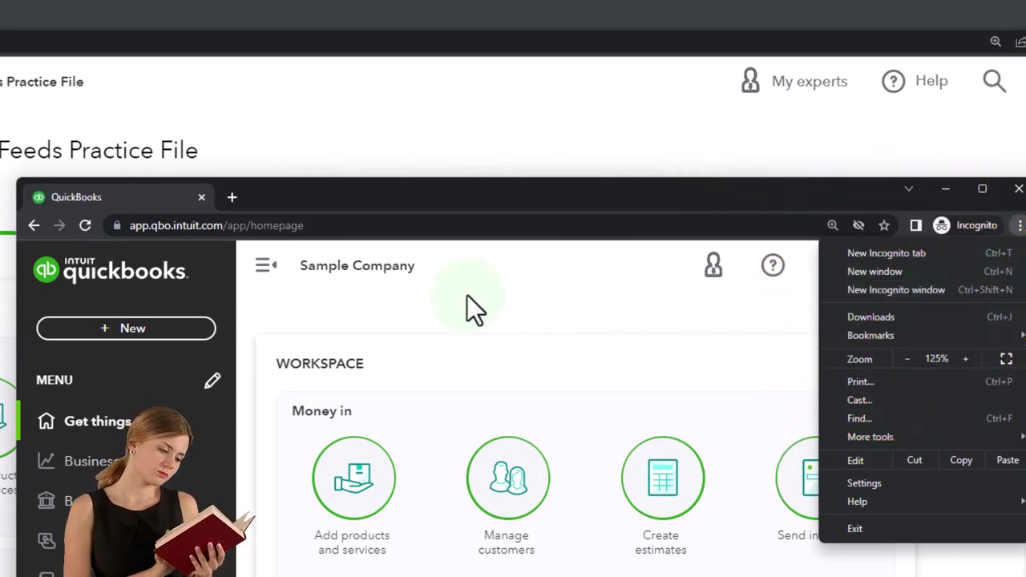
left_click(408, 293)
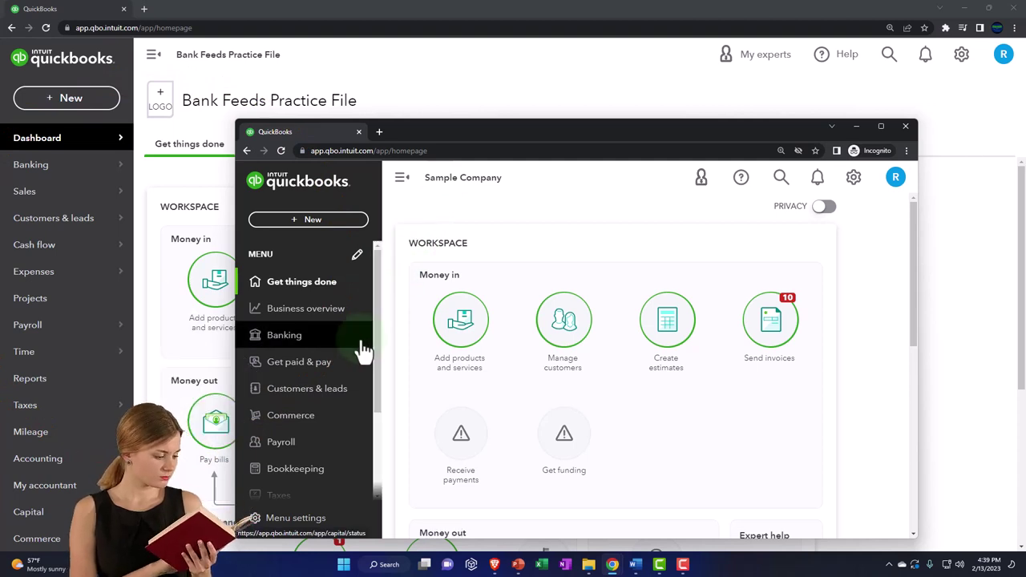
left_click(854, 179)
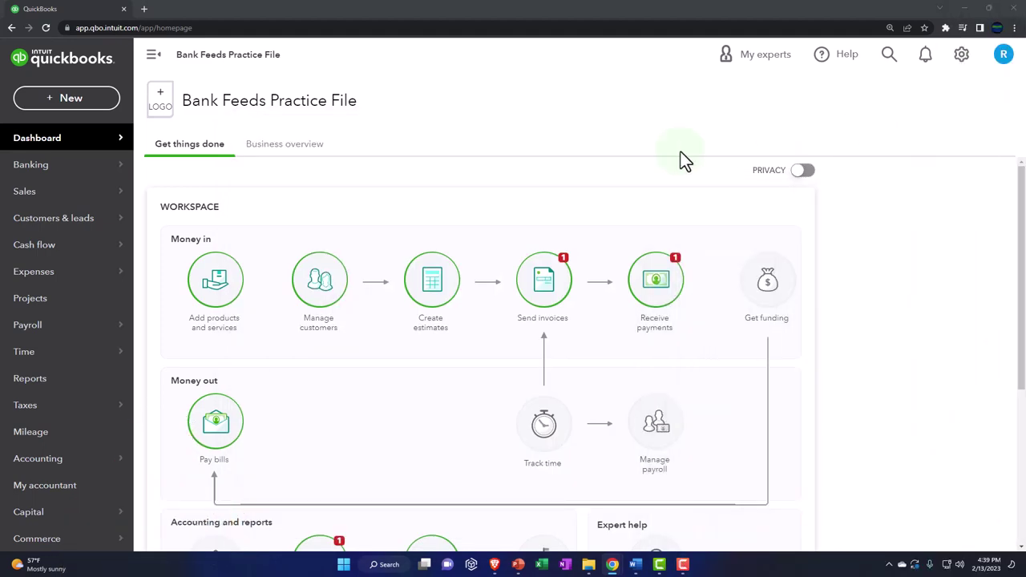
- Duplicate the Bank Feeds Practice File browser tab twice
right_click(125, 15)
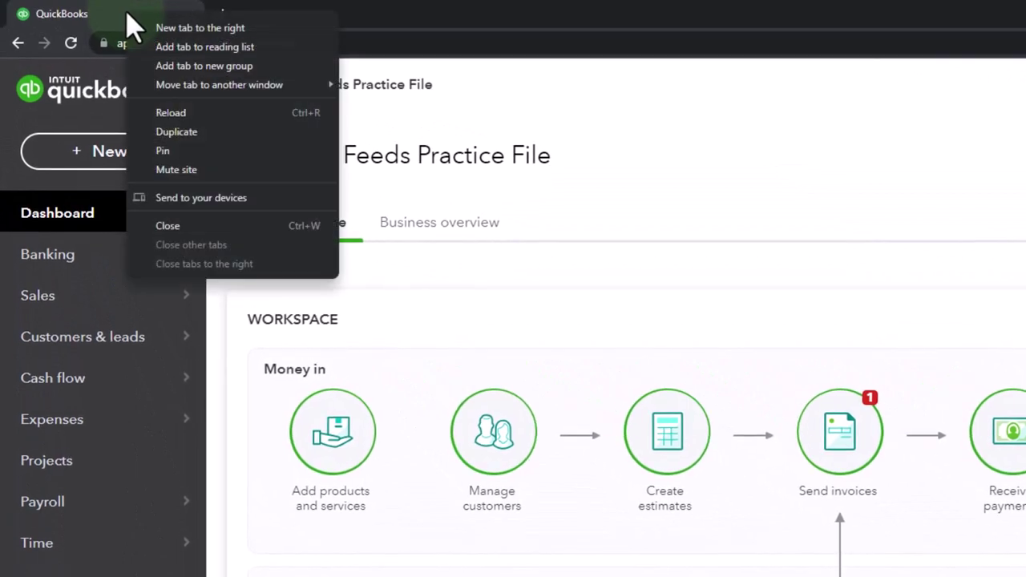
left_click(170, 131)
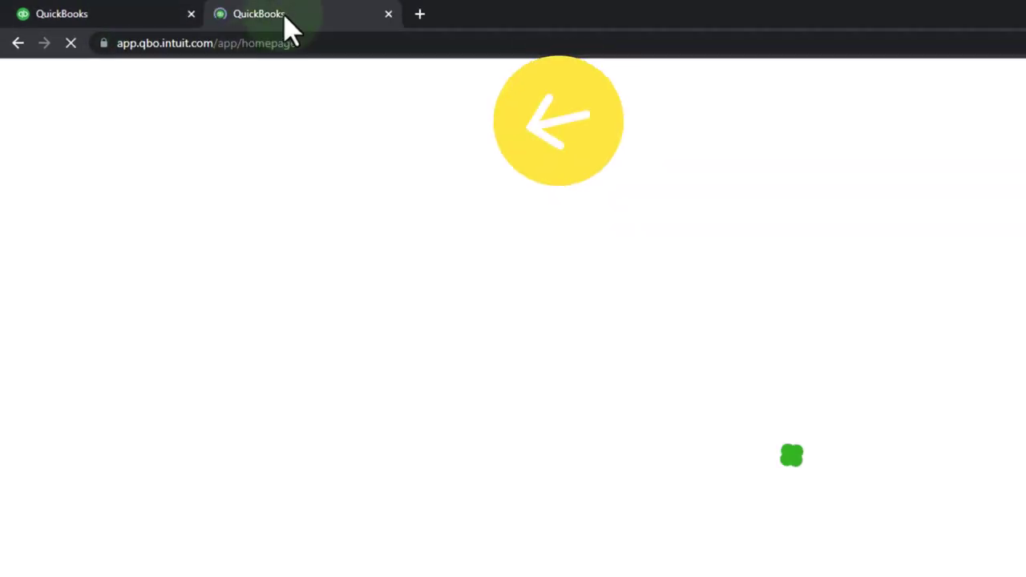
right_click(285, 18)
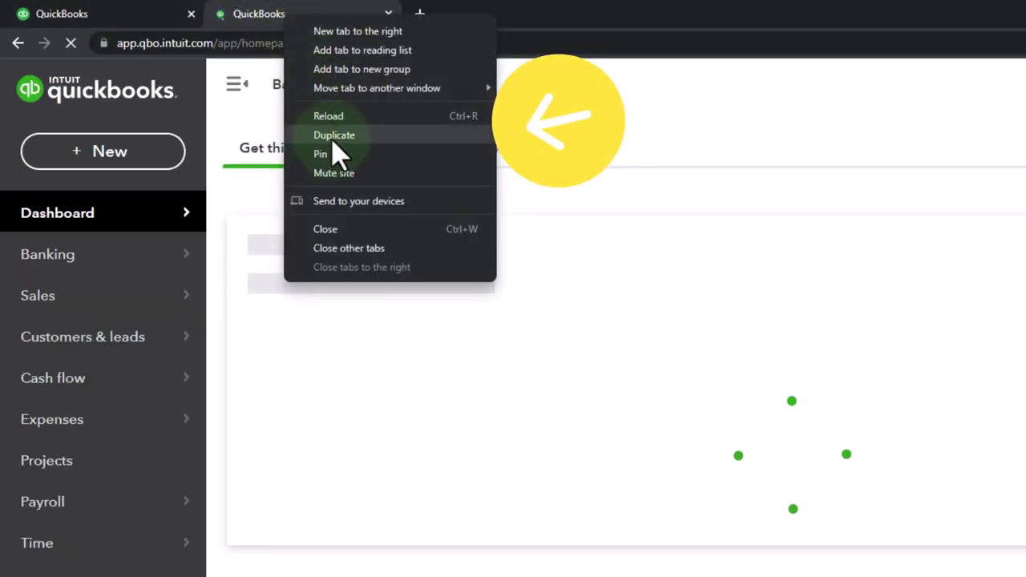
left_click(334, 135)
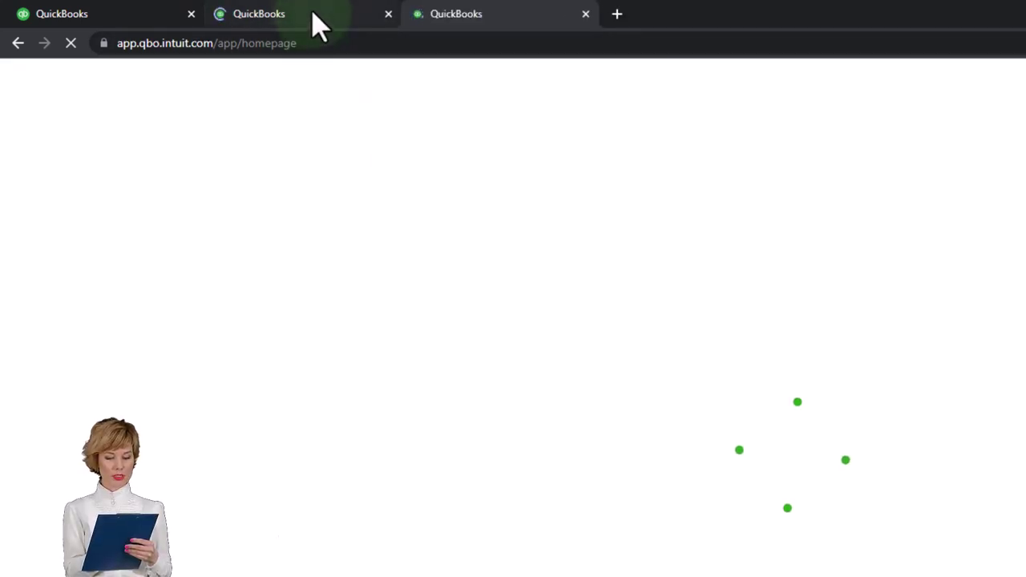
- Open the Balance Sheet report of Bank Feeds Practice File in the second browser tab
left_click(319, 24)
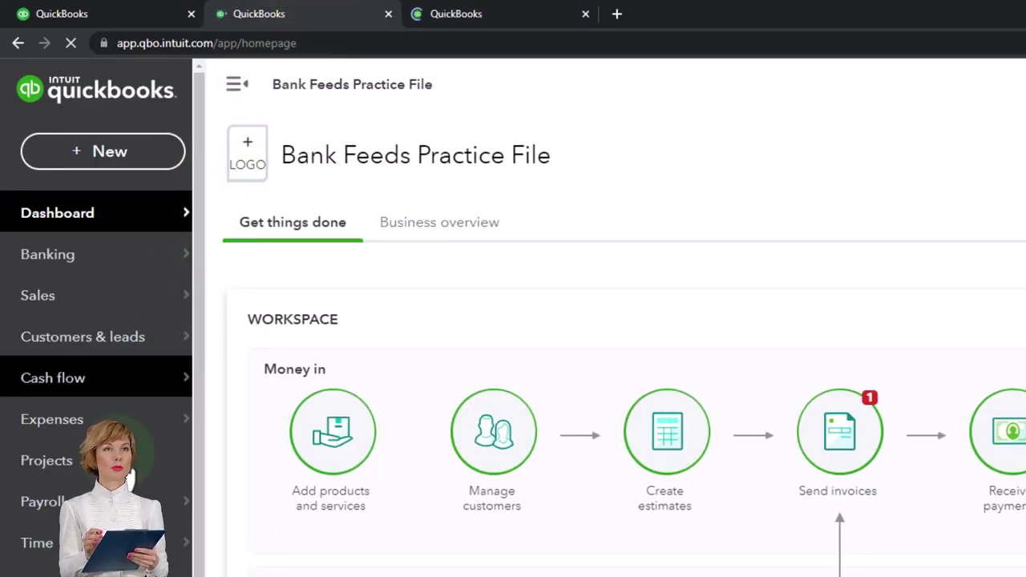
left_click(44, 558)
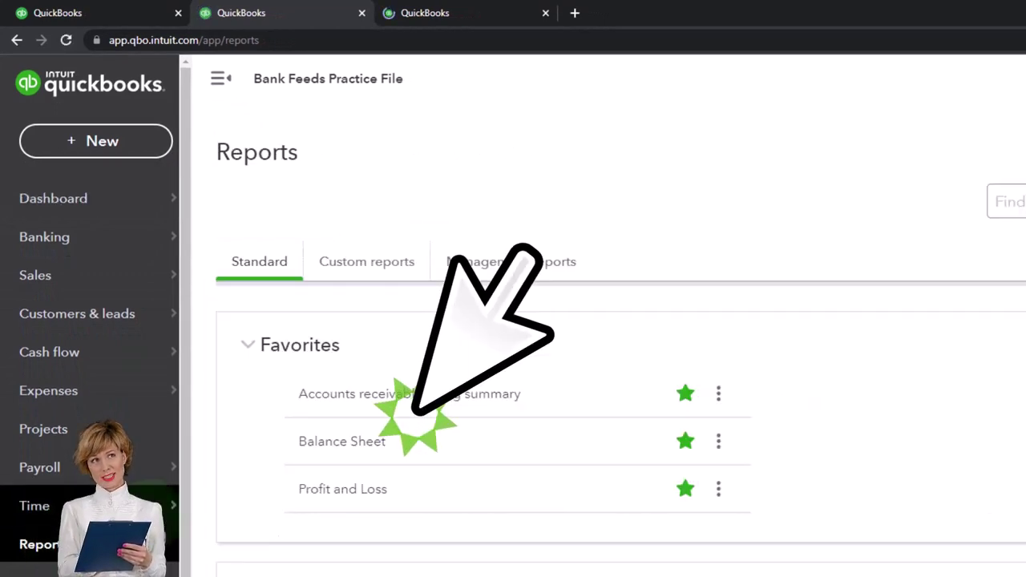
left_click(335, 449)
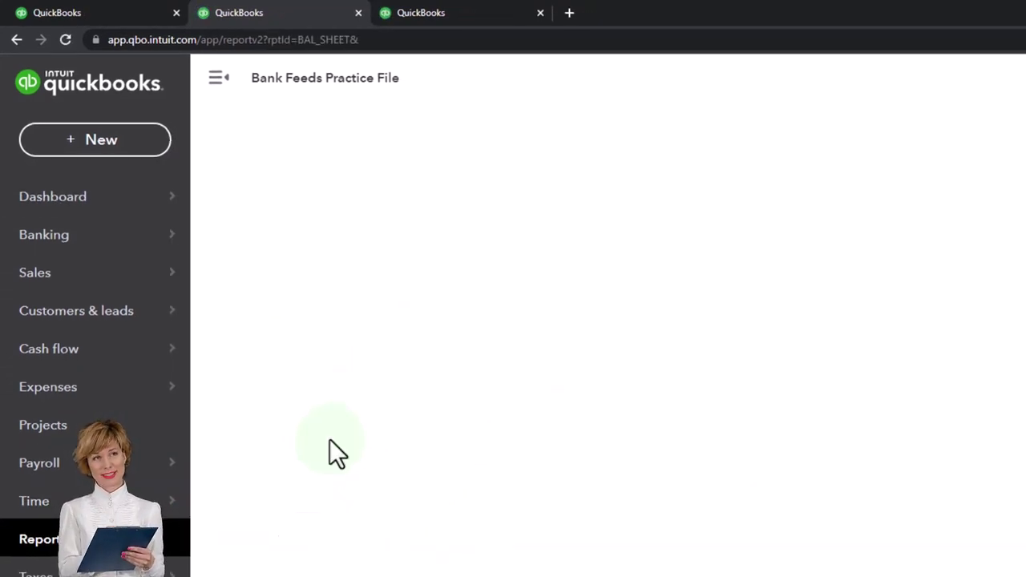
scroll(531, 323, "down", 3)
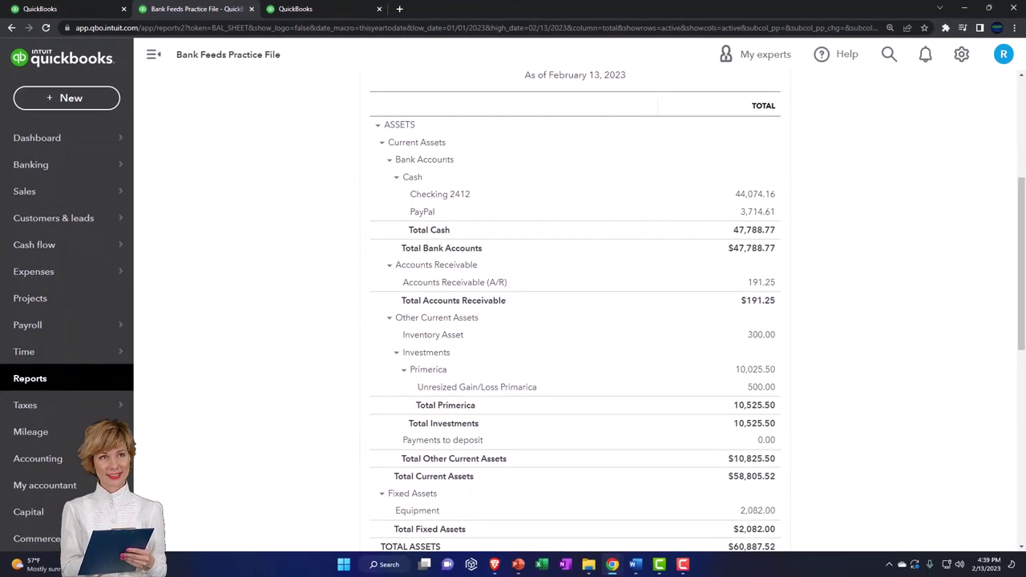
- View where the reports list is found under Business overview in Sample Company and return to Bank Feeds Practice File
left_click_drag(1025, 92, 516, 202)
left_click_drag(463, 175, 361, 7)
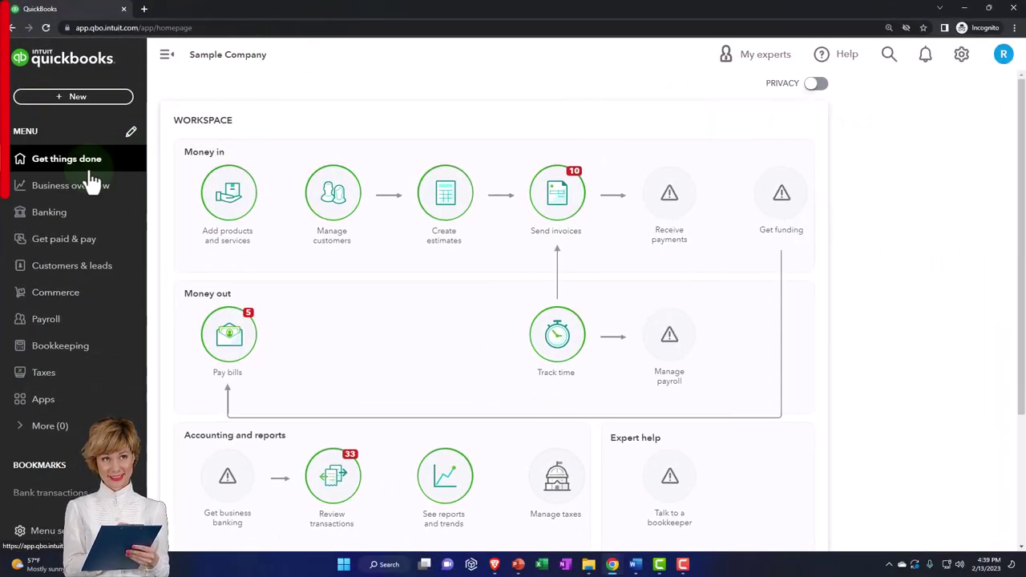
left_click(75, 189)
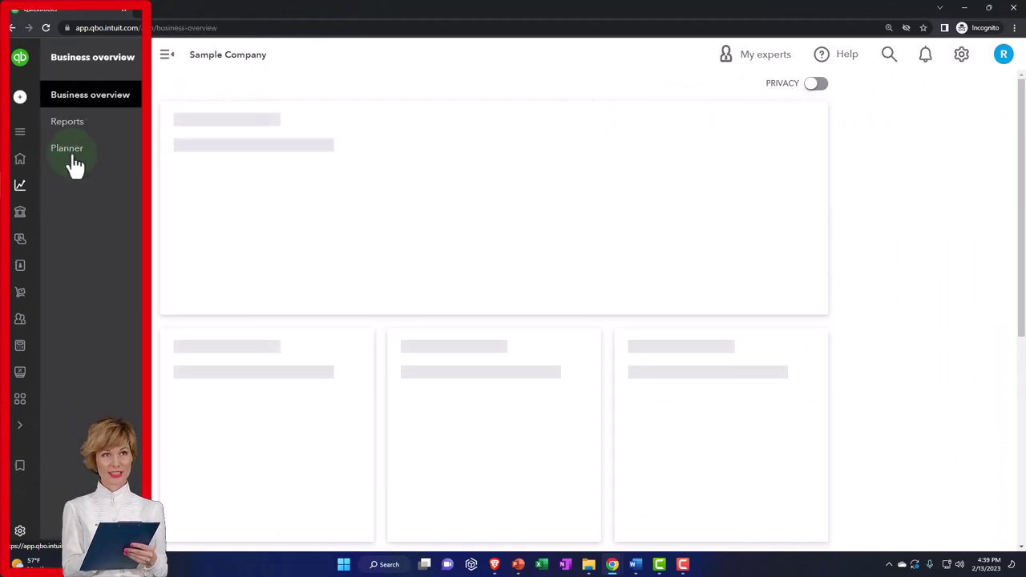
left_click(71, 124)
left_click_drag(210, 28, 1025, 65)
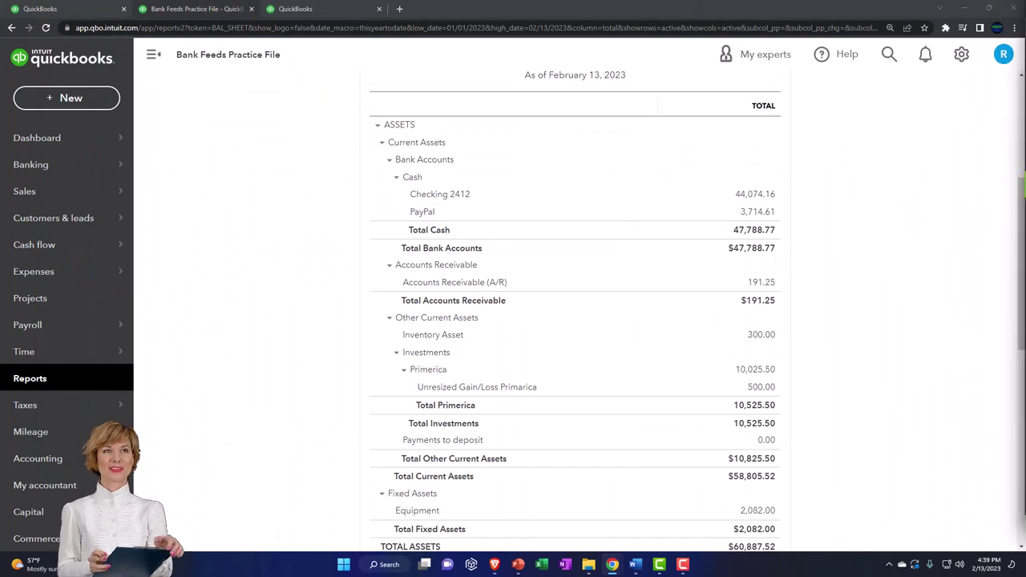
- Open the Profit and Loss report in the third browser tab and run it for 01/01/2022 to 12/31/2022 with the navigation collapsed
left_click(339, 9)
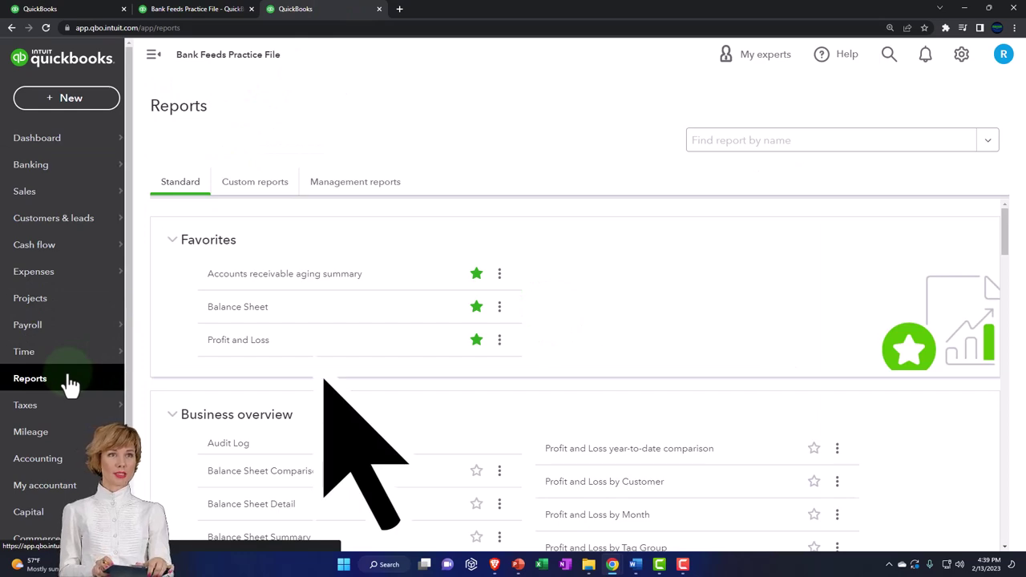
left_click(235, 343)
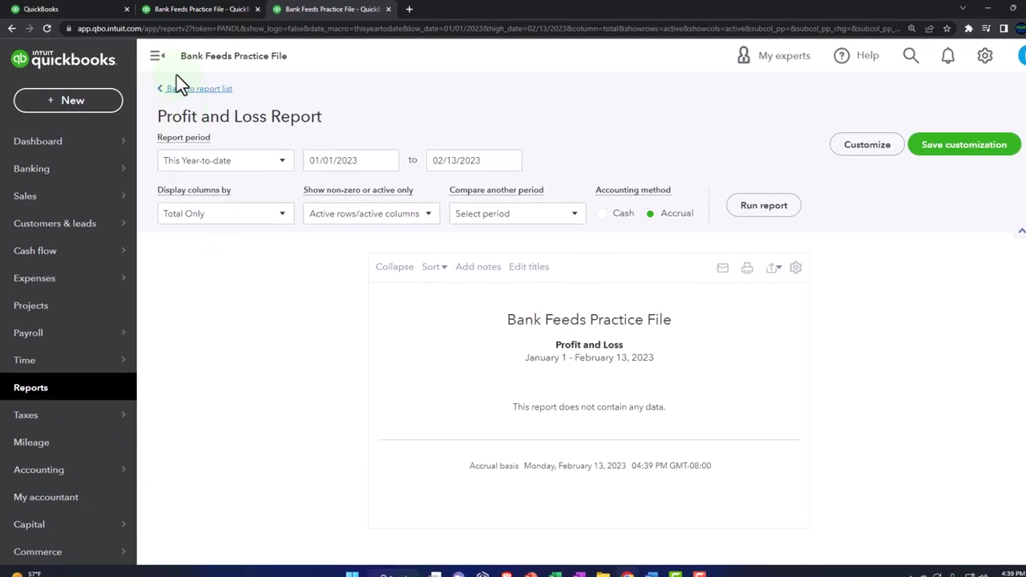
left_click(153, 54)
left_click(365, 248)
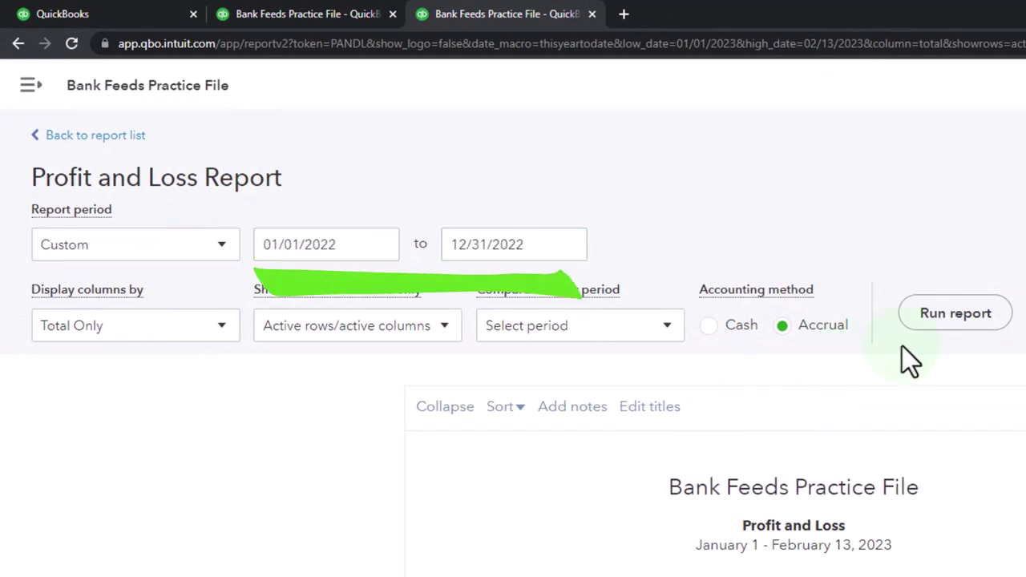
left_click(946, 321)
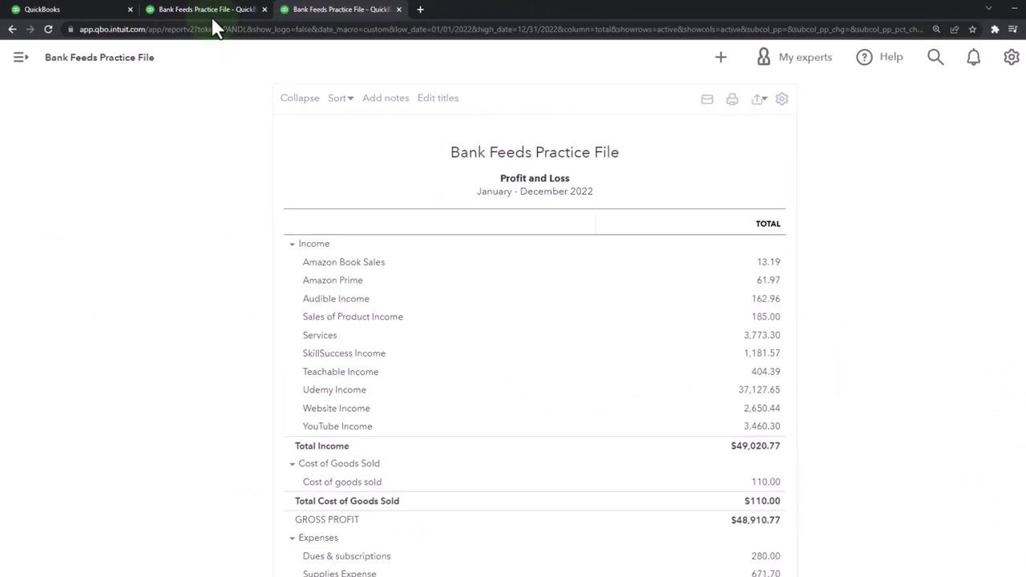
- Run the Balance Sheet report in the second browser tab for 01/01/2022 to 12/31/2022 with the navigation collapsed
left_click(211, 15)
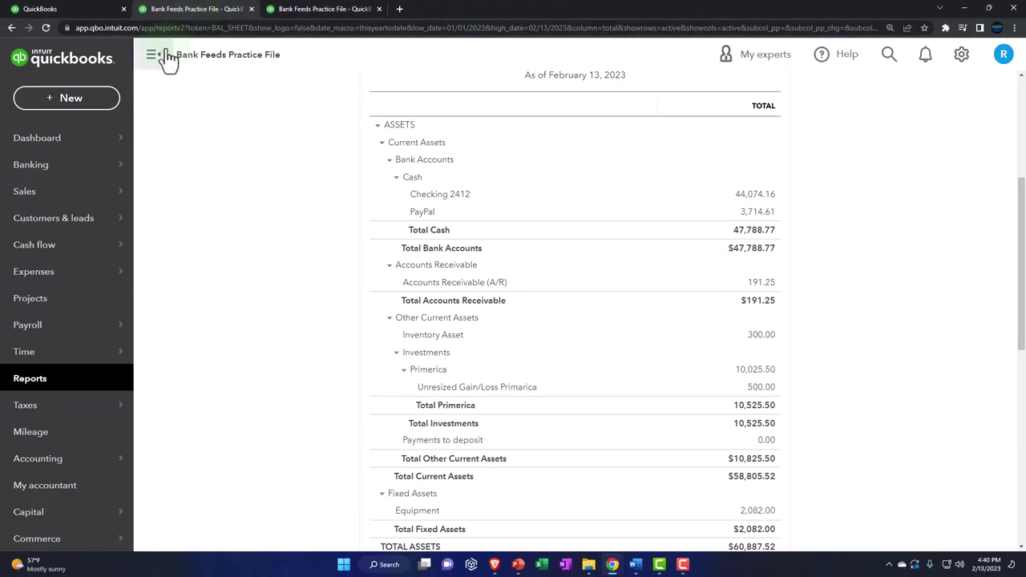
left_click(165, 55)
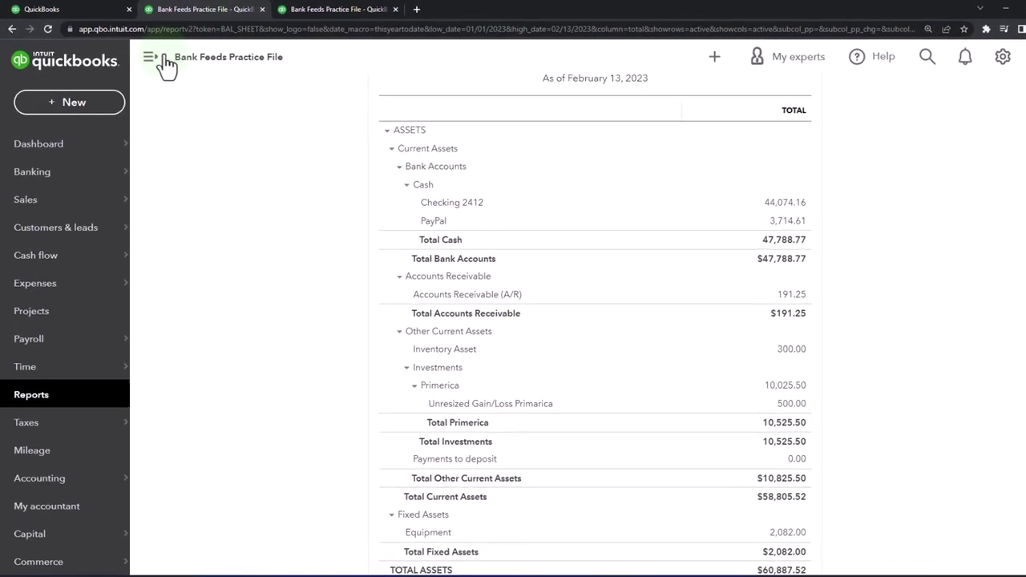
scroll(164, 212, "up", 5)
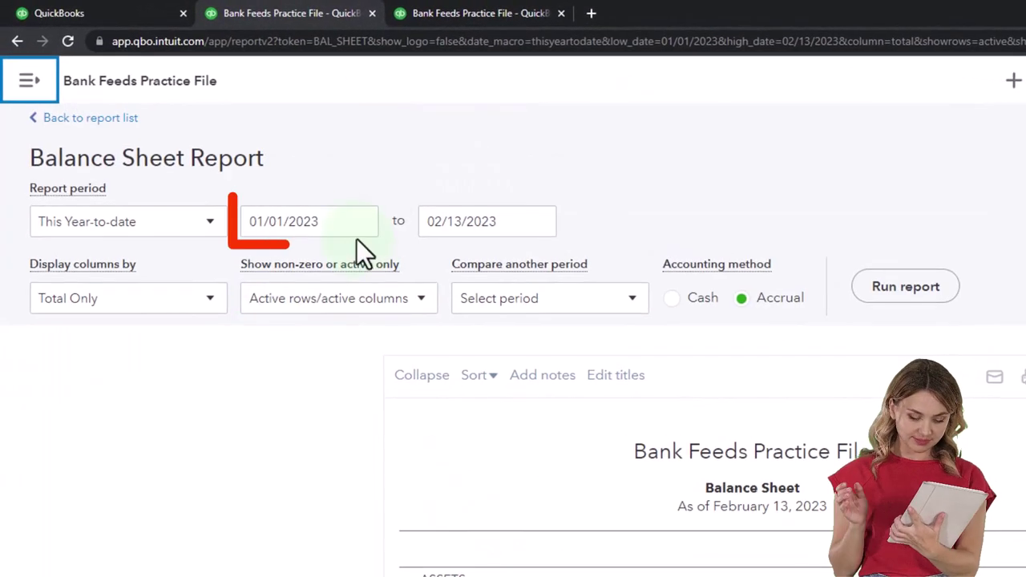
left_click_drag(320, 221, 291, 210)
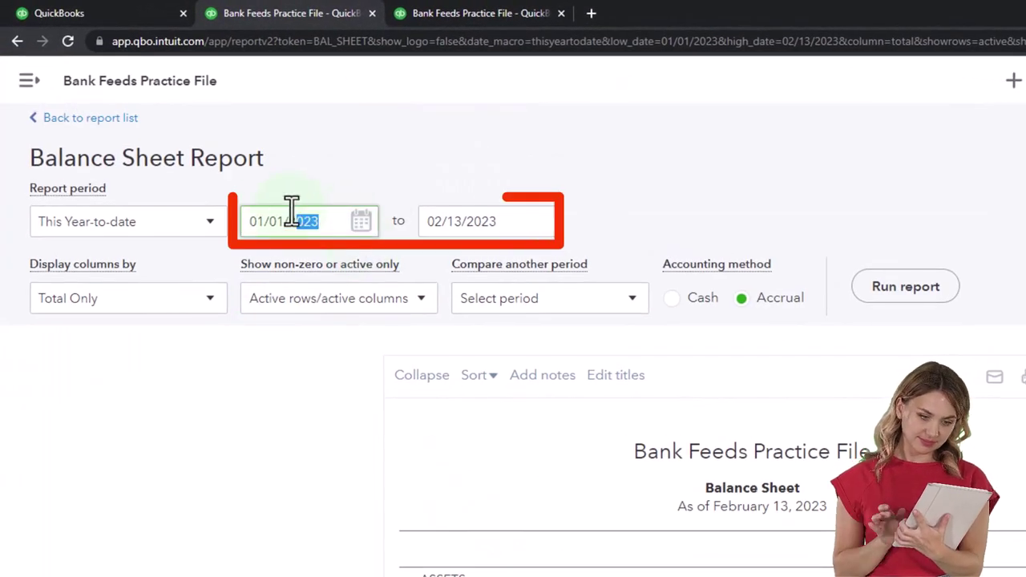
type("01012022")
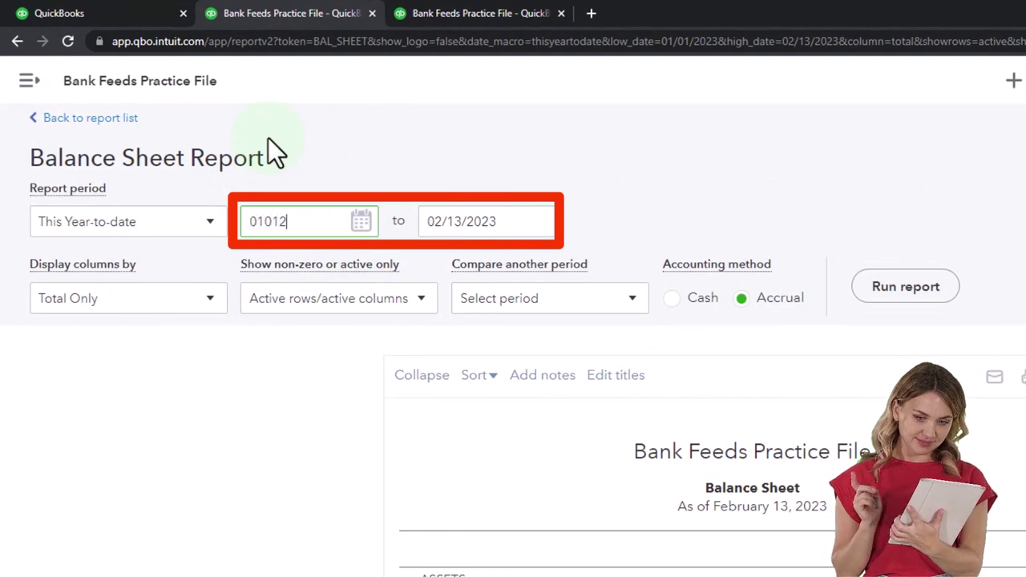
key("Tab")
type("13")
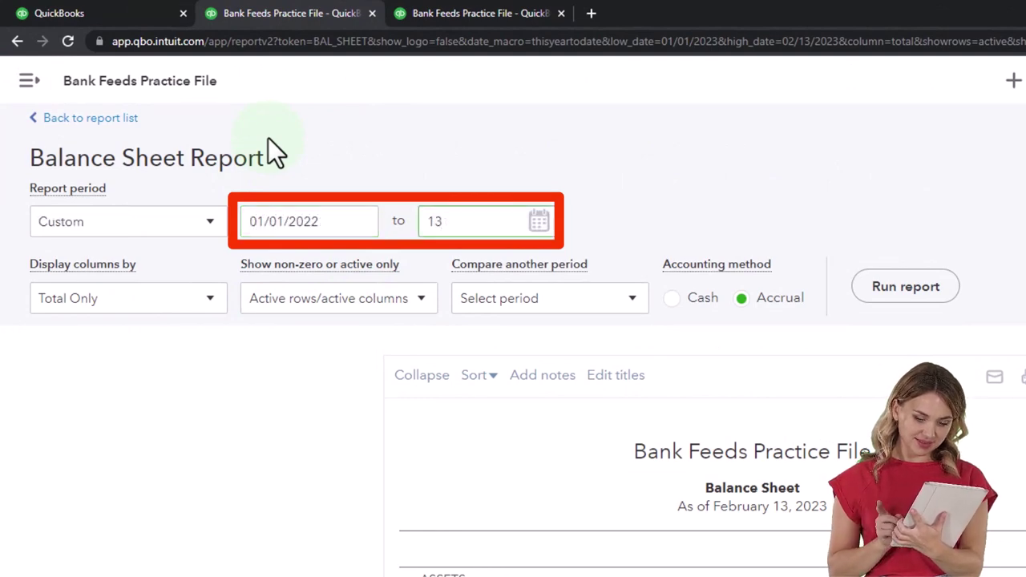
type("12312022")
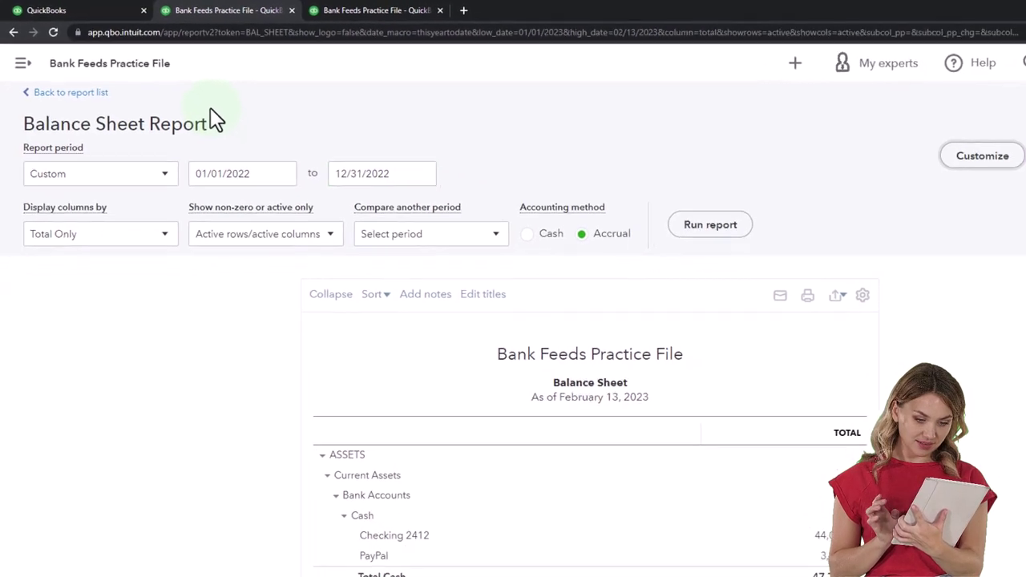
left_click(713, 226)
scroll(731, 237, "down", 2)
scroll(199, 330, "up", 2)
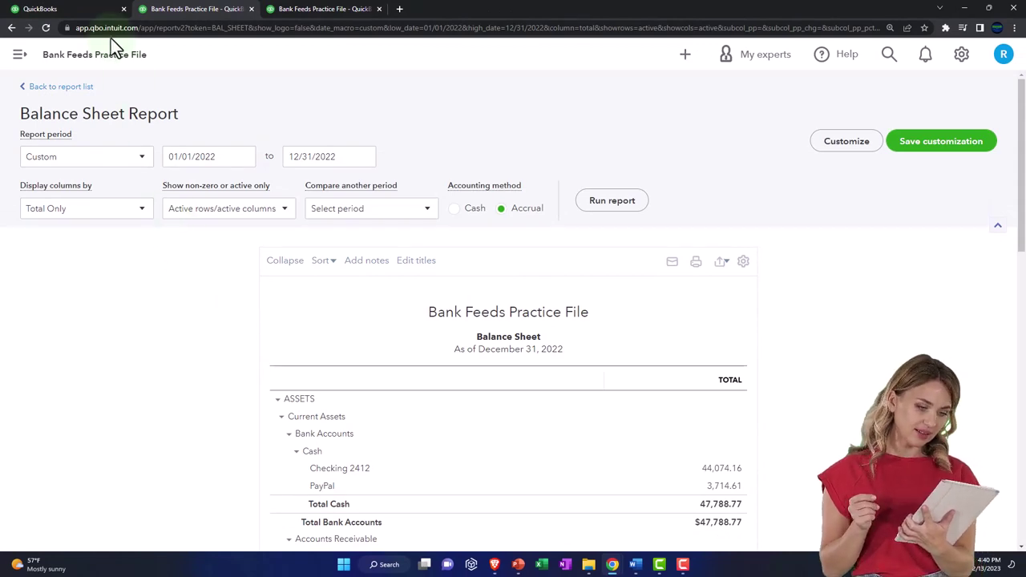
- Open the bank transactions in Bank Feeds Practice File under Banking and in Sample Company under Bookkeeping
left_click(94, 8)
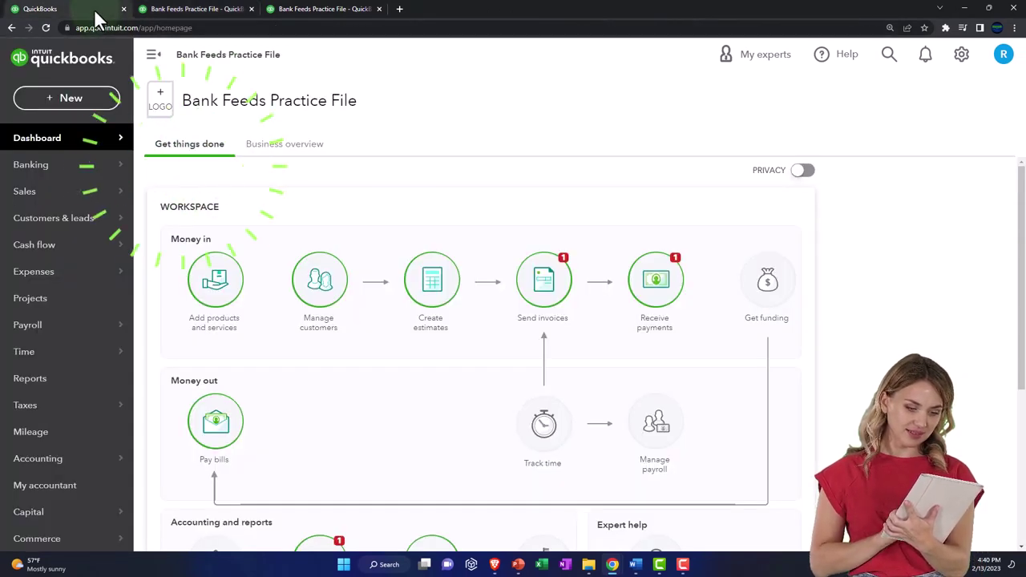
left_click(44, 168)
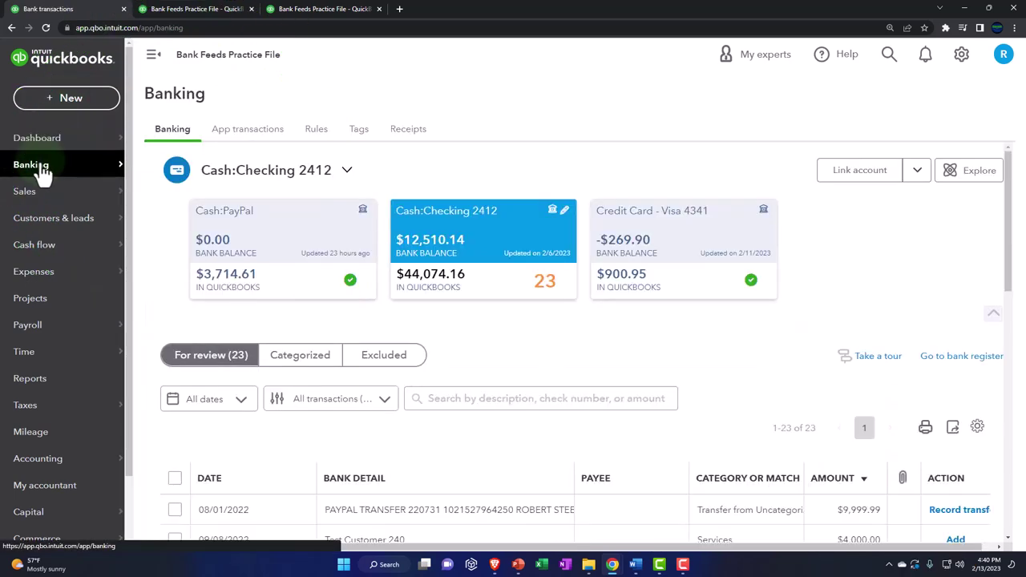
left_click_drag(1025, 193, 321, 10)
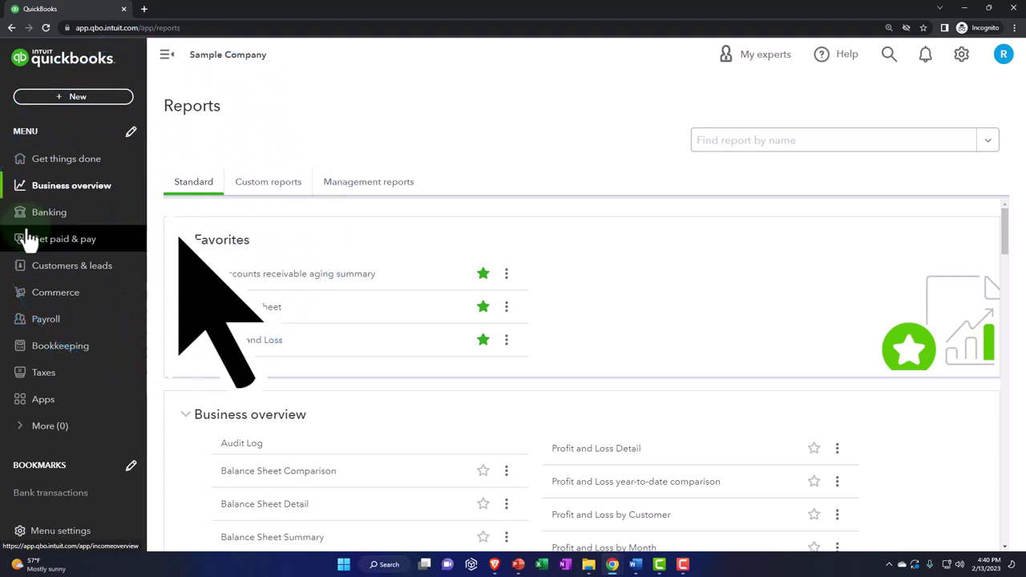
left_click(68, 362)
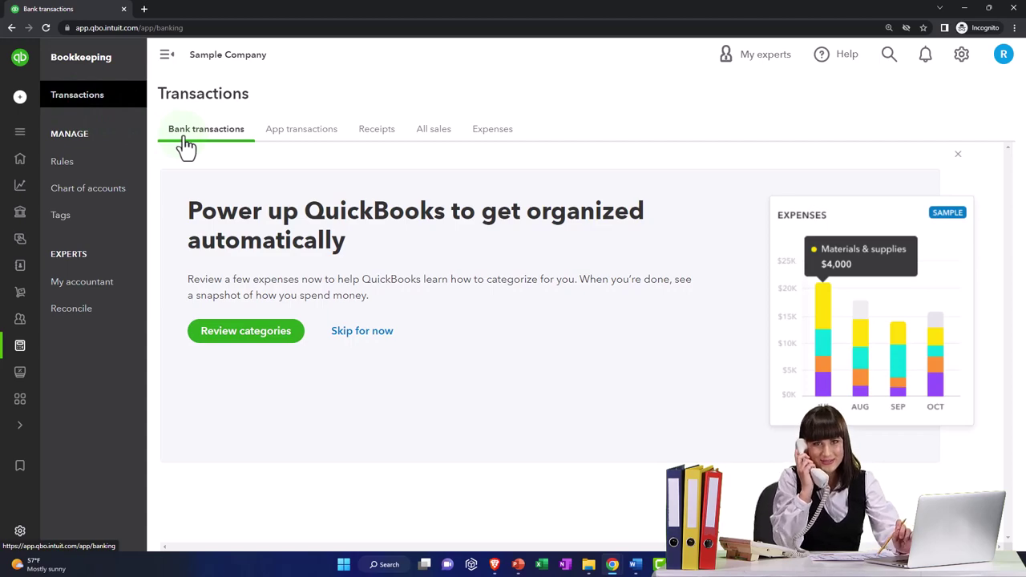
- Close Sample Company and sort the for-review transactions in Bank Feeds Practice File by bank detail, ascending, with the navigation collapsed
key("ctrl+w")
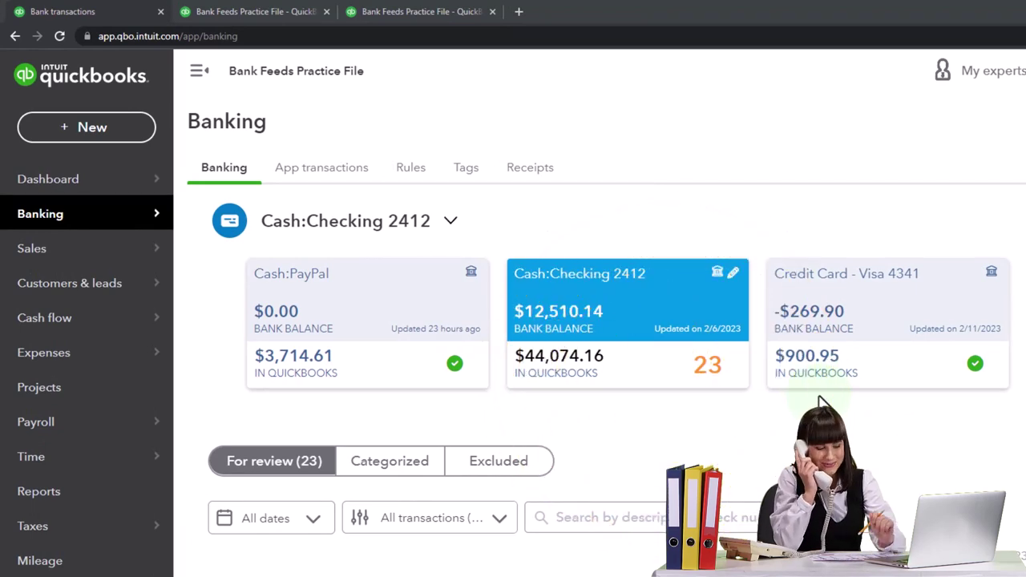
scroll(822, 402, "down", 3)
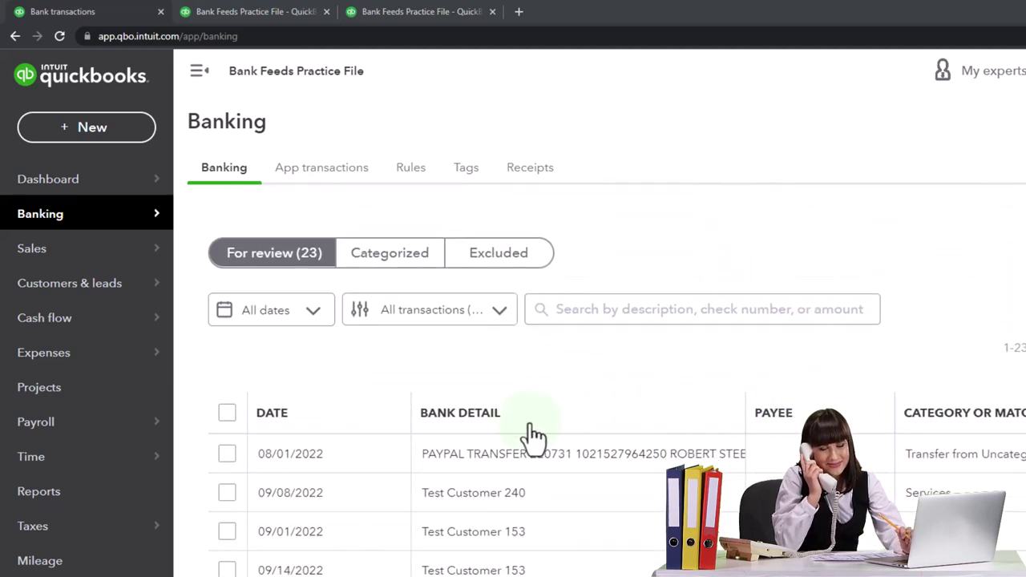
left_click(506, 427)
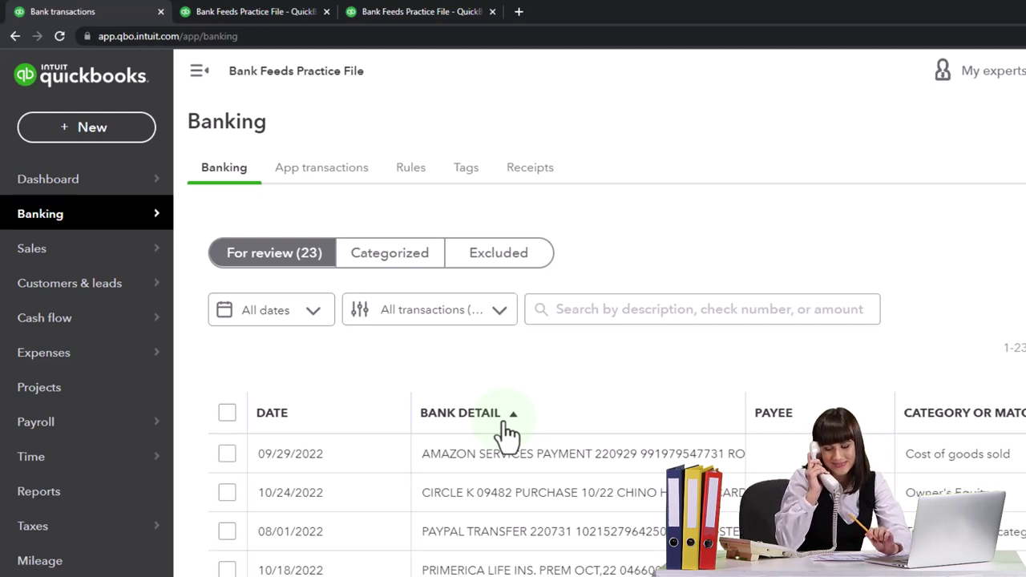
left_click(506, 427)
left_click(508, 439)
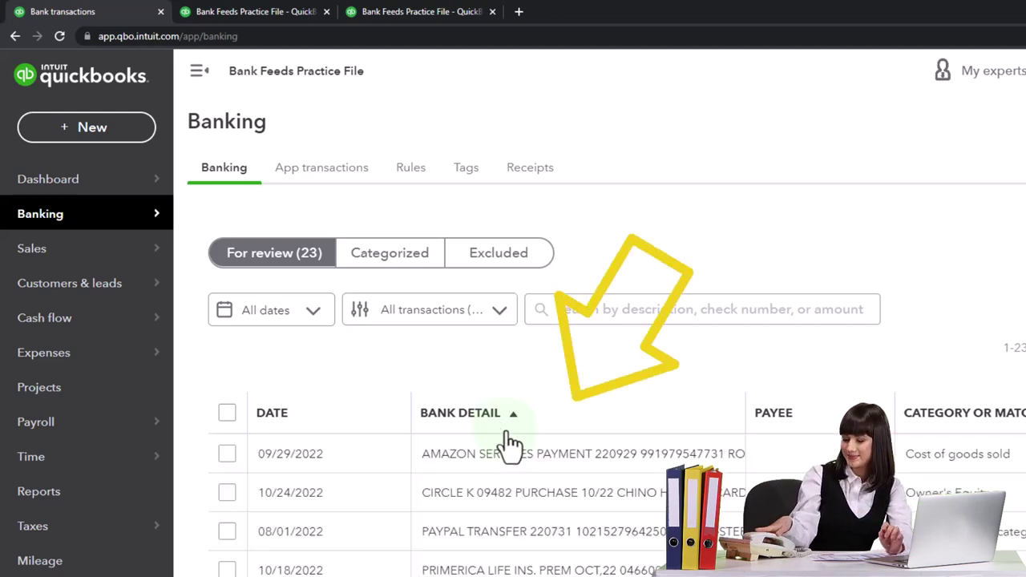
left_click(196, 90)
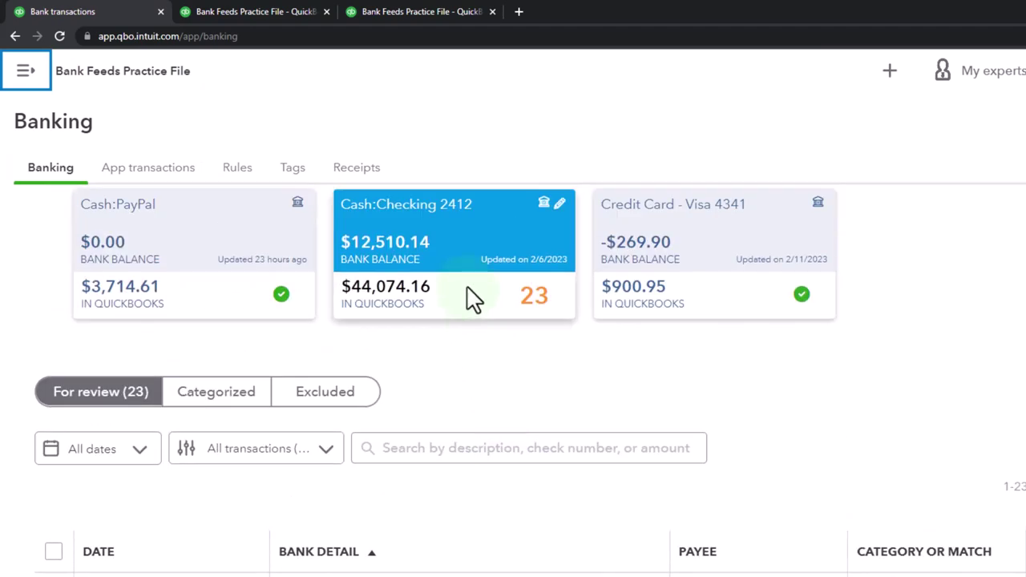
- Look through the for-review transactions, and try the list with Show bank details turned off before turning the option back on
scroll(472, 298, "down", 2)
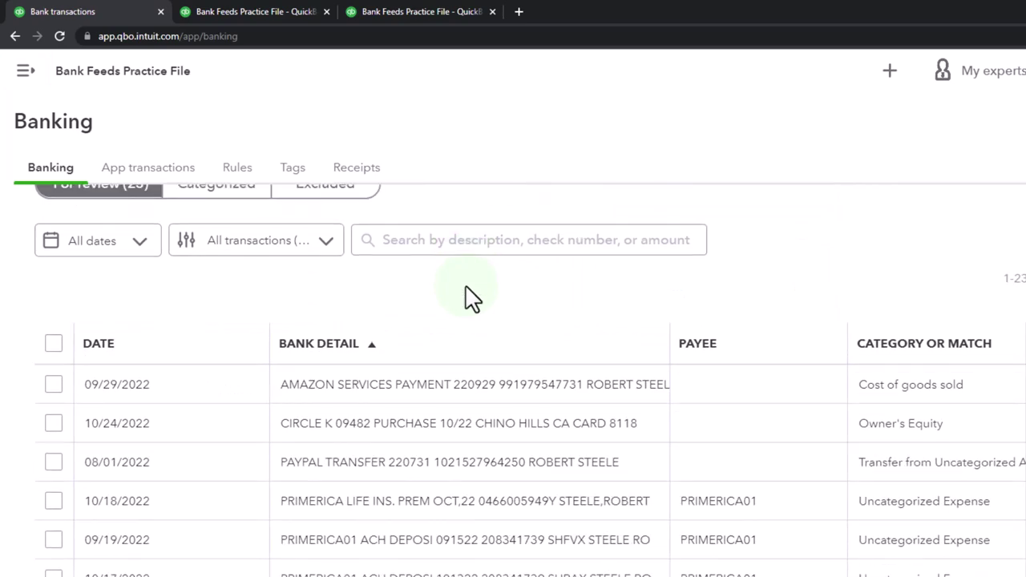
scroll(472, 299, "down", 5)
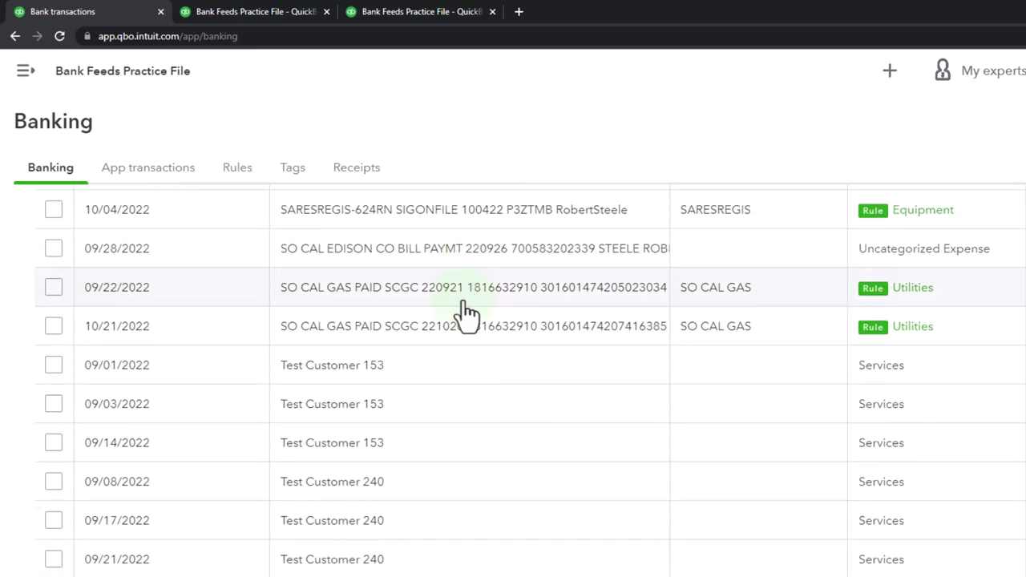
scroll(458, 425, "down", 1)
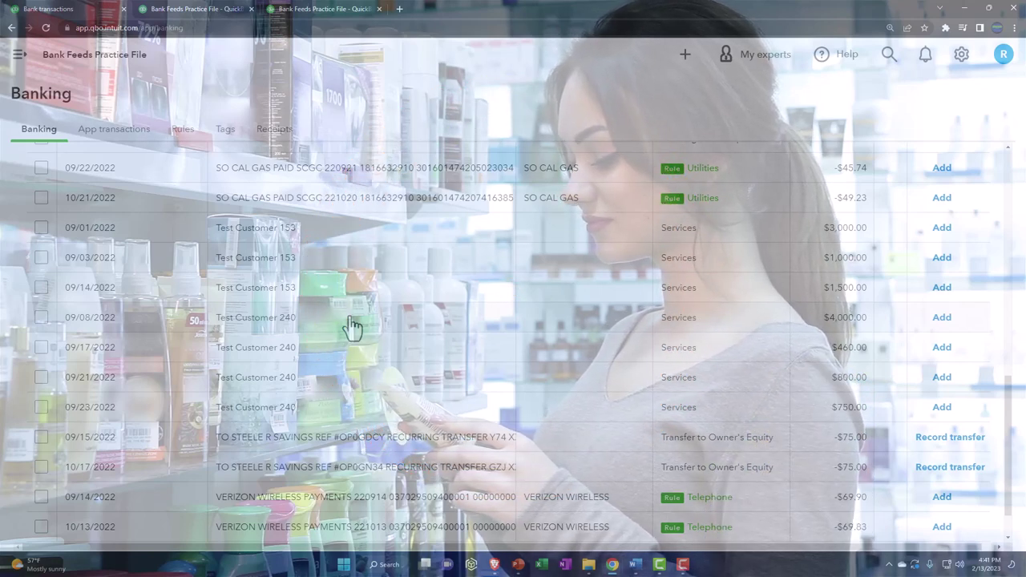
scroll(352, 325, "up", 1)
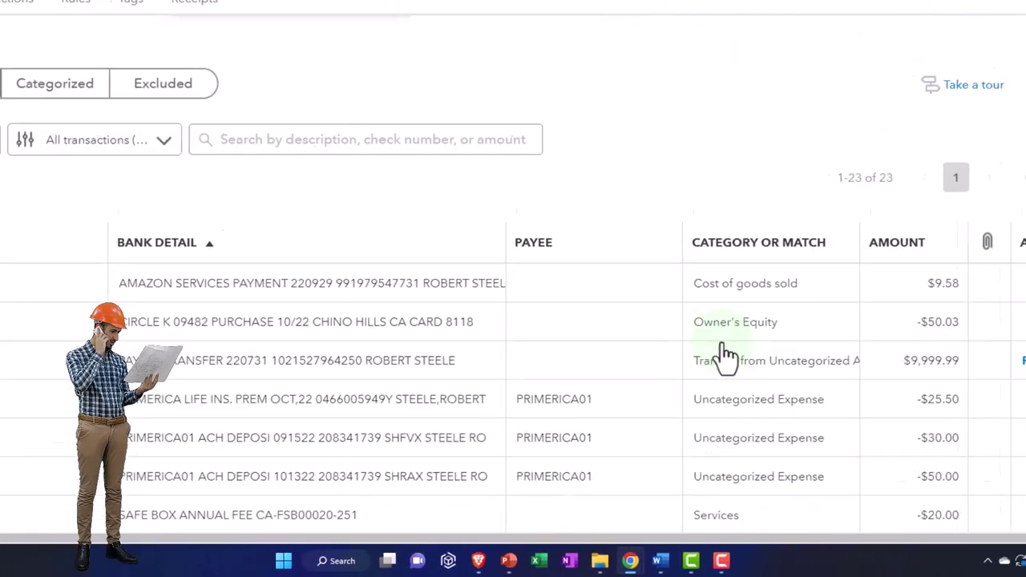
scroll(722, 361, "up", 3)
scroll(996, 286, "down", 2)
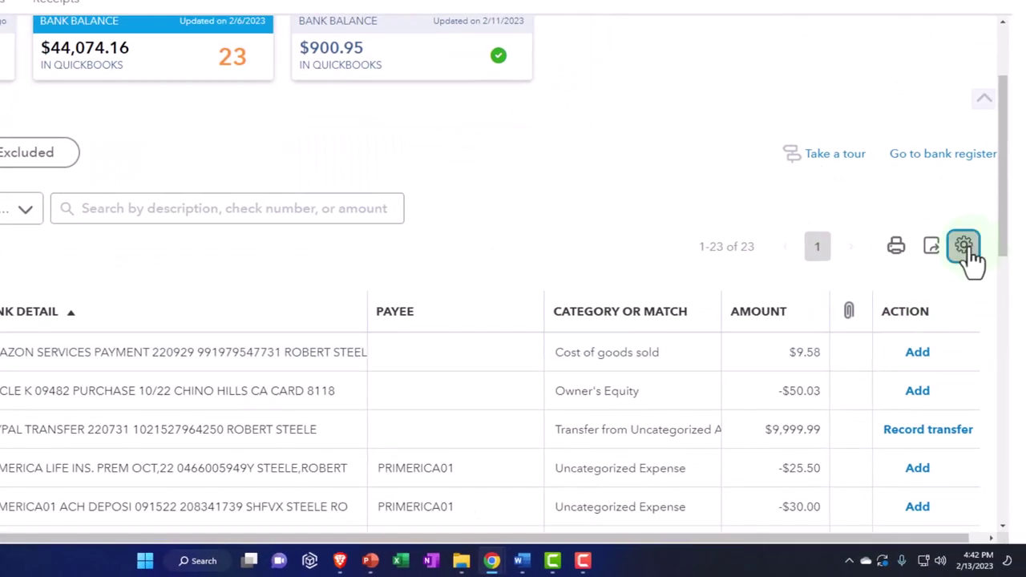
left_click(965, 244)
scroll(913, 337, "down", 3)
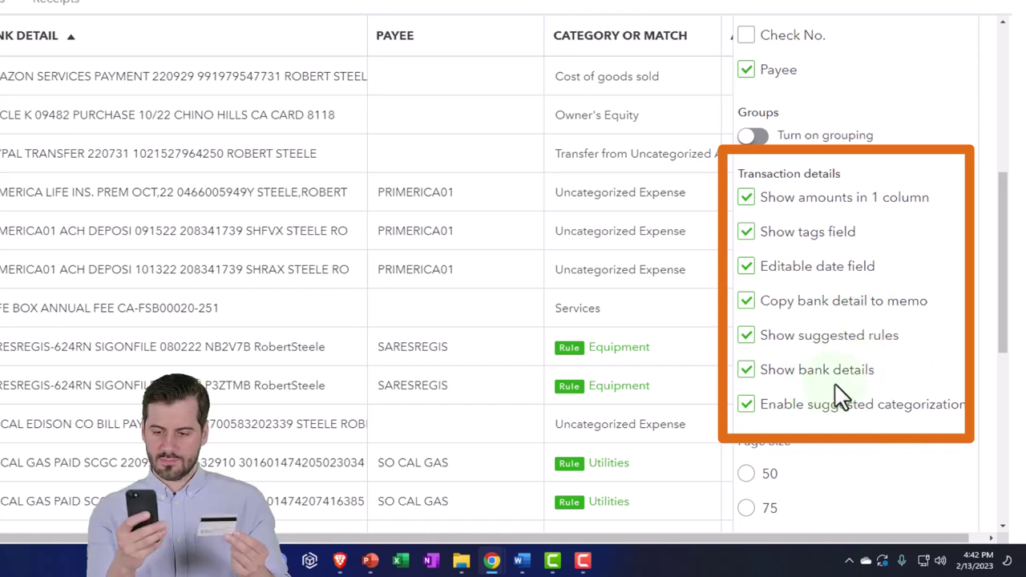
left_click(756, 375)
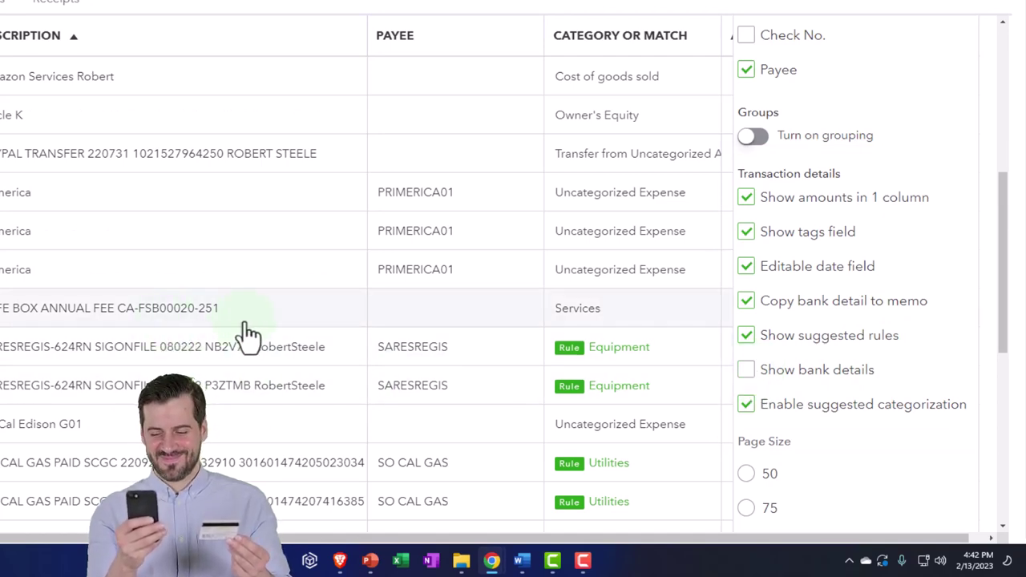
left_click(748, 371)
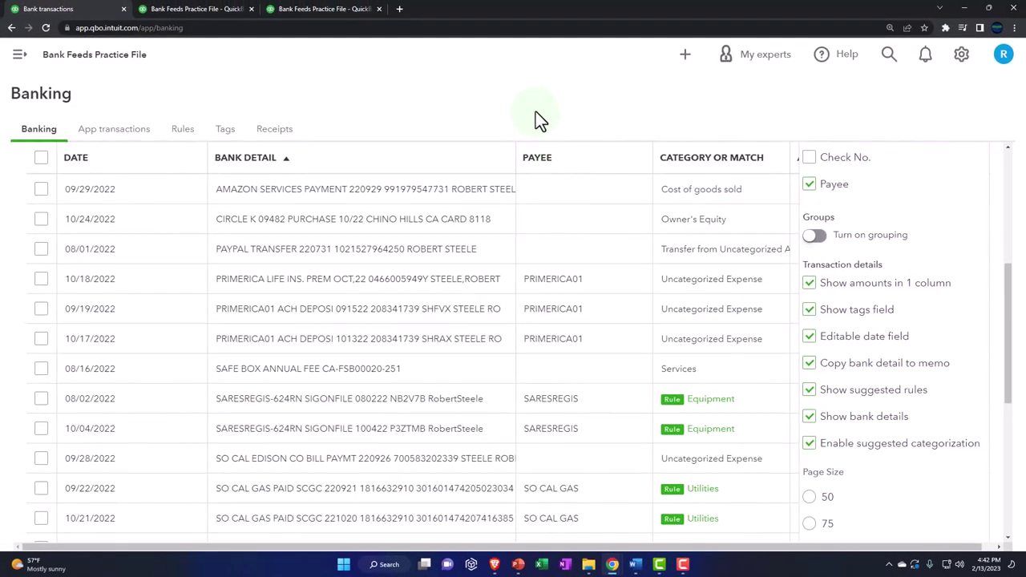
left_click(535, 111)
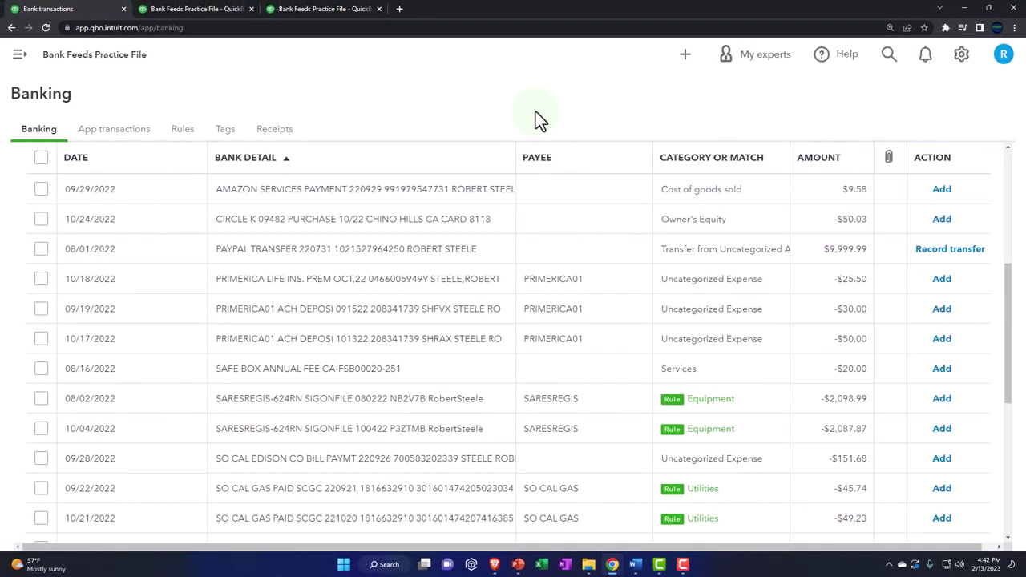
- Compare the Test Customer deposits in the bank feed with the income section of the 2022 Profit and Loss report
scroll(441, 391, "down", 4)
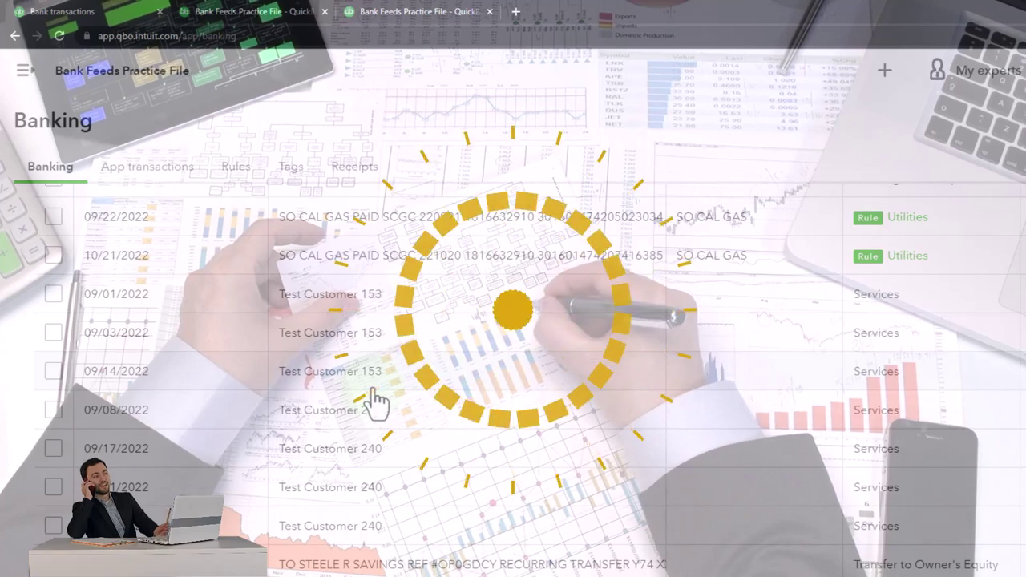
left_click(413, 14)
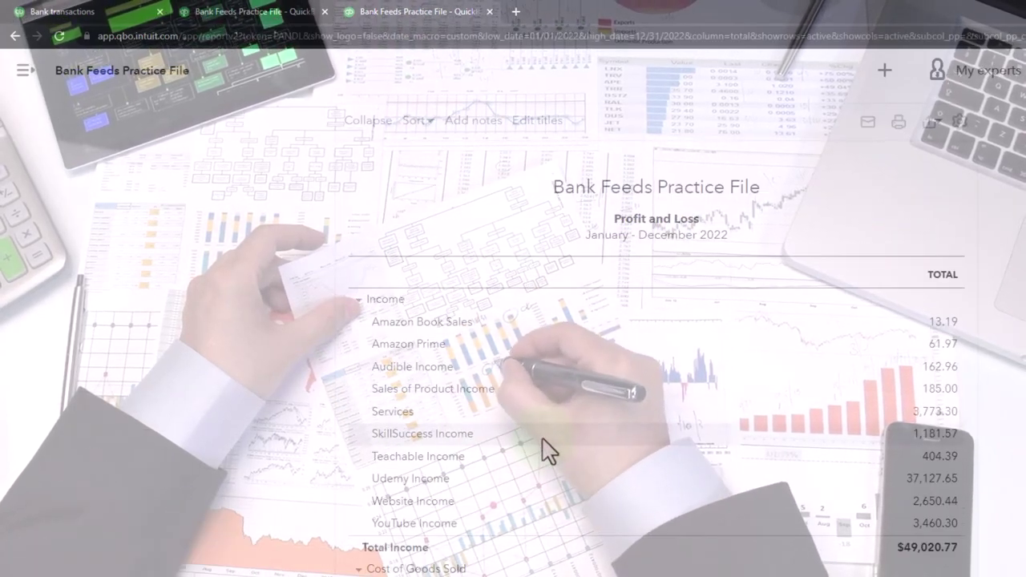
key("ctrl+plus")
key("ctrl+plus")
scroll(545, 450, "down", 3)
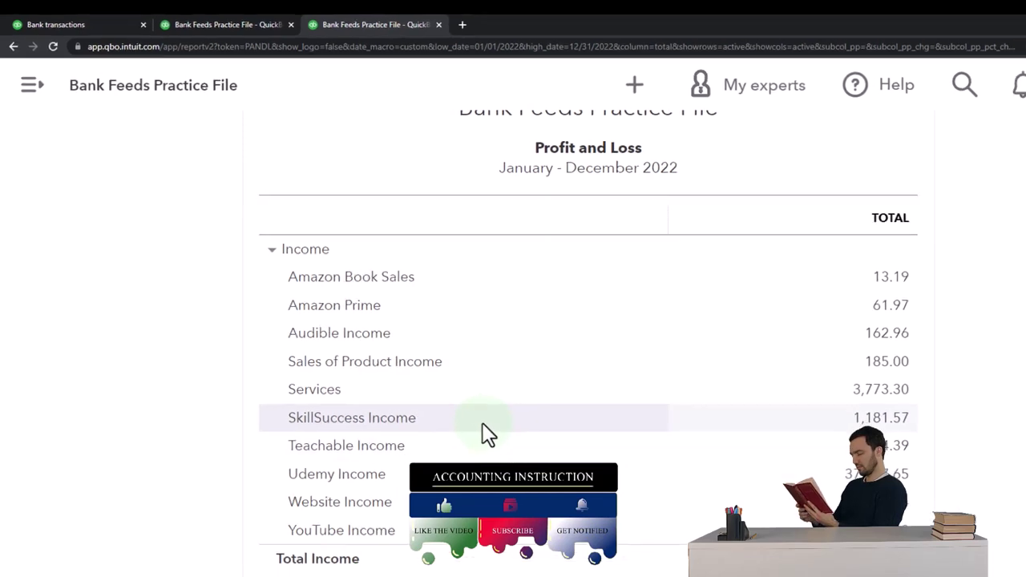
- Duplicate the bank transactions browser tab and place the copy first, shown at 125% zoom
left_click(85, 9)
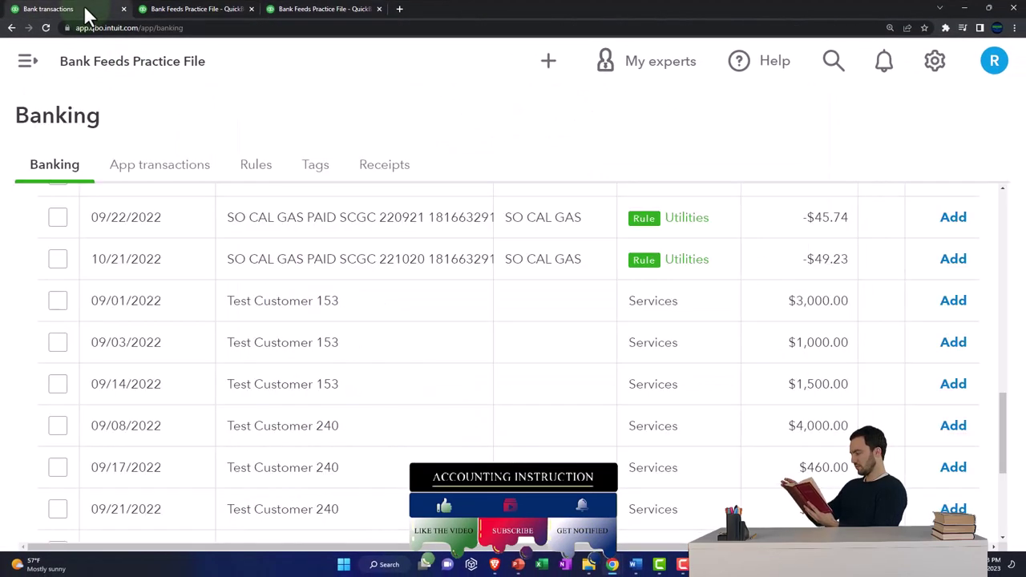
right_click(85, 10)
left_click(105, 83)
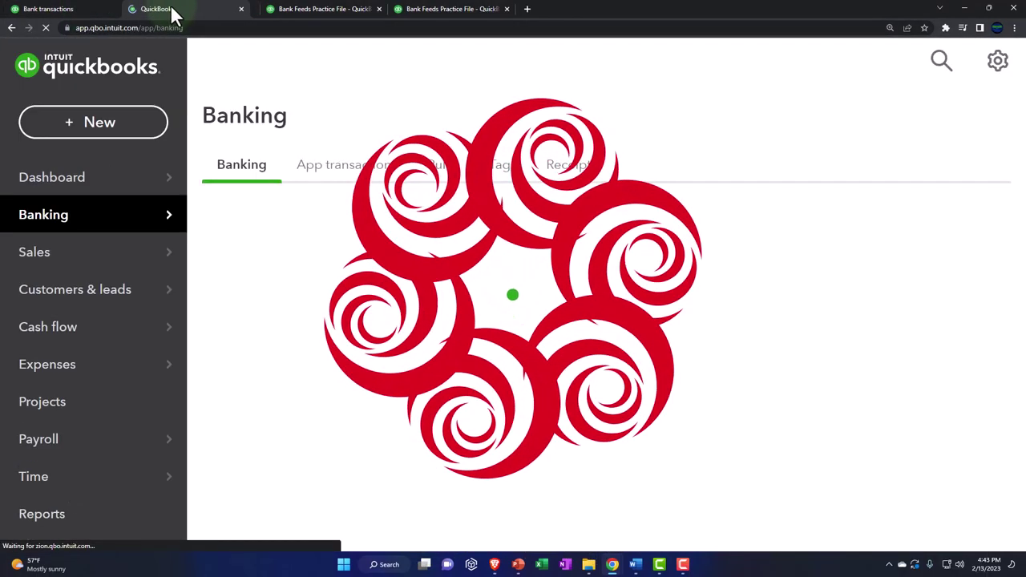
left_click_drag(173, 11, 80, 11)
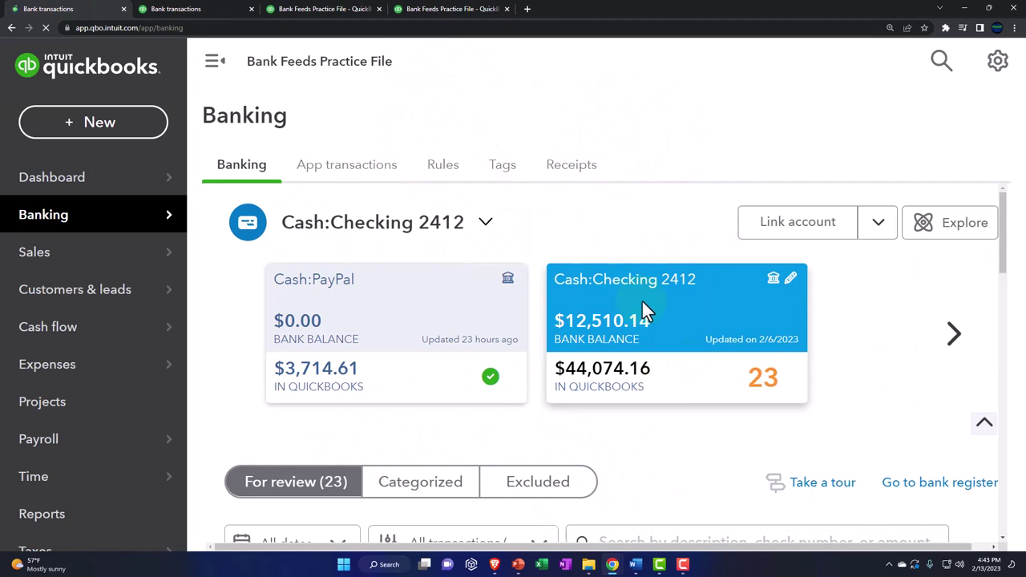
key("ctrl+minus")
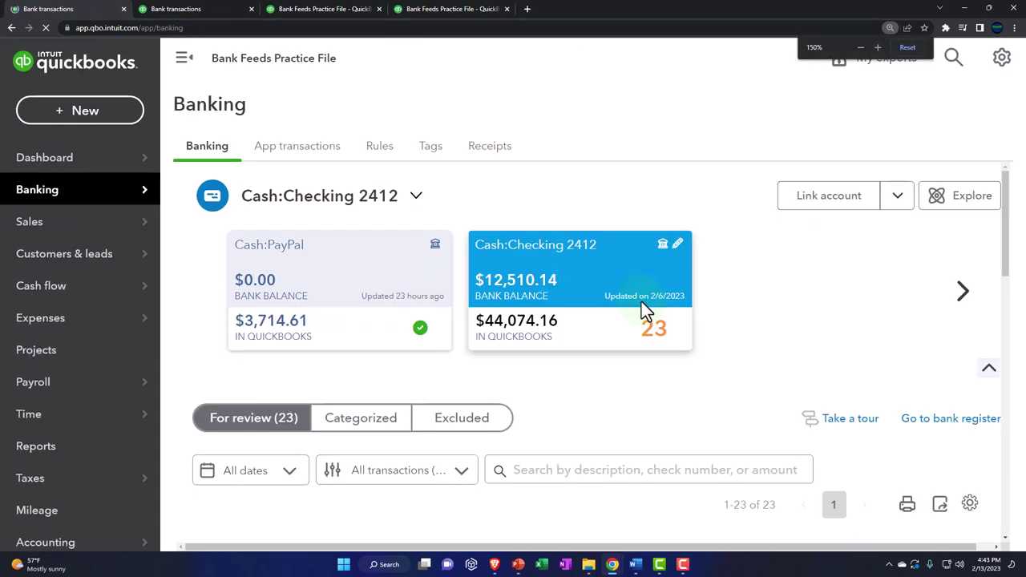
key("ctrl+minus")
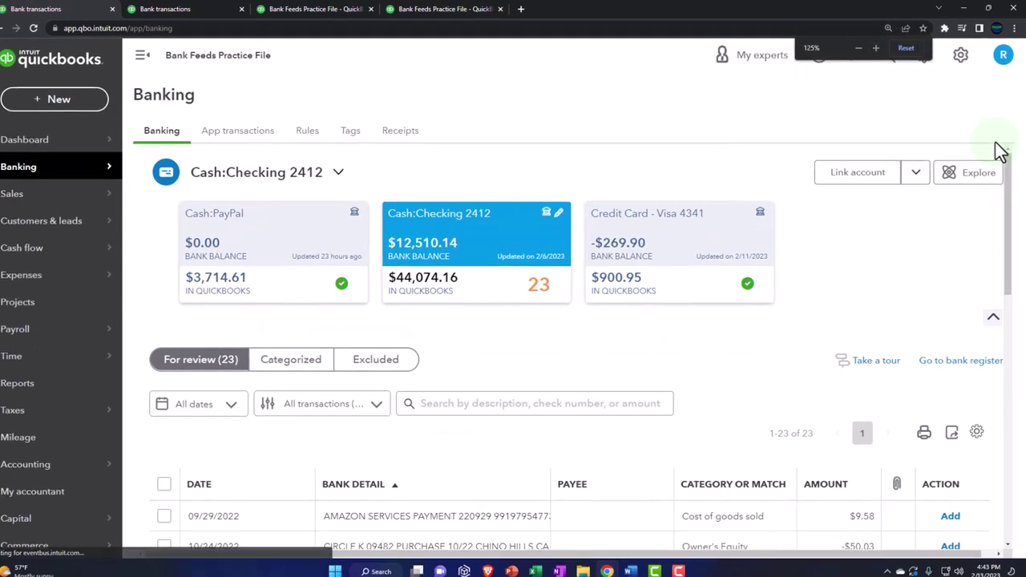
- In the advanced account settings, turn on Track classes and check the Assign classes options, keeping One to each row in transaction
left_click(958, 79)
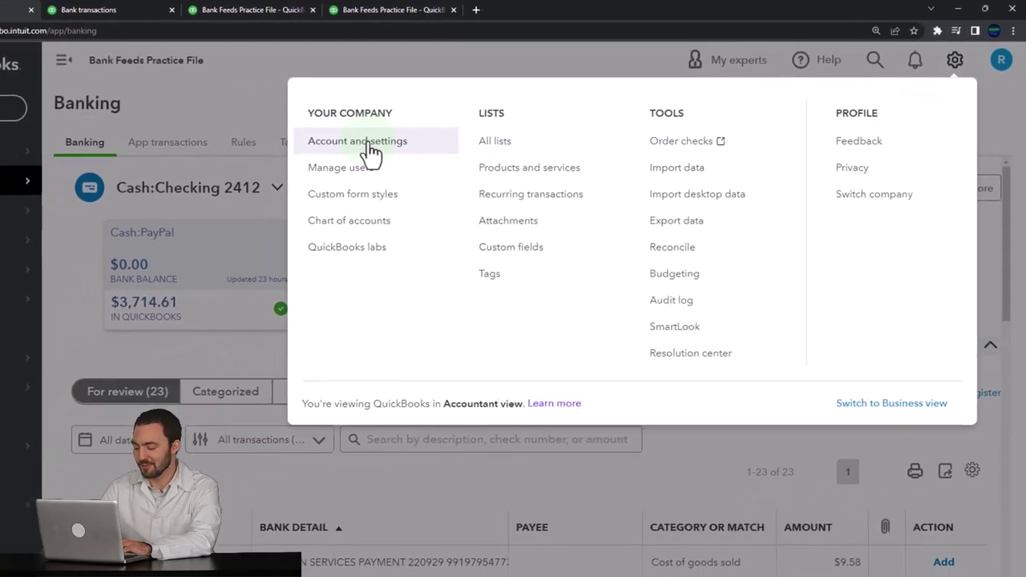
left_click(369, 144)
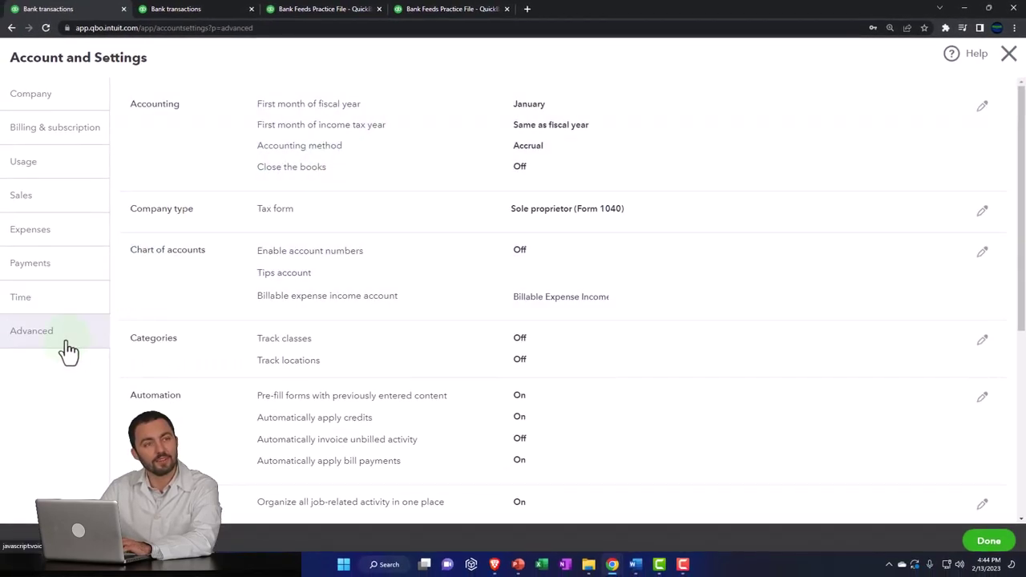
left_click(382, 359)
scroll(406, 335, "down", 2)
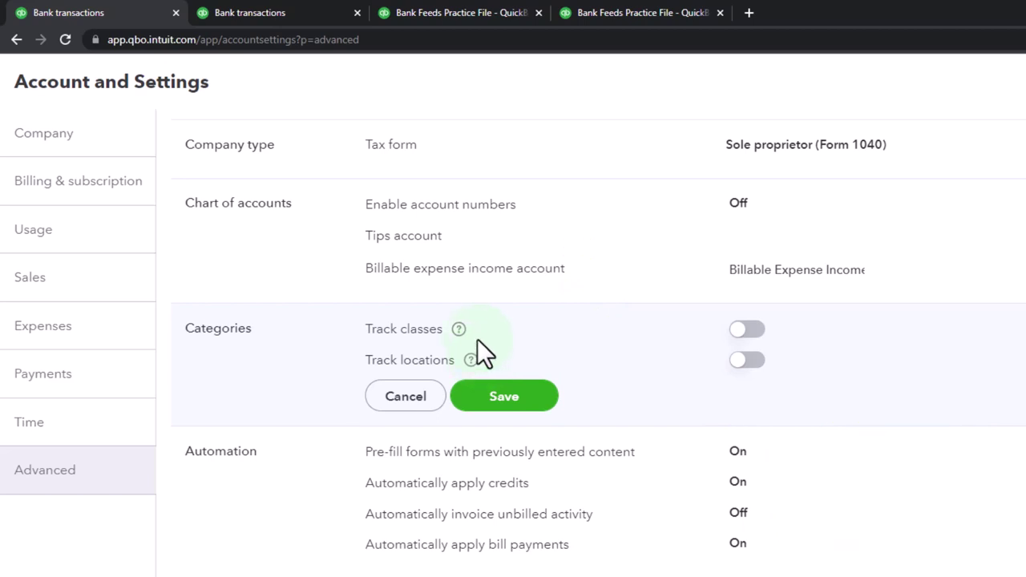
left_click(736, 332)
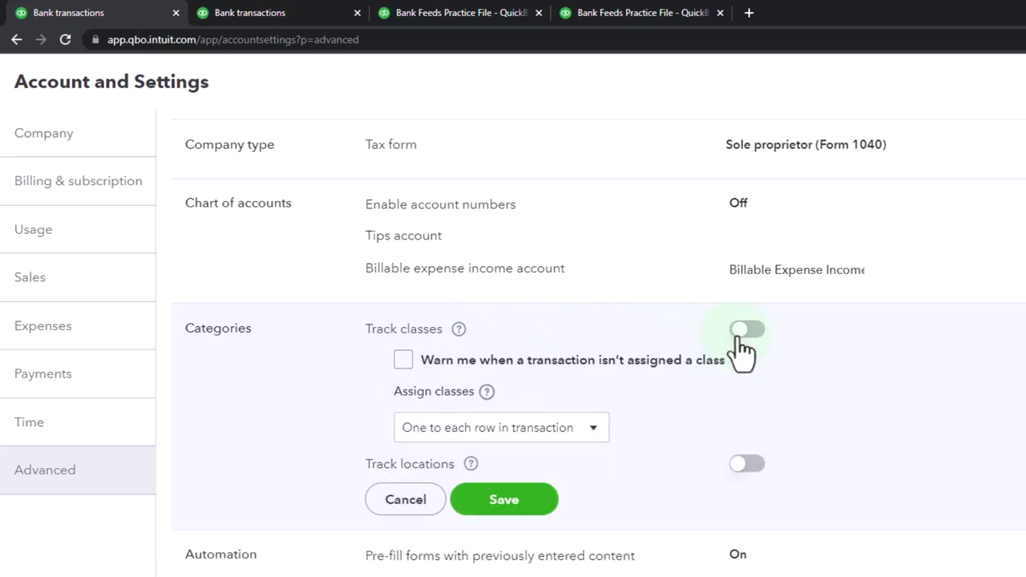
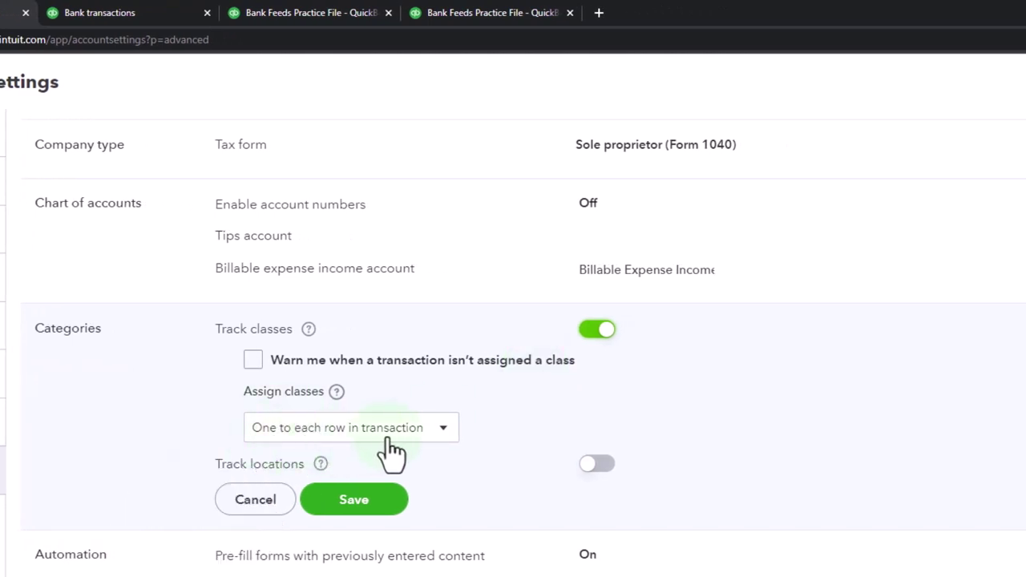
left_click(451, 437)
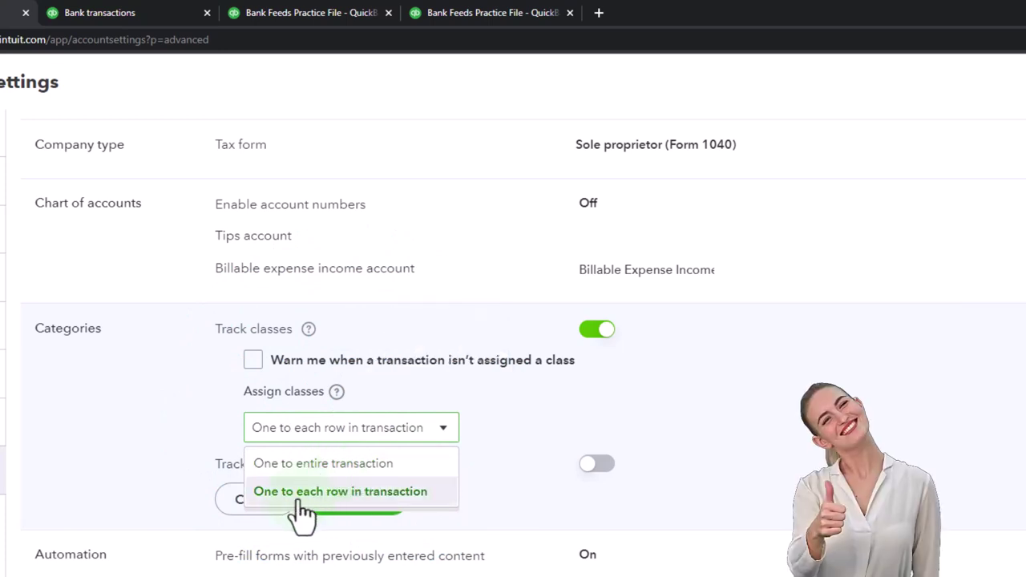
left_click(535, 497)
- Turn on Track locations, check the location label choices, turn it off again and leave the account settings without saving
left_click(595, 465)
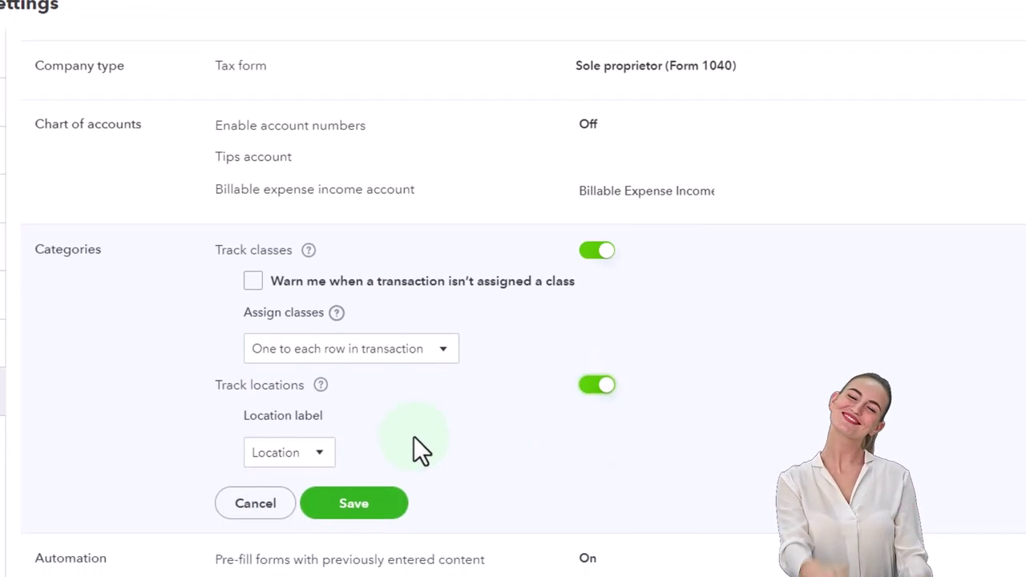
left_click(321, 519)
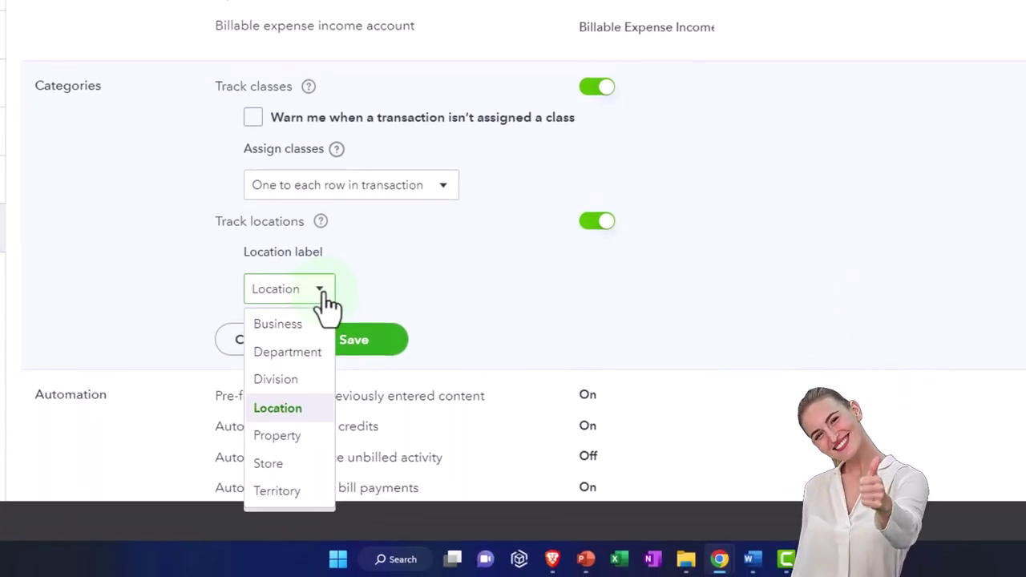
left_click(325, 294)
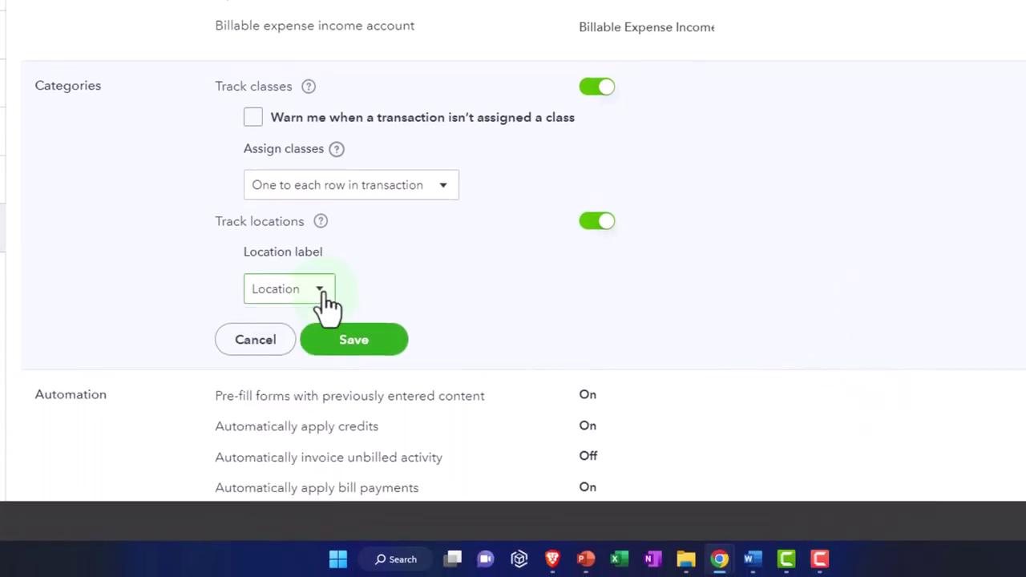
left_click(595, 224)
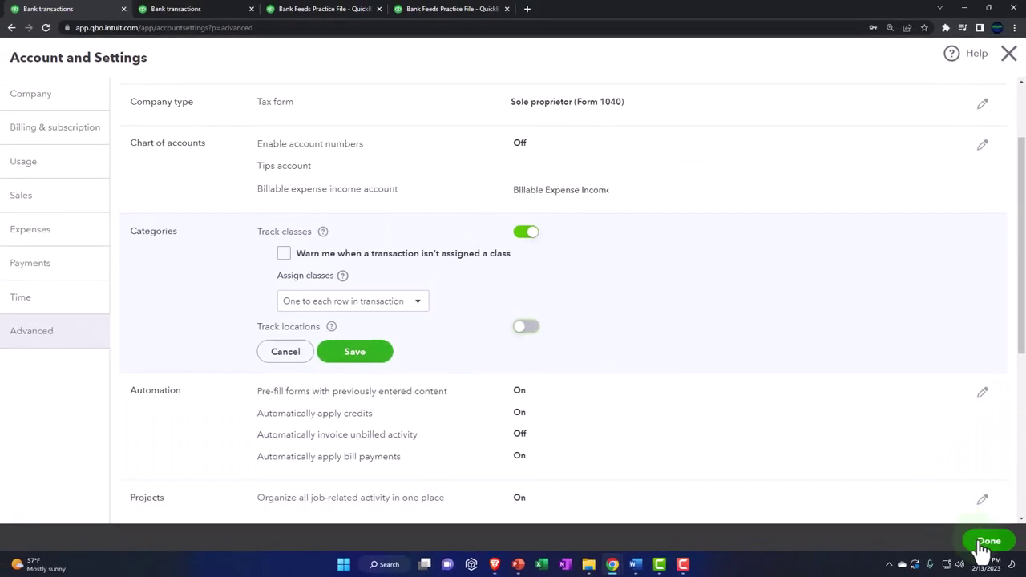
left_click(986, 544)
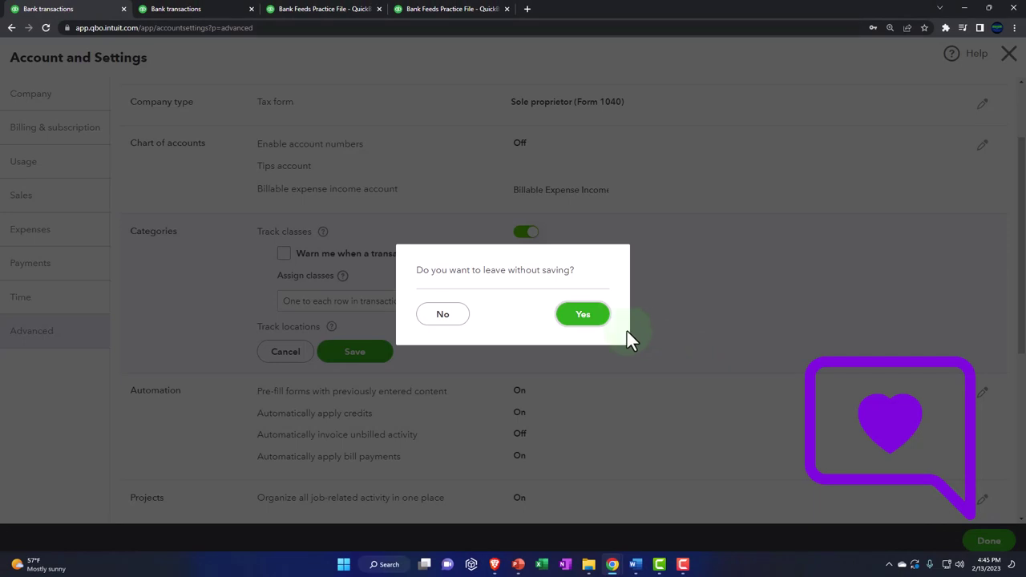
left_click(583, 314)
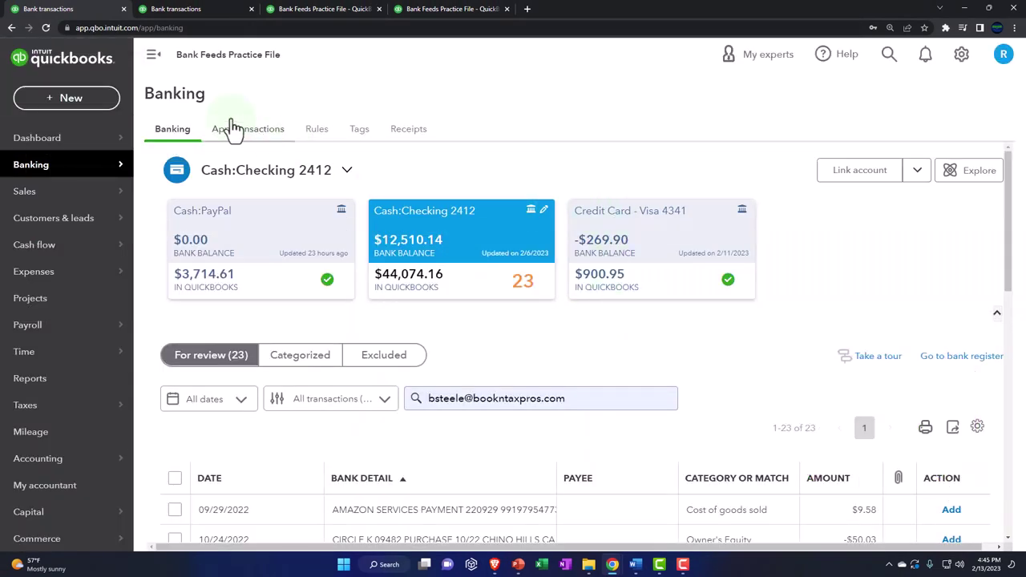
- Open a blank expense form, check its category and item details for the Class column, and close the form
left_click(80, 101)
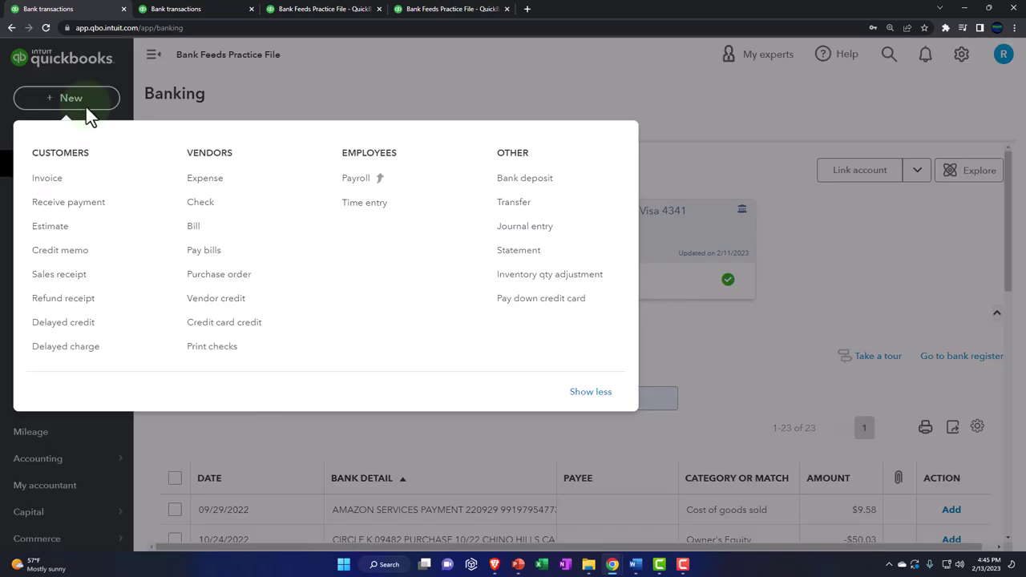
left_click(204, 180)
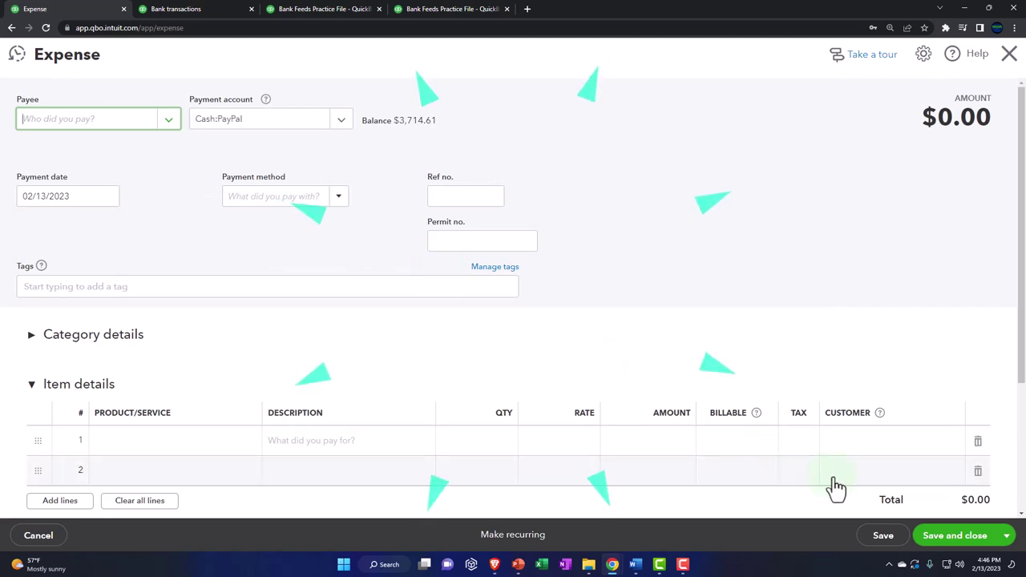
scroll(836, 488, "down", 1)
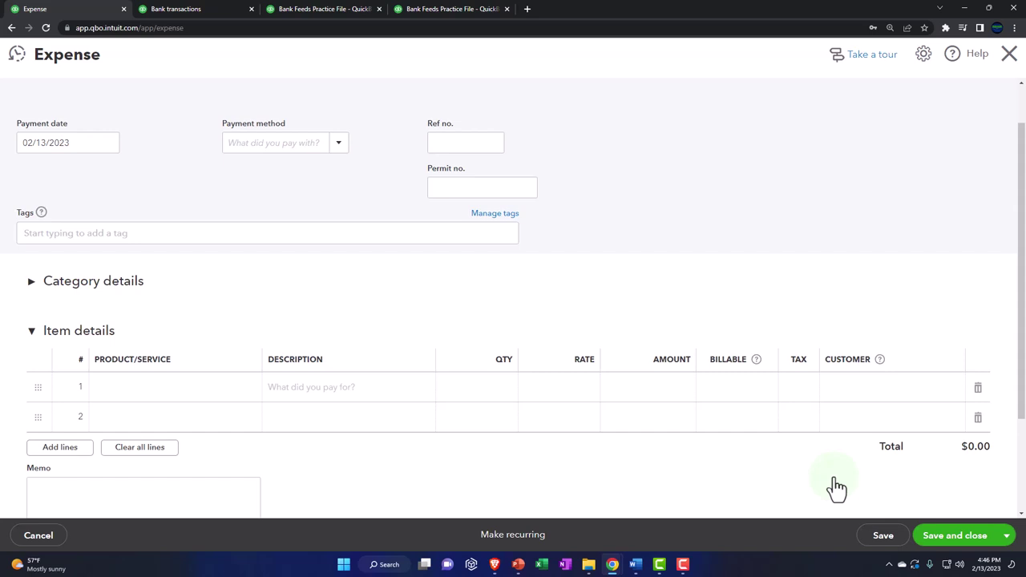
scroll(836, 488, "up", 1)
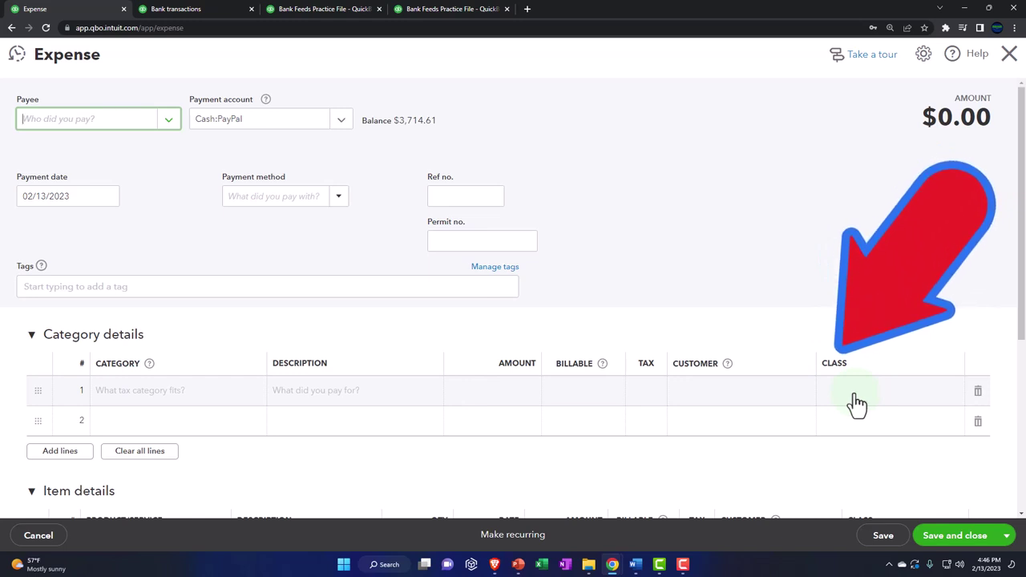
left_click(1007, 57)
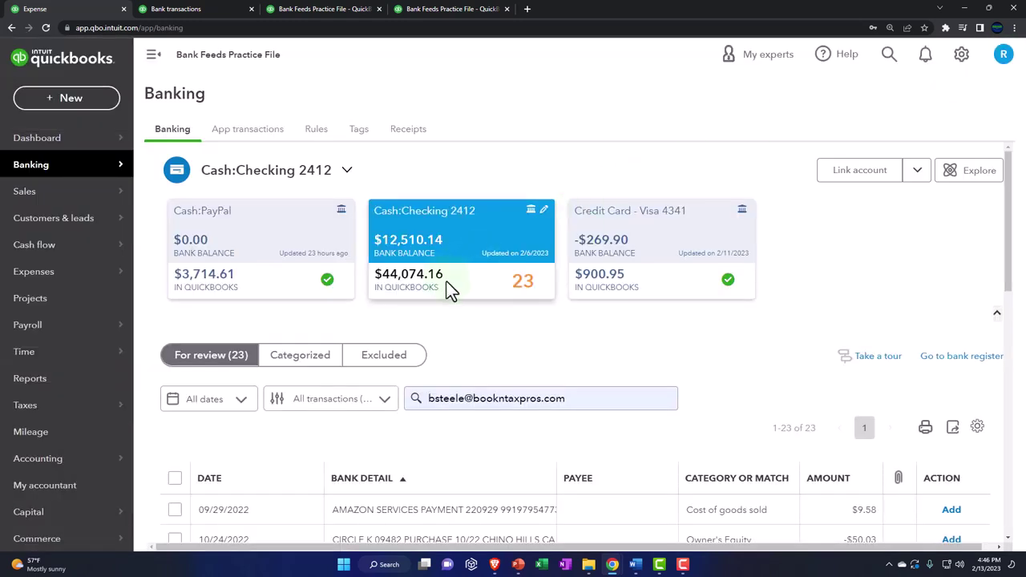
- Review the income accounts in the 2022 Profit and Loss report and return to the first browser tab
left_click(463, 8)
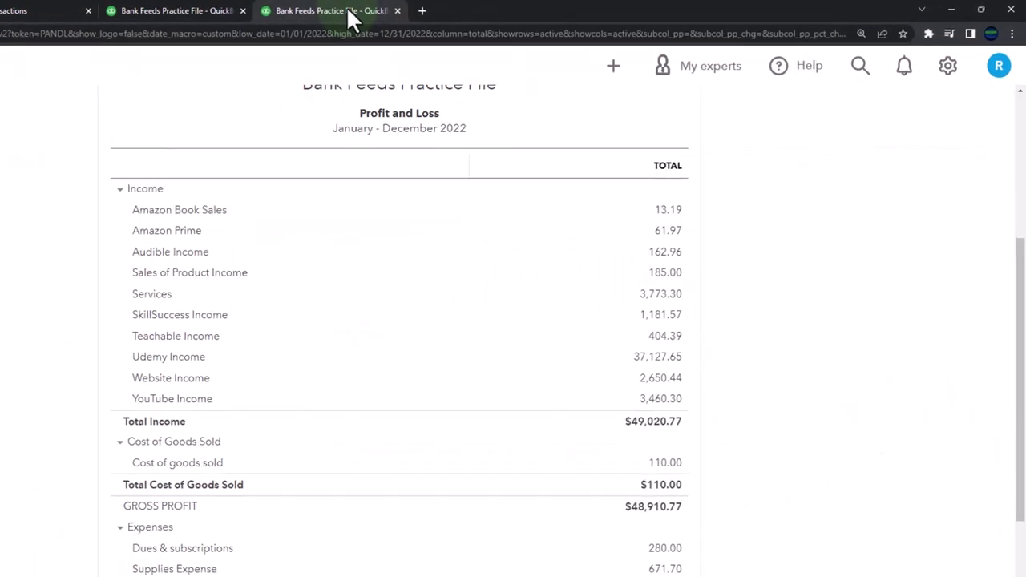
scroll(509, 392, "up", 1)
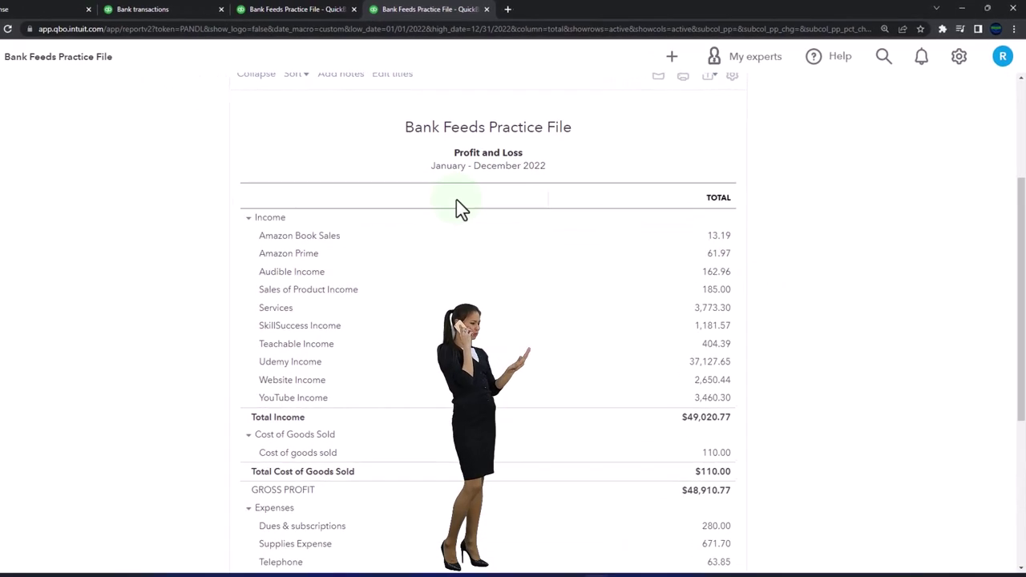
left_click(39, 5)
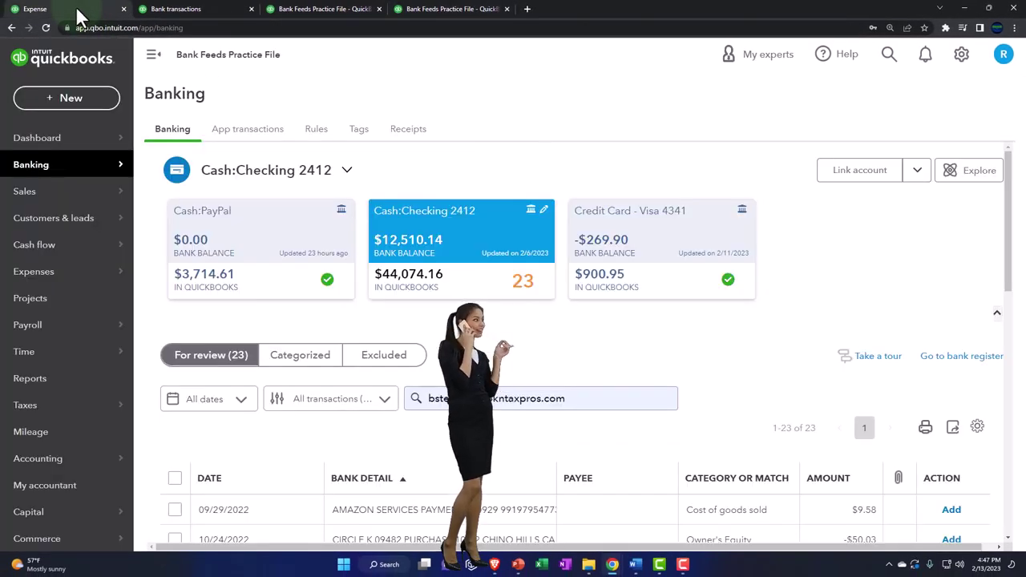
- Open the chart of accounts in the accounting section of the Bank Feeds Practice File
scroll(46, 270, "down", 2)
mouse_move(57, 272)
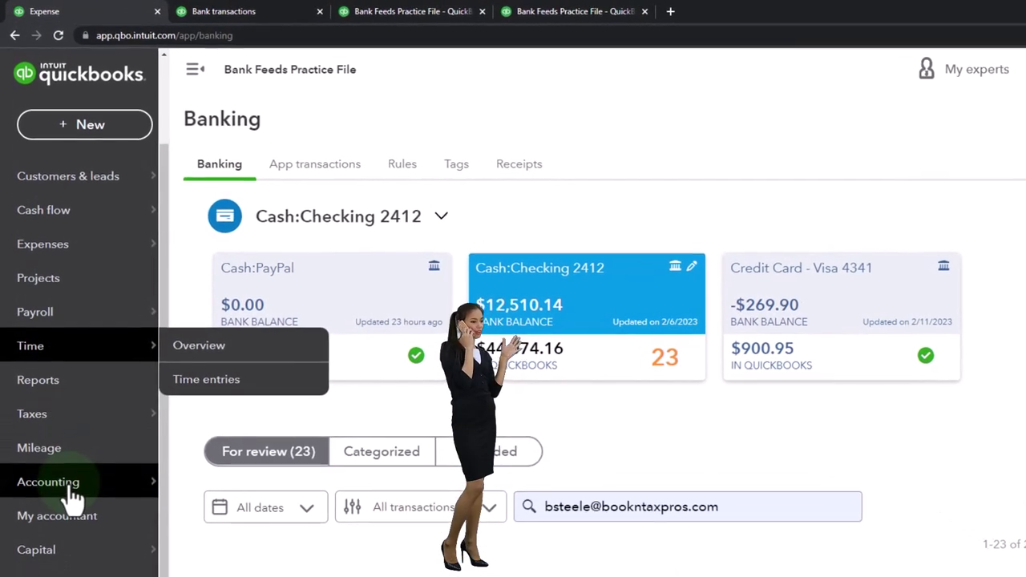
left_click(58, 410)
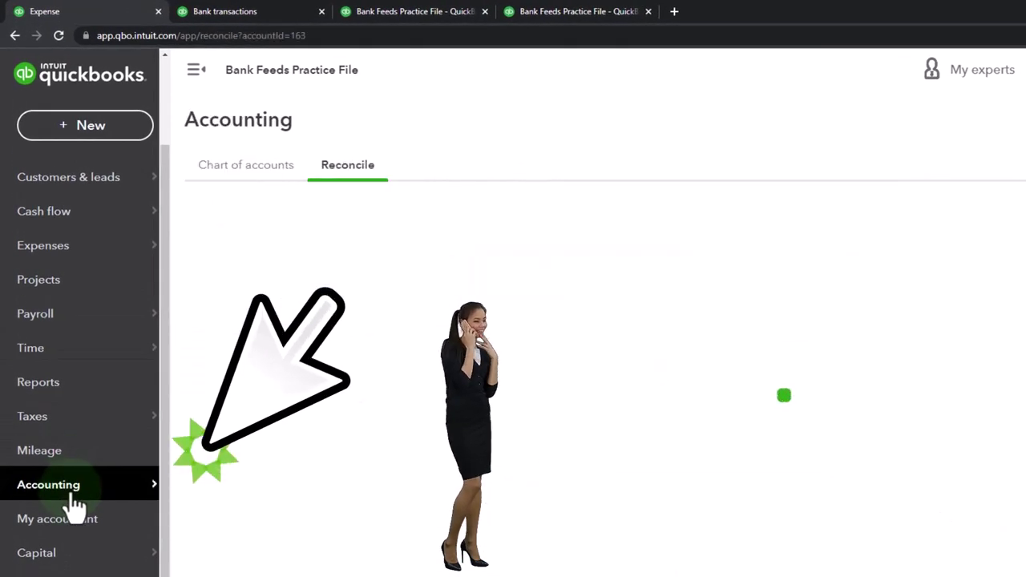
mouse_move(71, 503)
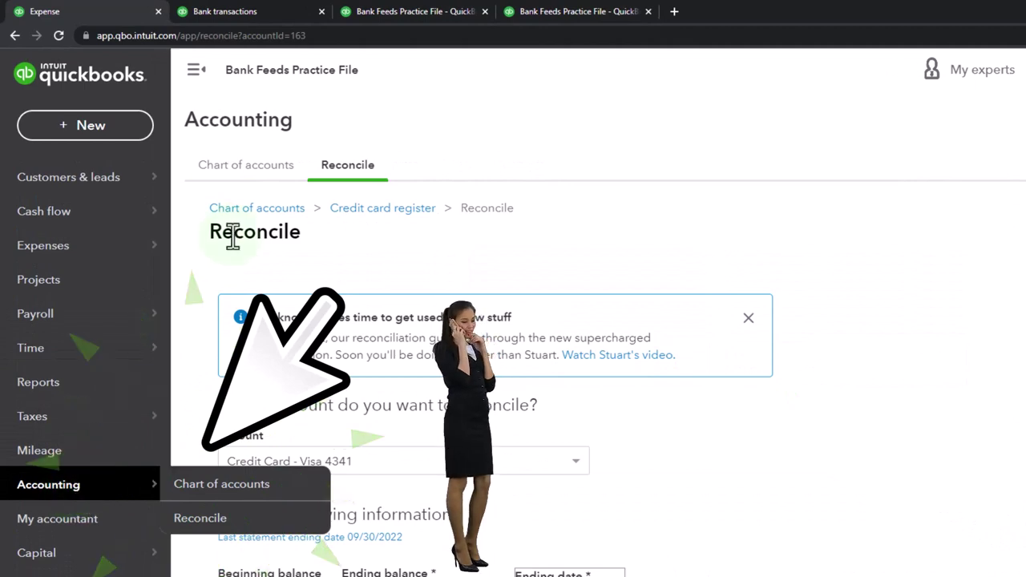
left_click(223, 174)
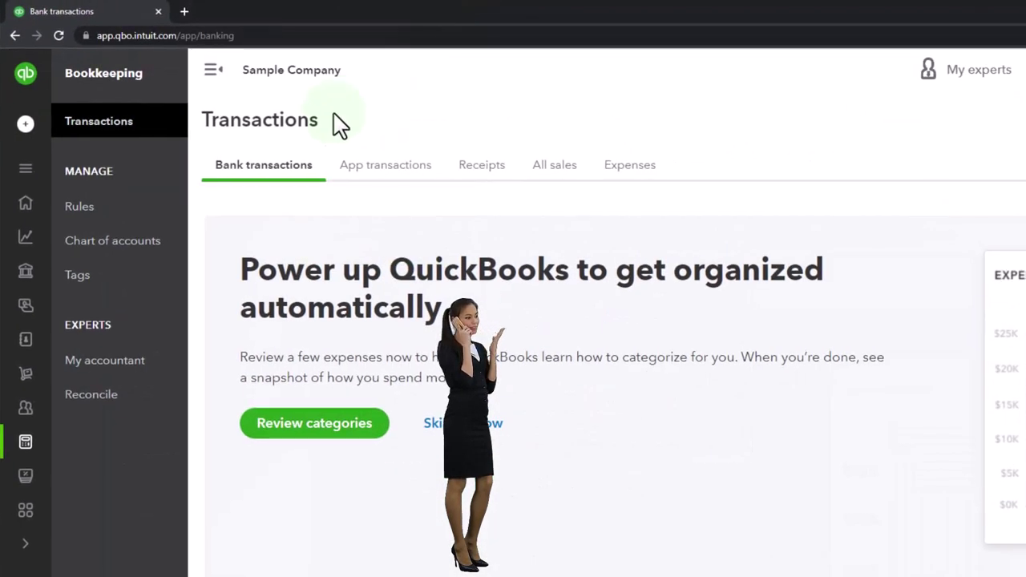
- Locate the chart of accounts within the Bookkeeping section of the Sample Company file
mouse_move(8, 182)
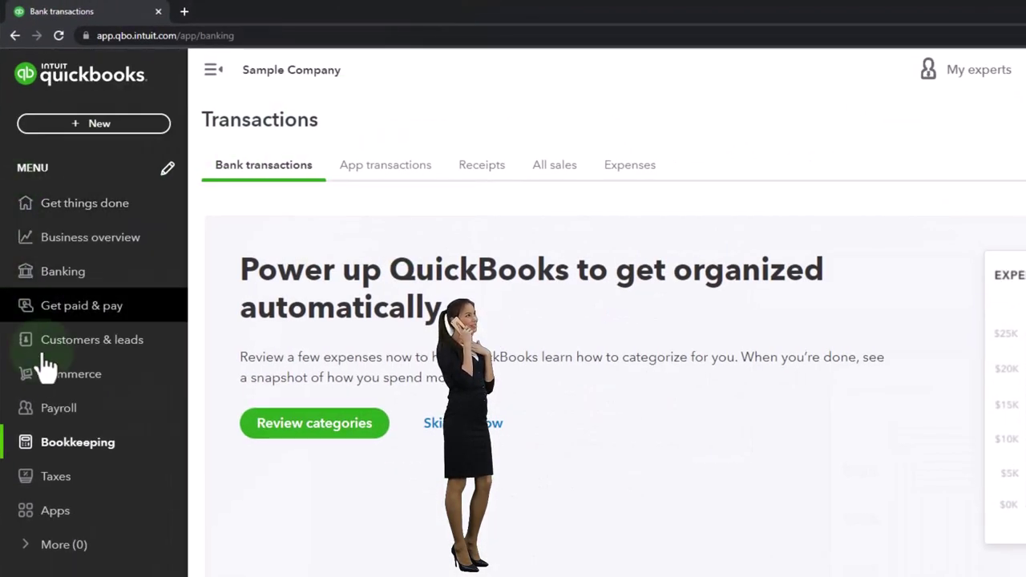
left_click(45, 454)
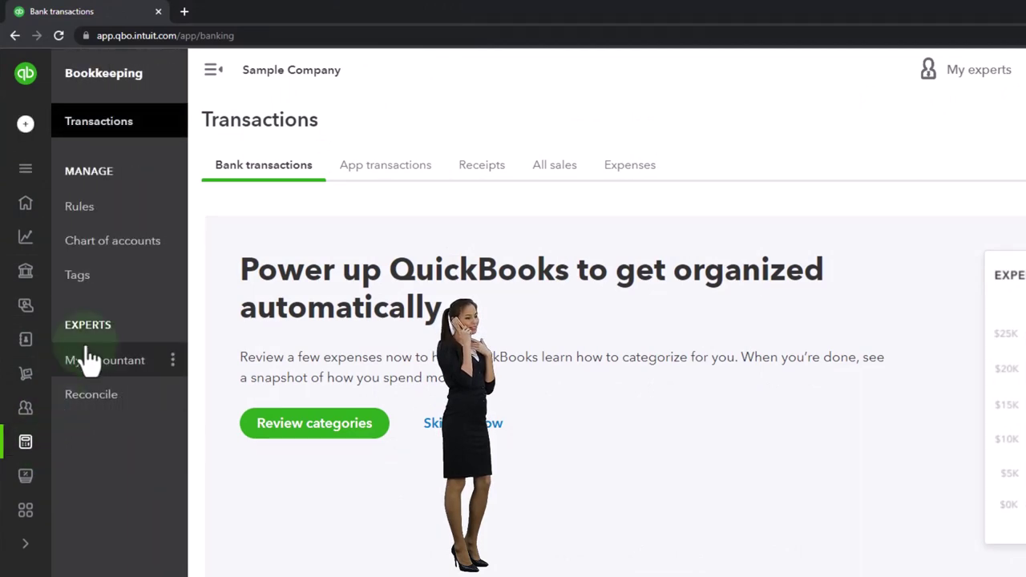
left_click(111, 245)
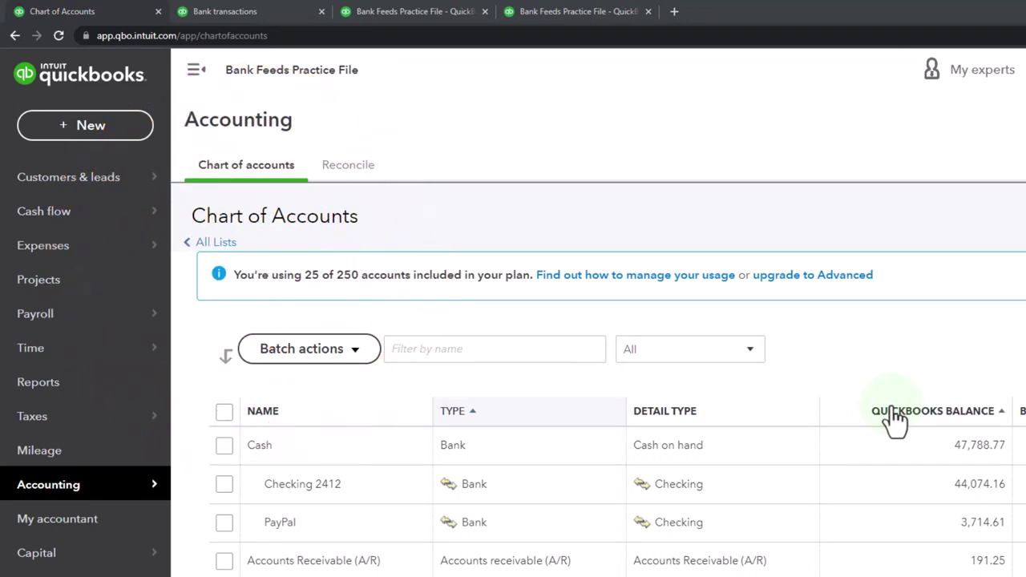
- Look through the practice file's chart of accounts and start a new account of the Income type
scroll(894, 421, "down", 3)
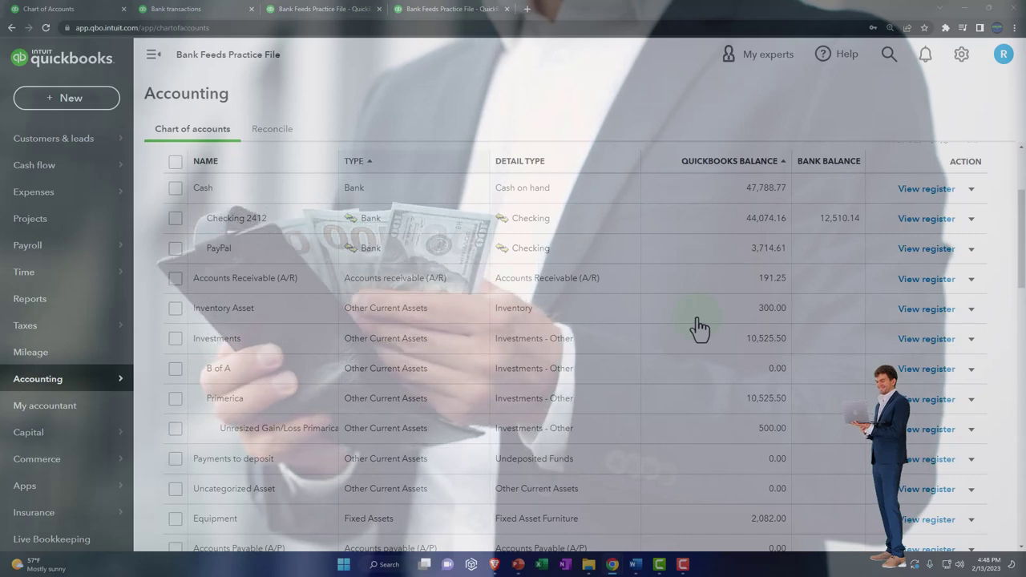
scroll(699, 327, "up", 2)
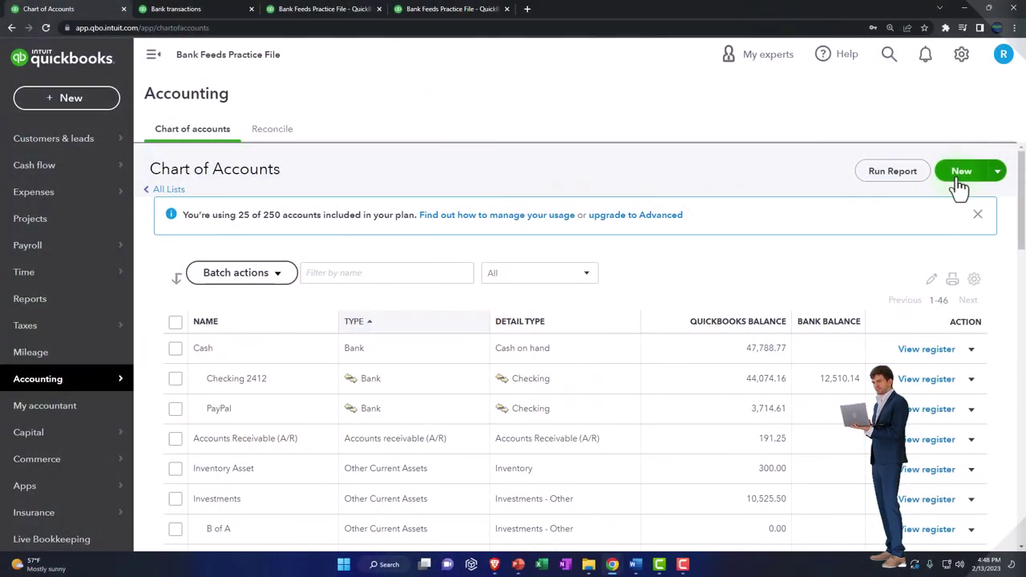
left_click(959, 181)
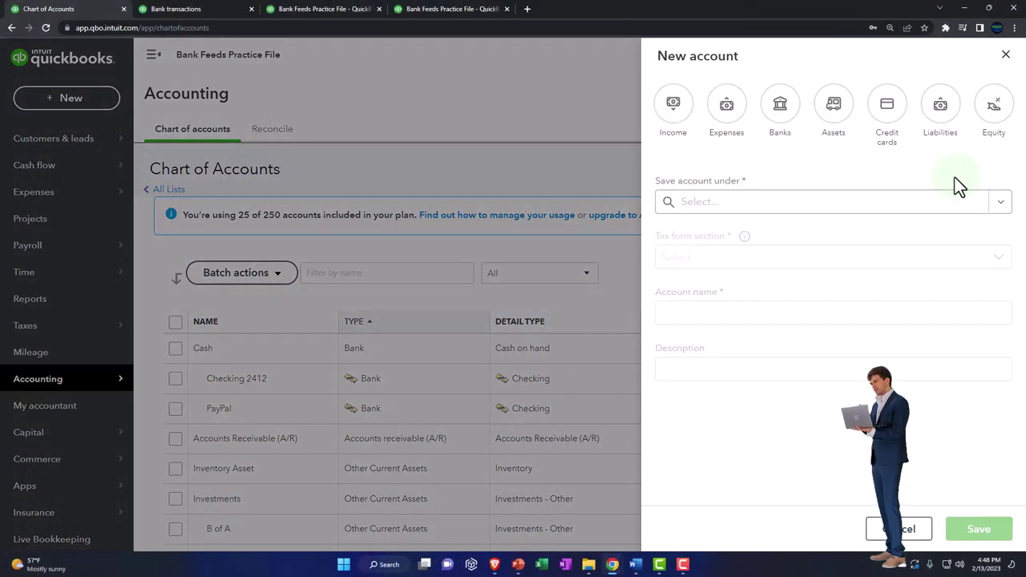
left_click(671, 113)
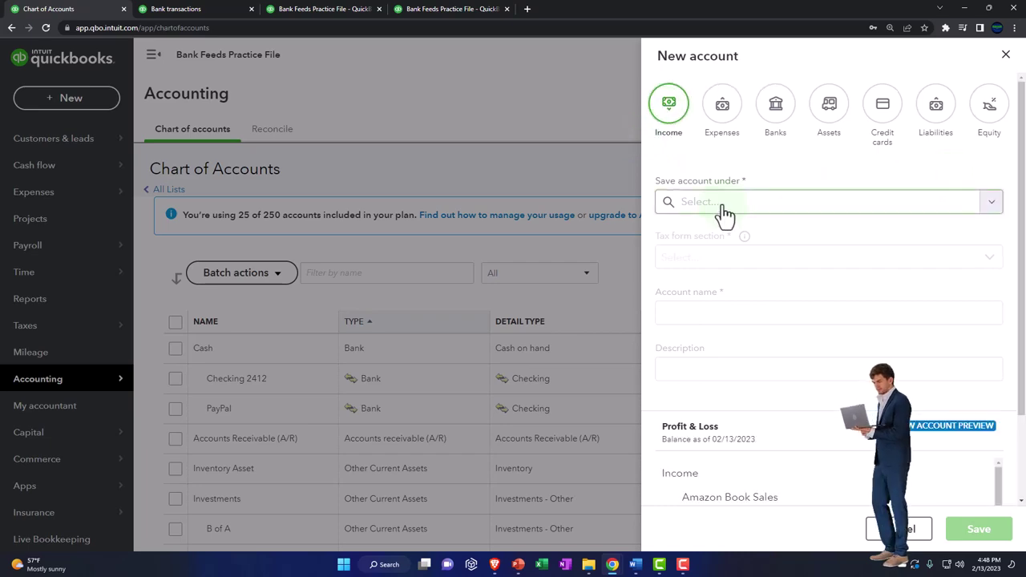
left_click(724, 210)
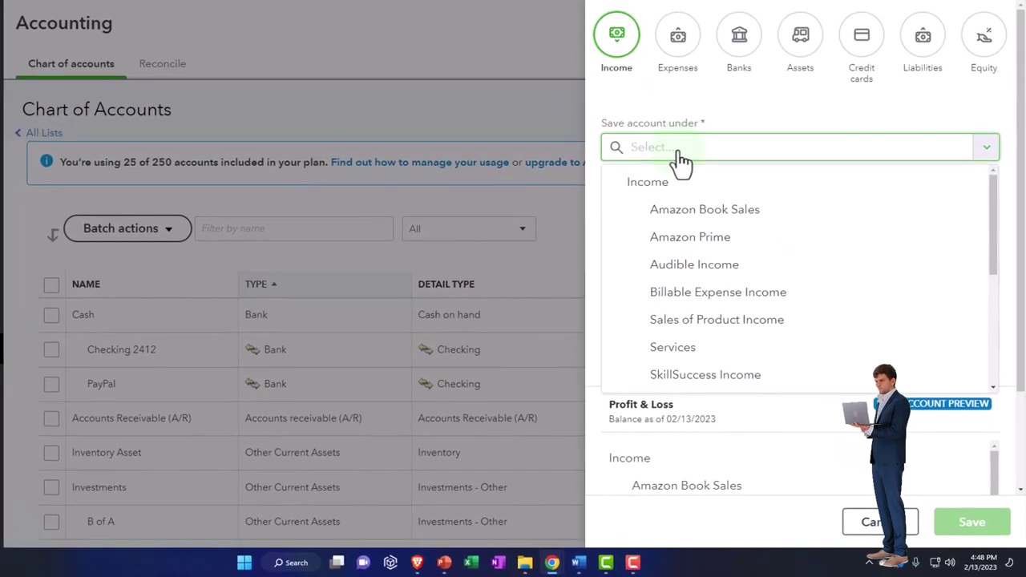
type("Test ")
type("Customer Income")
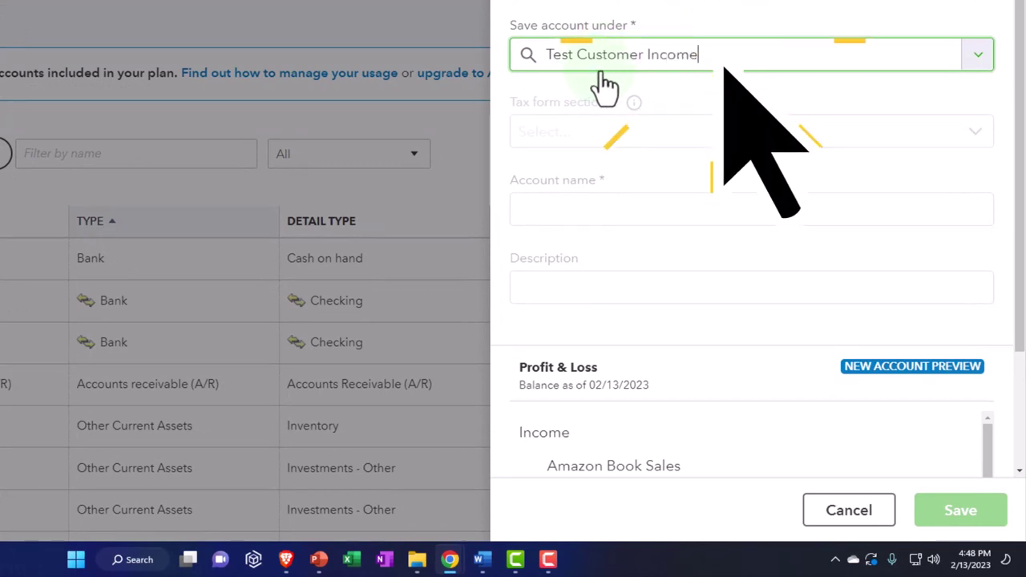
left_click_drag(710, 61, 545, 57)
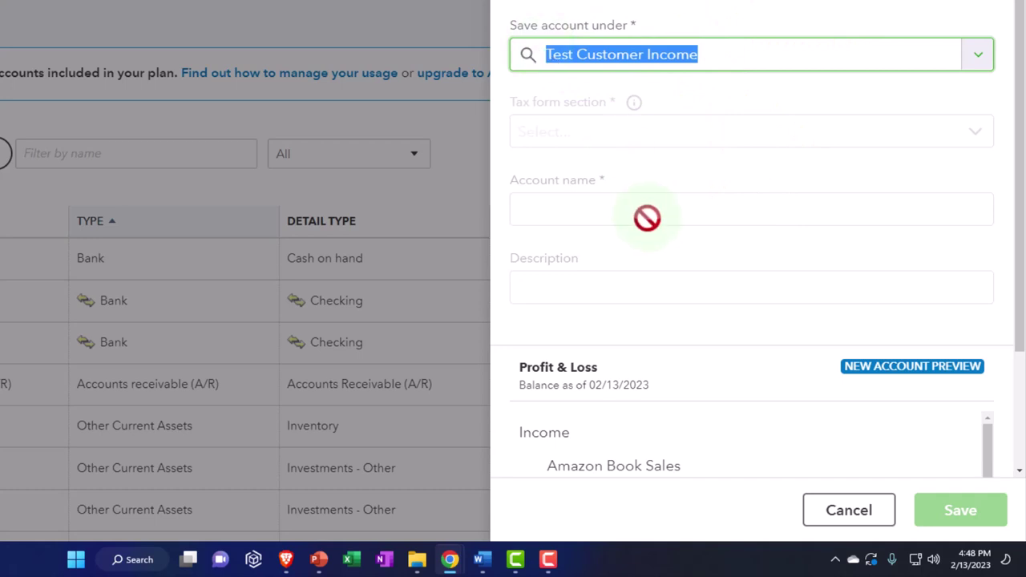
scroll(656, 200, "down", 1)
key("Tab")
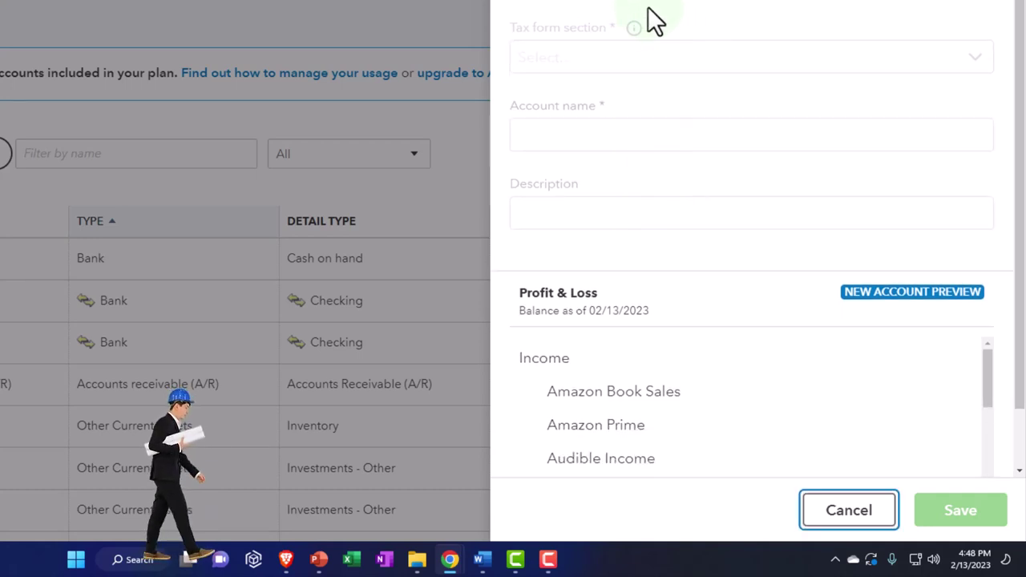
scroll(654, 48, "up", 2)
- Save the new account under Income with tax form section Other Primary Income and account name Test Customer Income
left_click(977, 58)
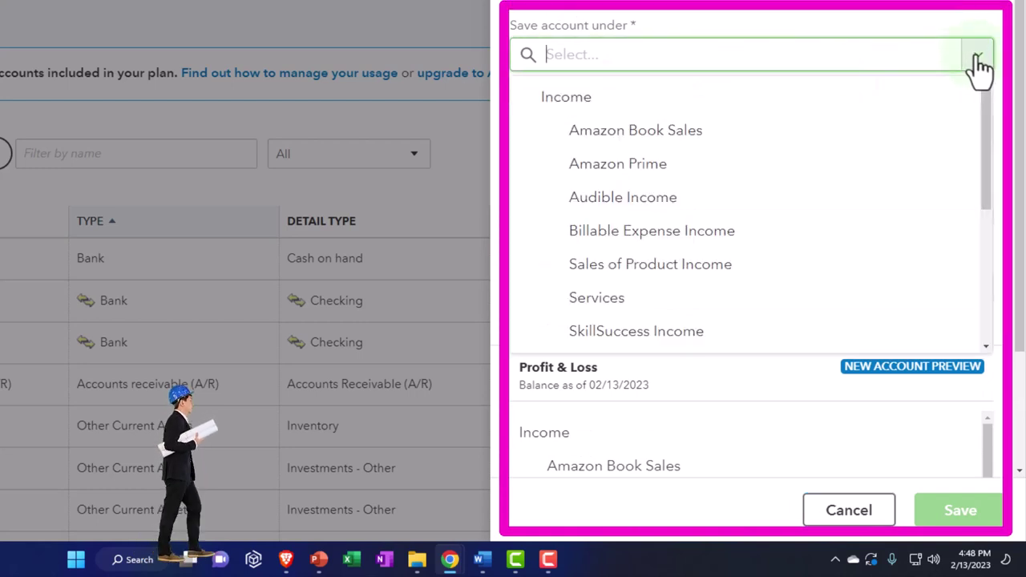
left_click(597, 106)
left_click(593, 140)
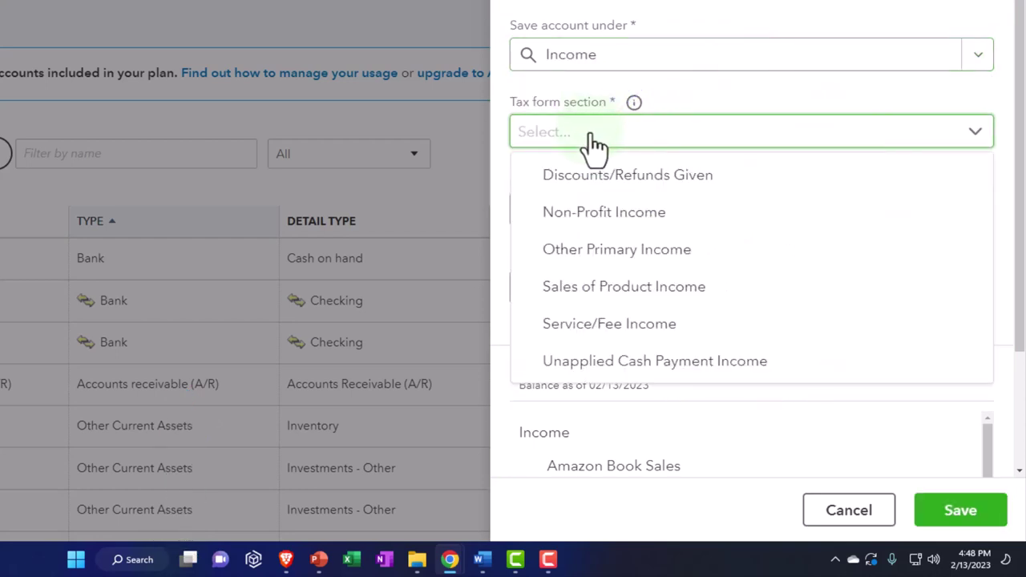
left_click(633, 255)
left_click(577, 210)
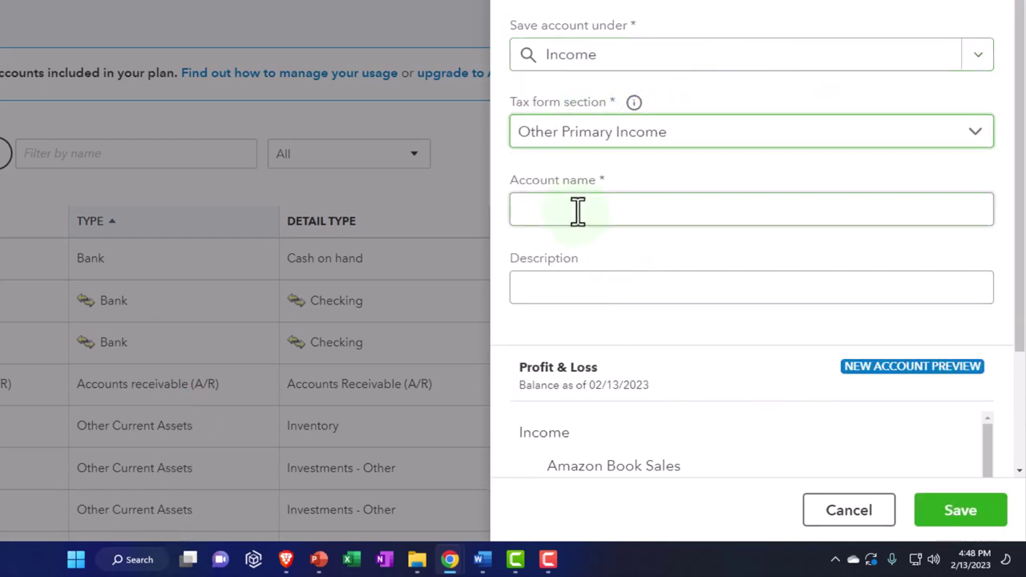
type("Test Customer Income")
left_click(590, 286)
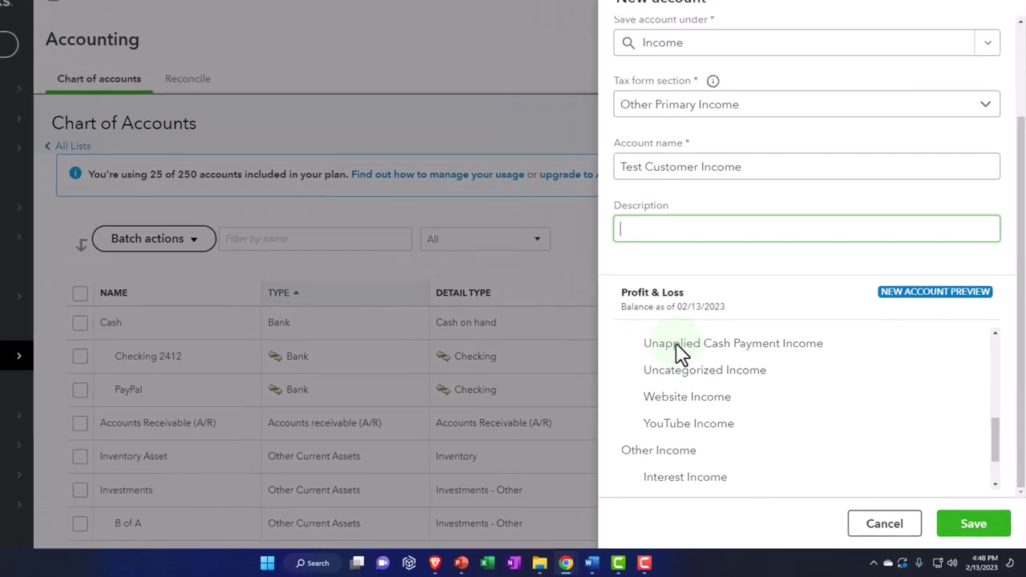
left_click(970, 523)
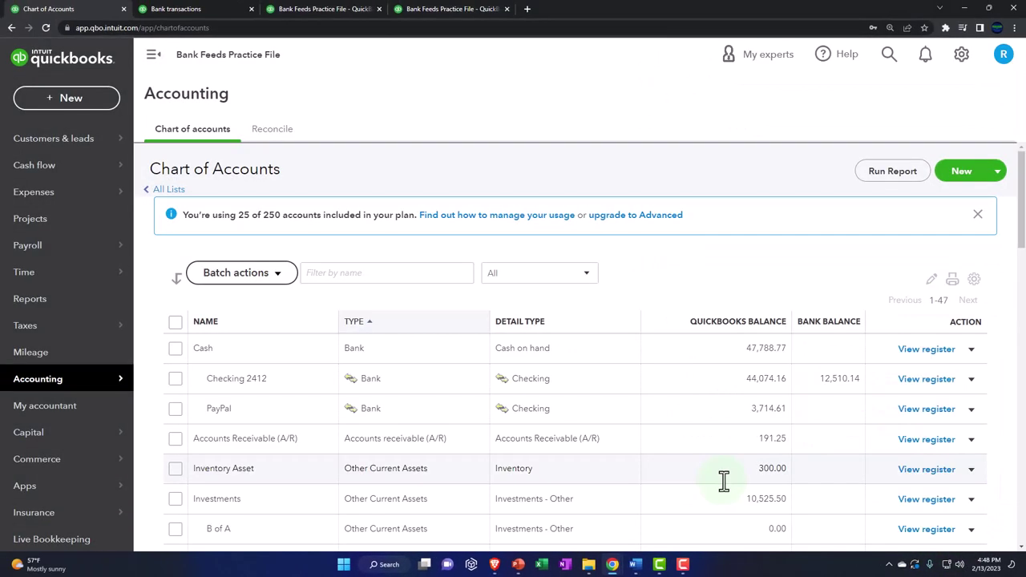
- Hide the navigation menu and examine the income accounts in the chart of accounts, including Test Customer Income
left_click(153, 54)
scroll(324, 469, "down", 10)
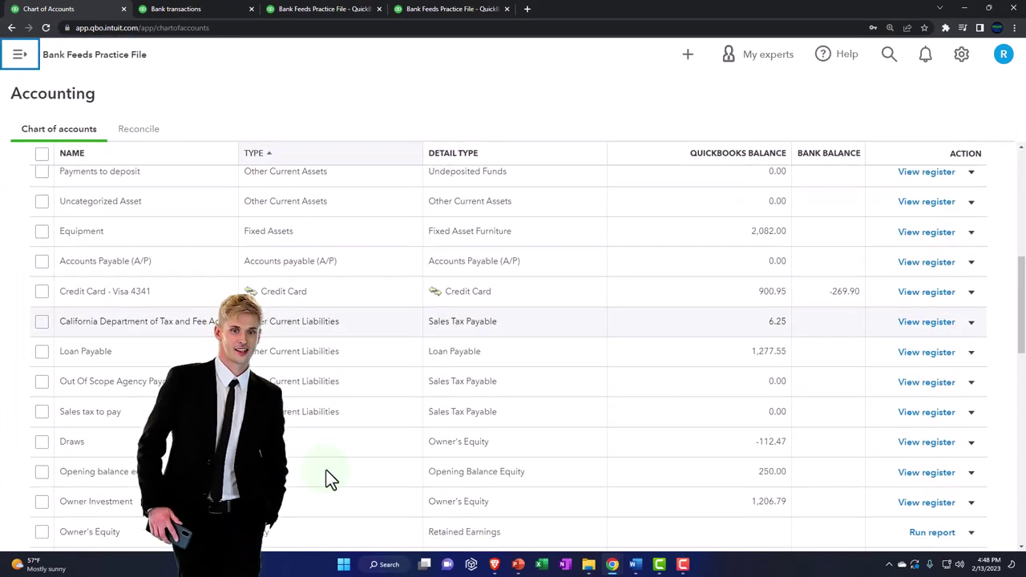
scroll(329, 477, "down", 4)
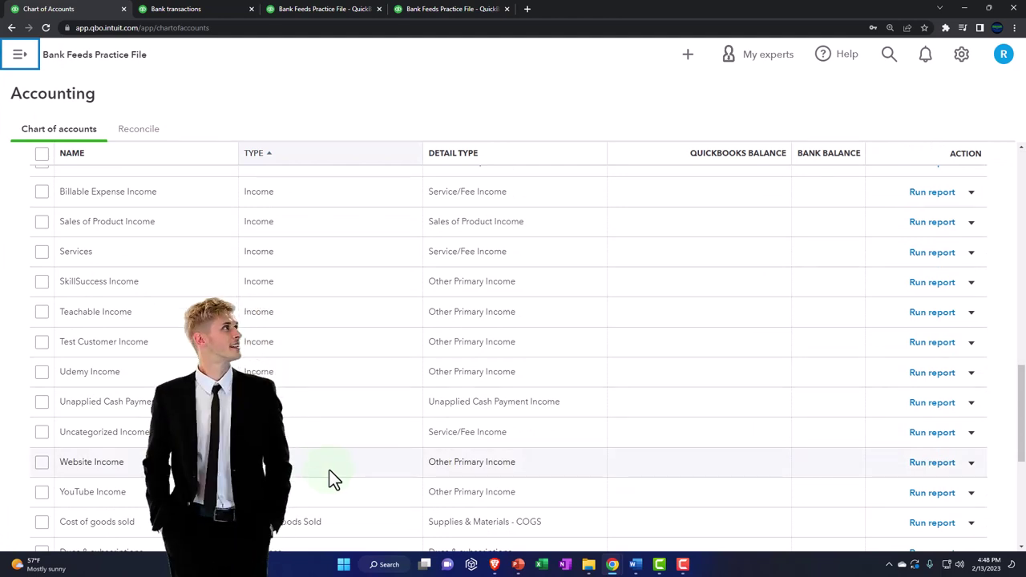
scroll(333, 479, "up", 1)
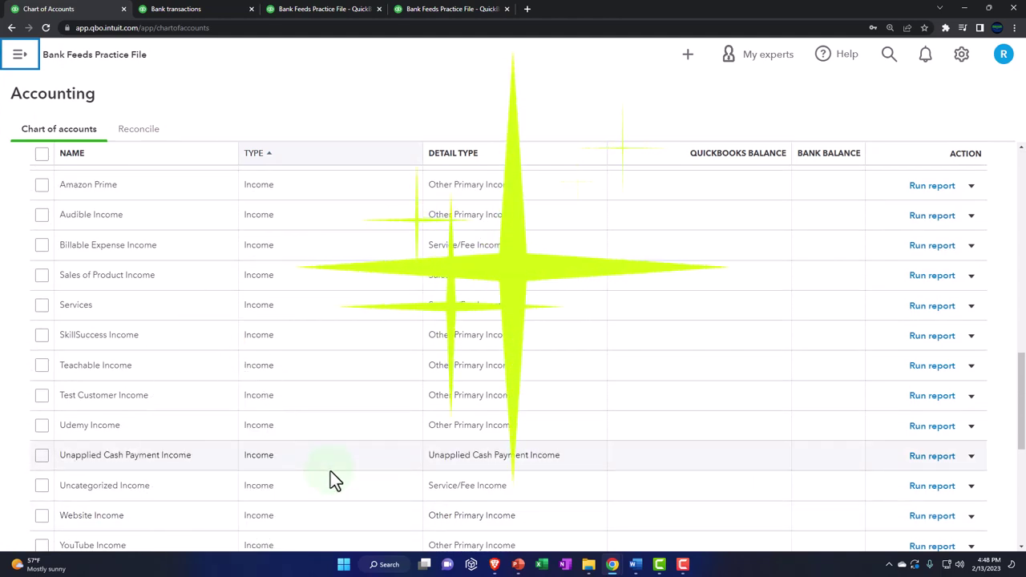
scroll(331, 471, "down", 1)
scroll(330, 472, "down", 1)
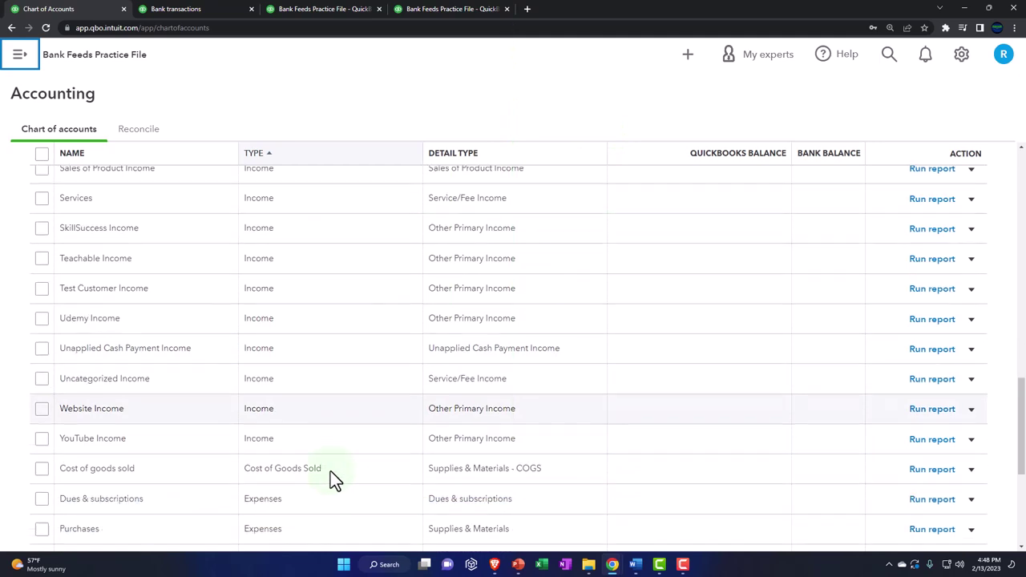
scroll(330, 472, "up", 2)
scroll(332, 473, "up", 1)
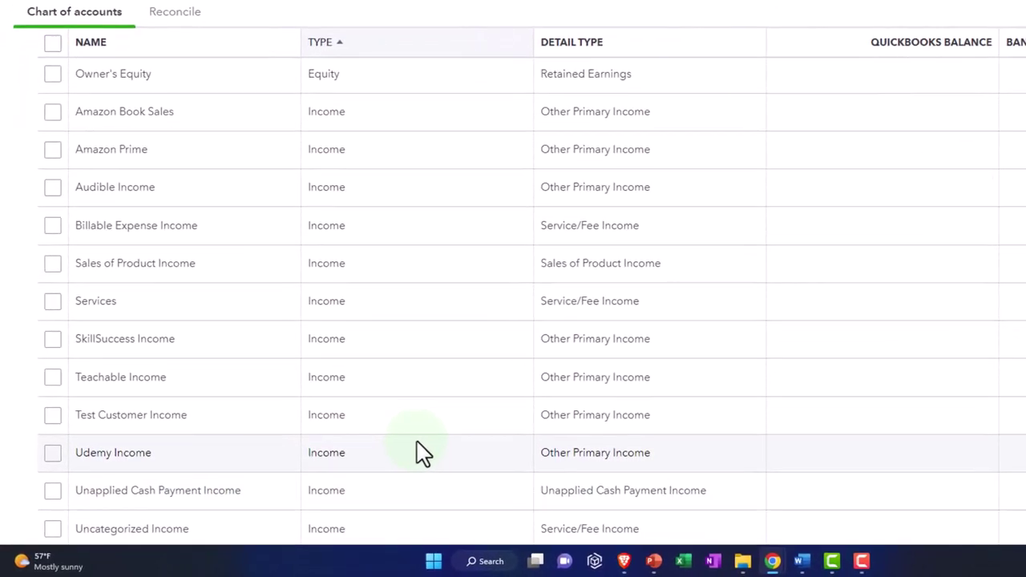
scroll(372, 459, "up", 2)
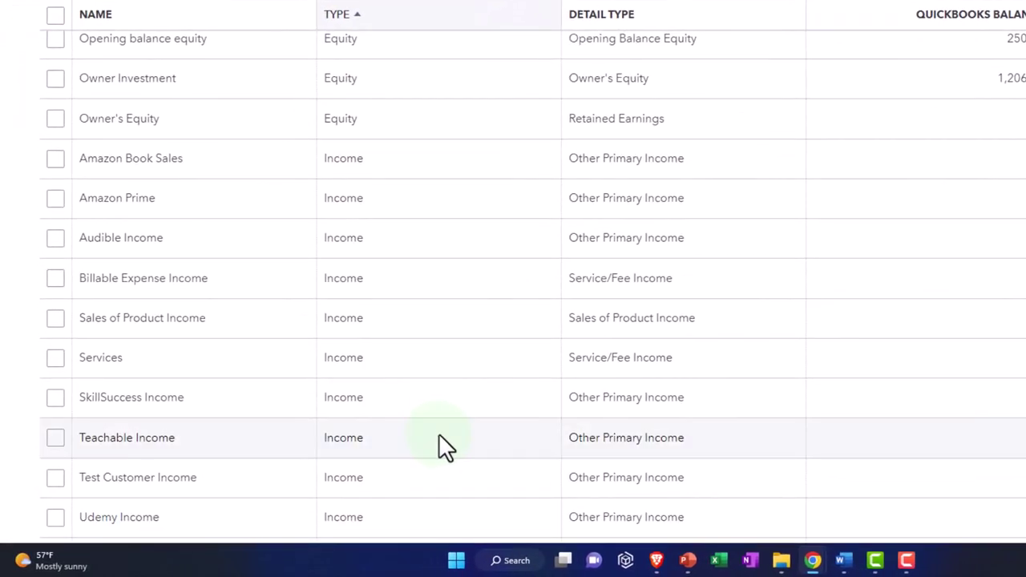
scroll(439, 434, "down", 2)
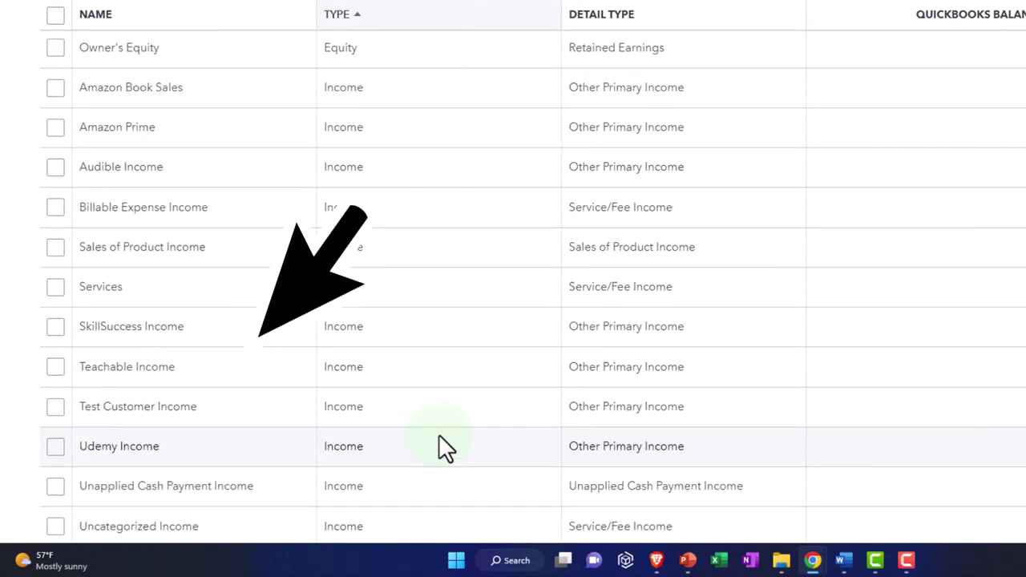
- Start a new account of the Income type and place it under Test Customer Income
scroll(828, 293, "up", 12)
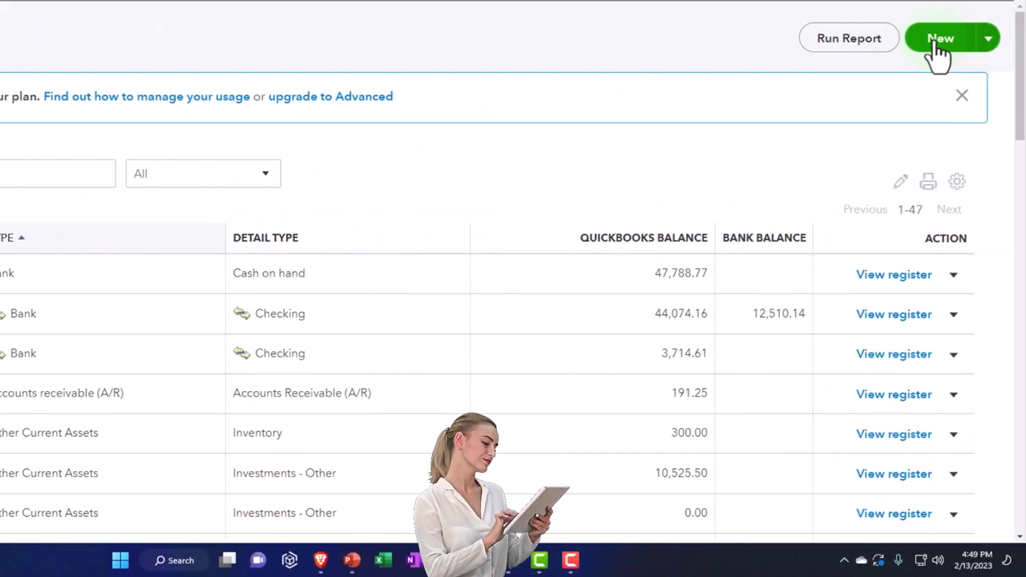
left_click(993, 48)
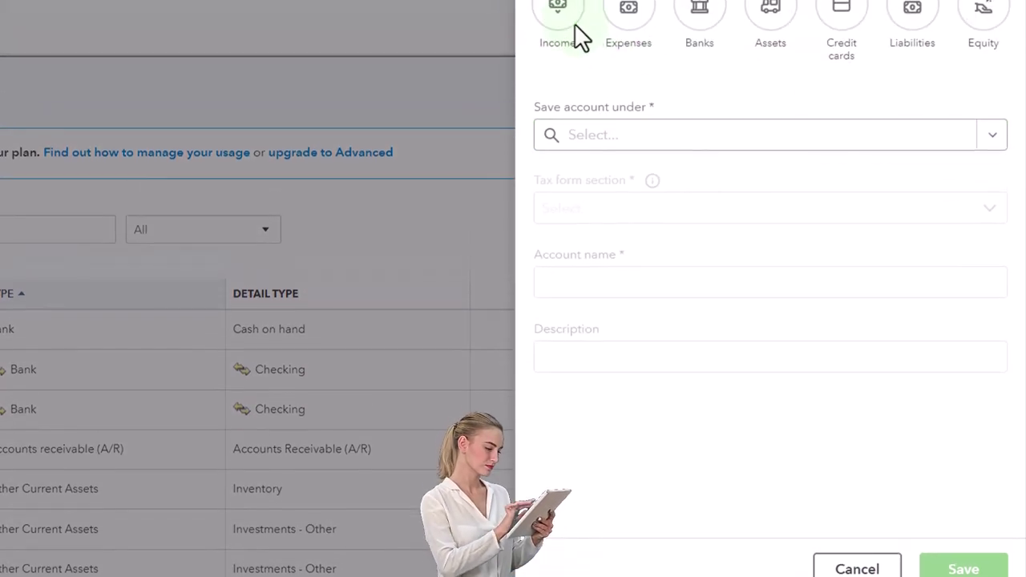
left_click(571, 124)
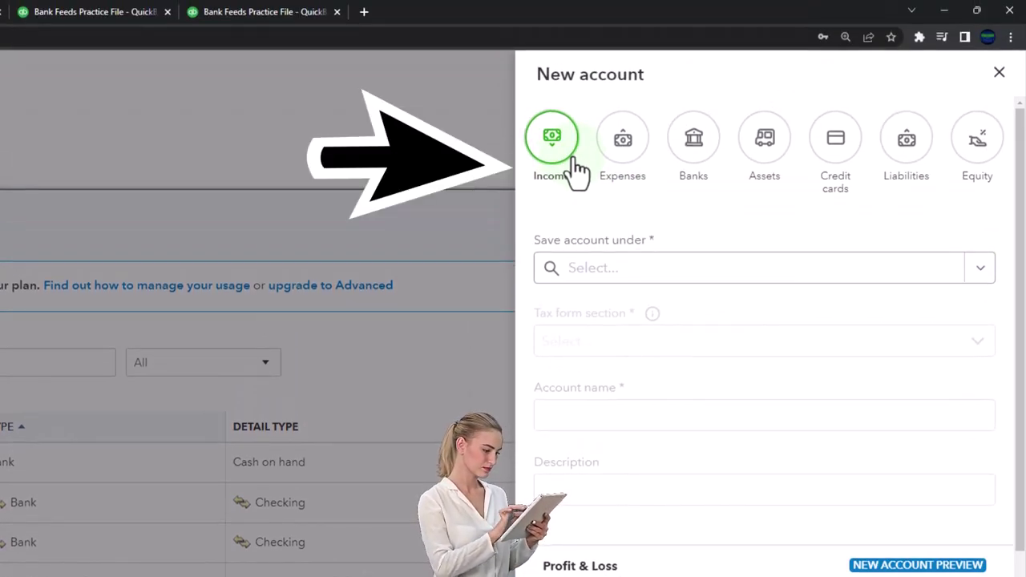
left_click(980, 271)
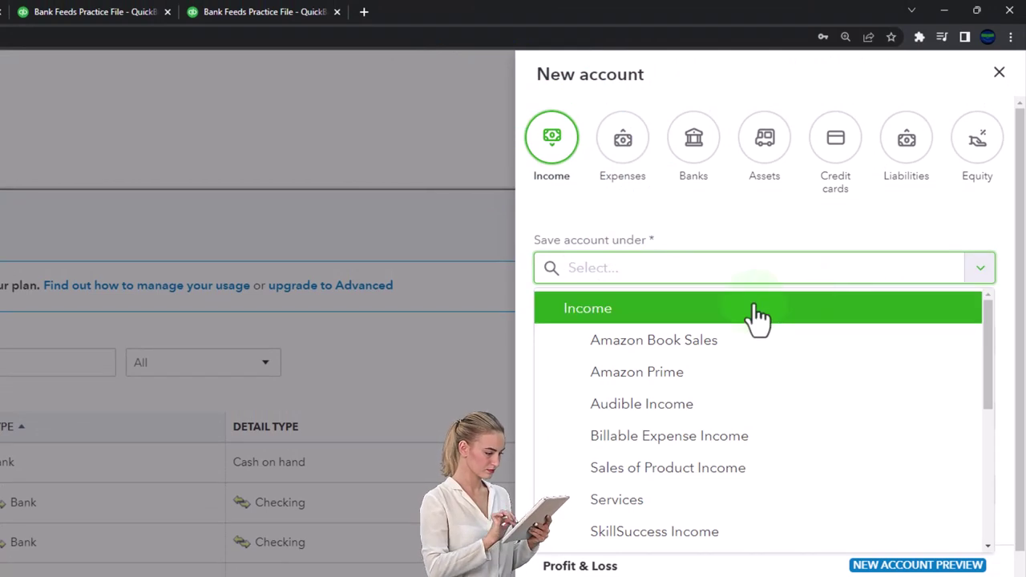
scroll(772, 419, "down", 4)
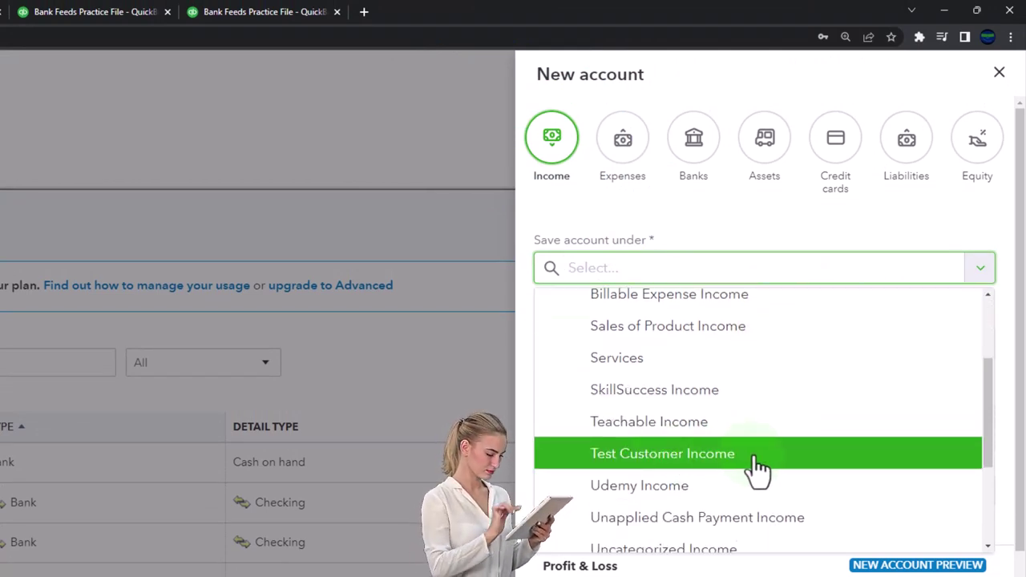
left_click(757, 461)
- Name the subaccount Test Customer Income Location 1, copy that name for reuse, and save the account
left_click(614, 417)
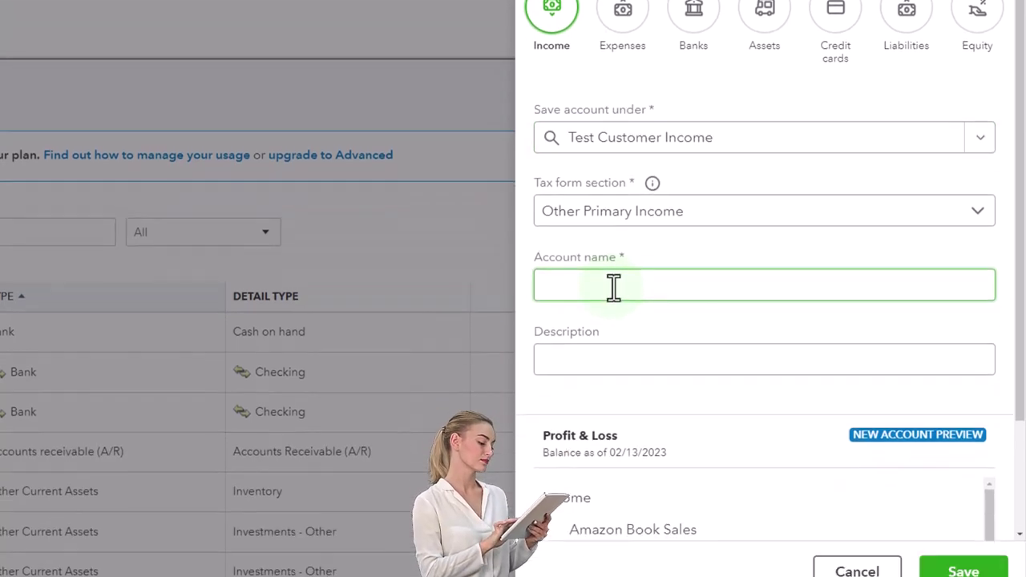
type("Test Cu")
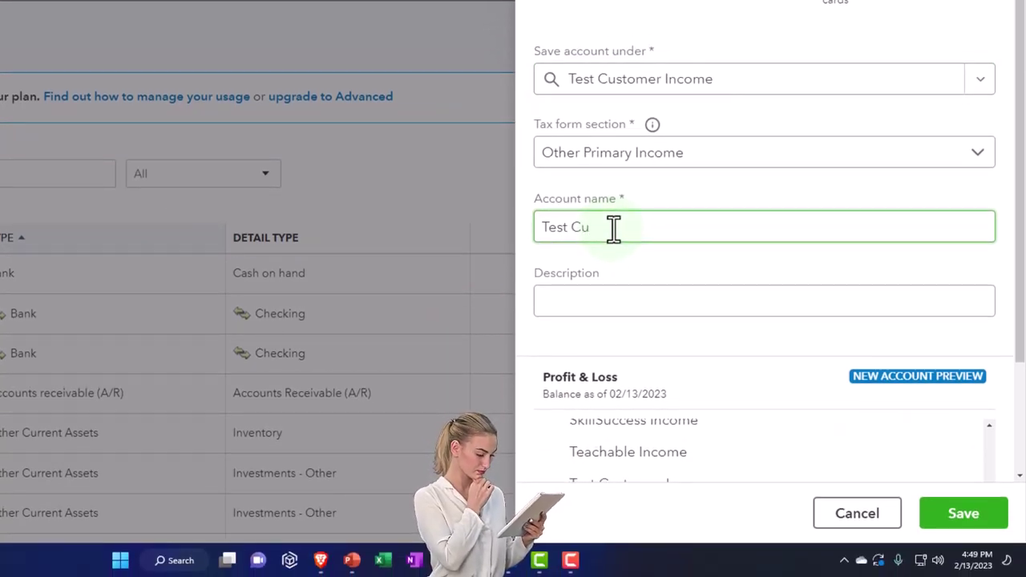
type("stomer Inco")
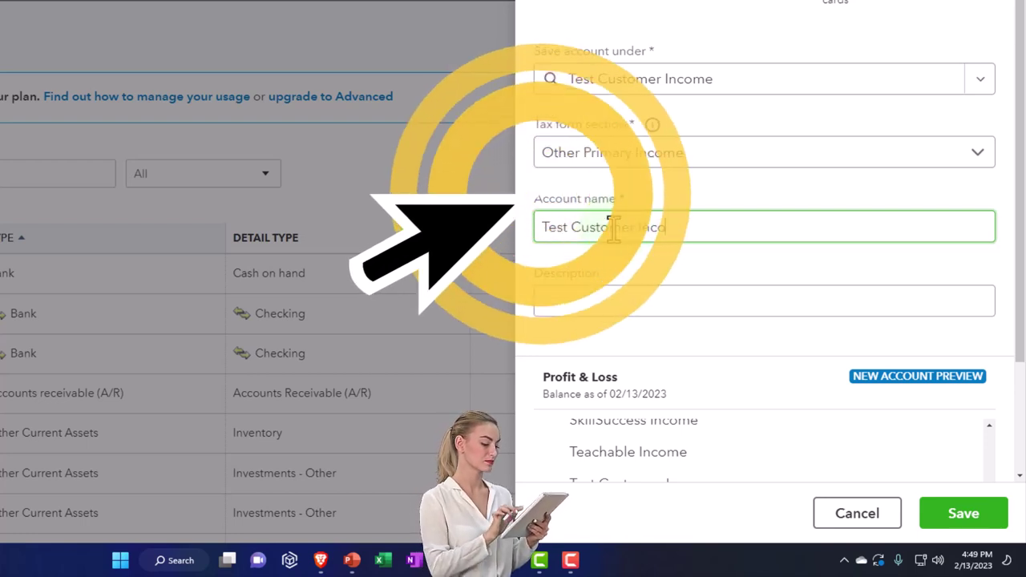
type("me Location 1")
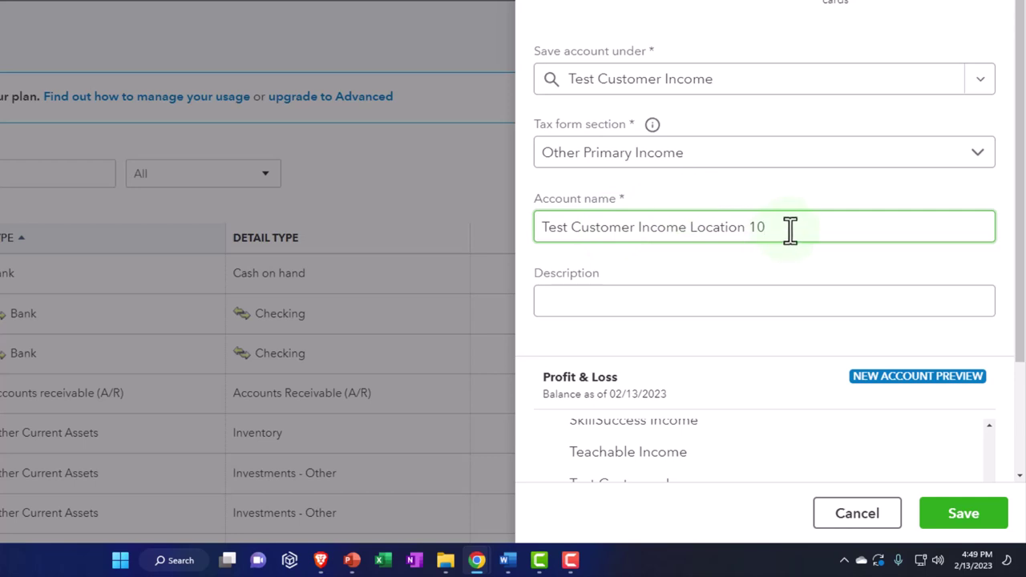
left_click_drag(789, 230, 565, 221)
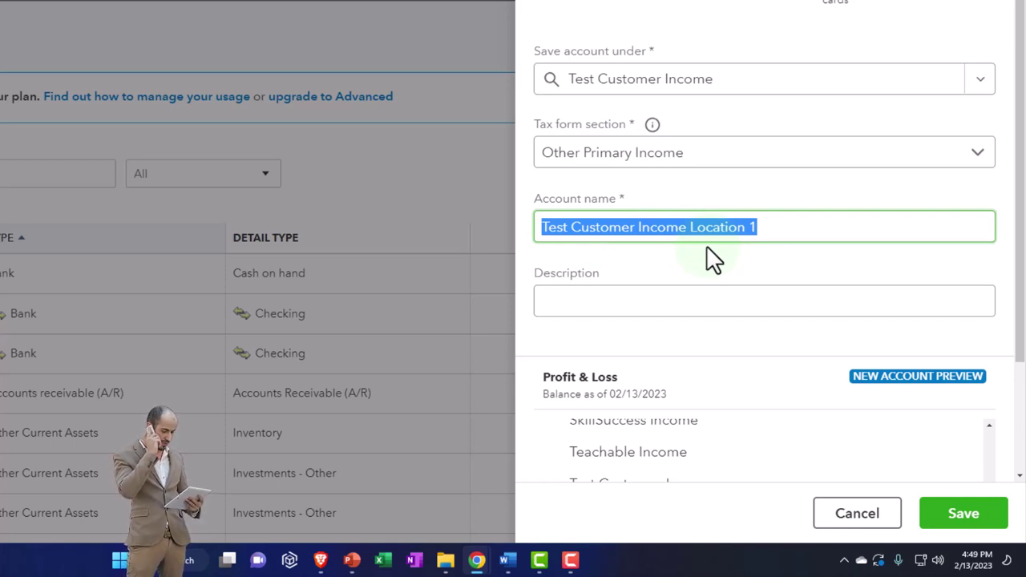
scroll(706, 245, "down", 3)
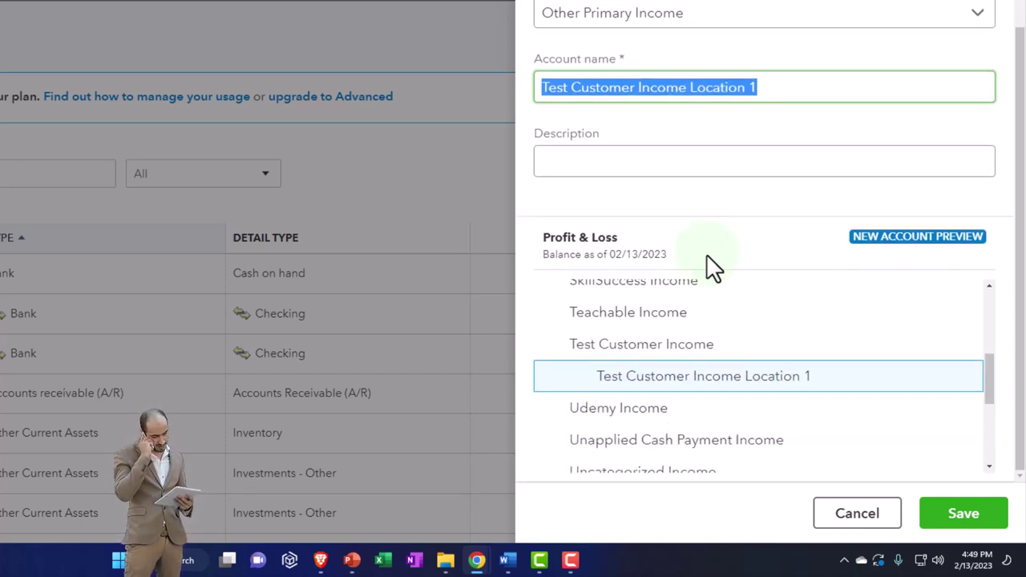
left_click(956, 525)
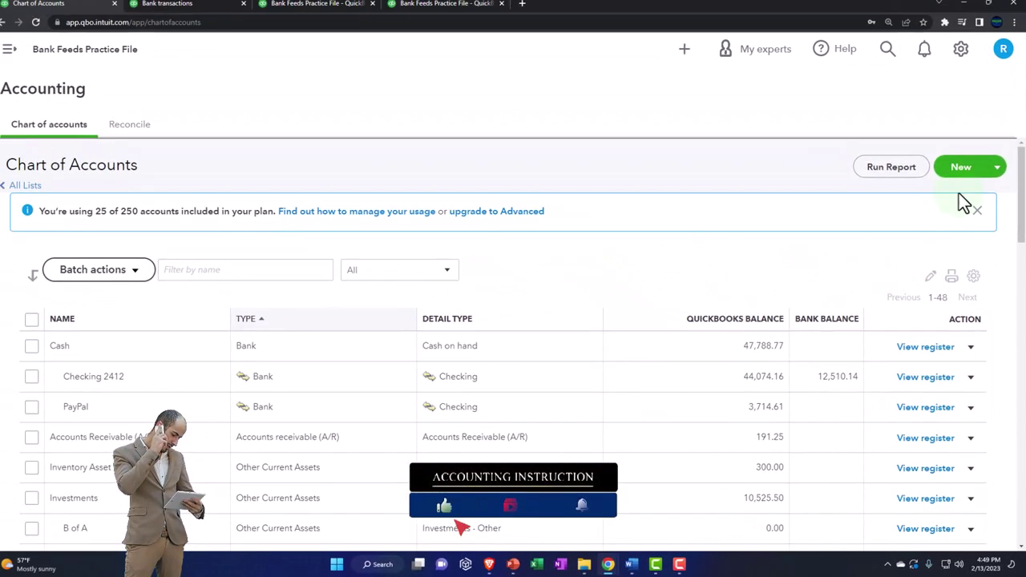
- Start another Income account in the chart of accounts with Test Customer Income as its parent
left_click(964, 172)
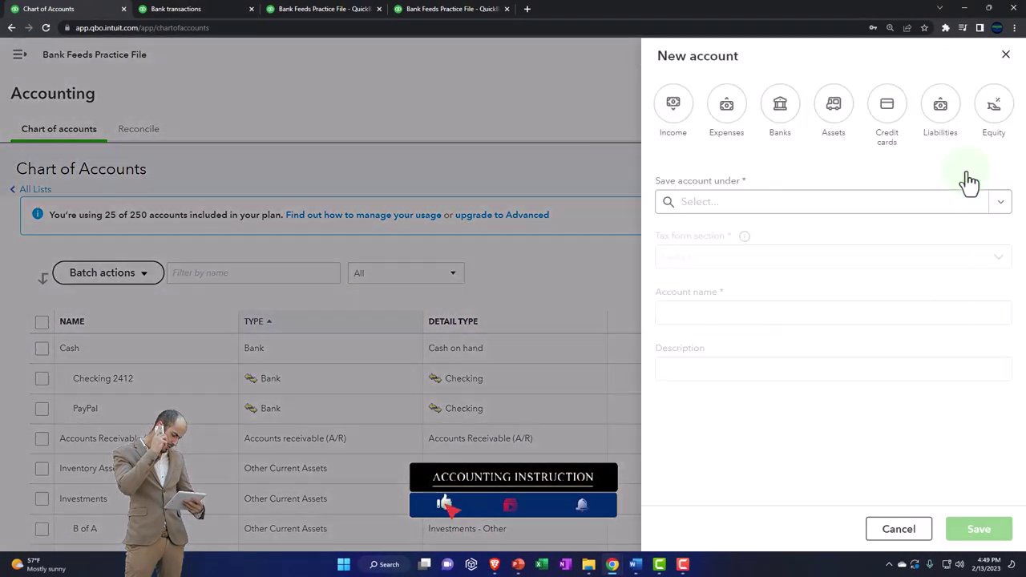
left_click(690, 134)
left_click(749, 204)
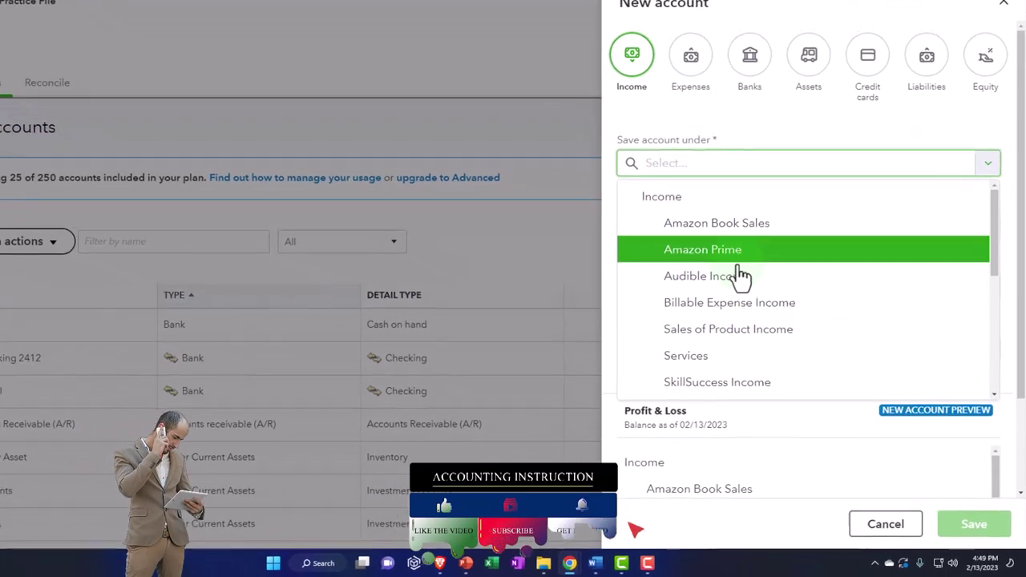
scroll(771, 312, "down", 2)
scroll(711, 250, "down", 2)
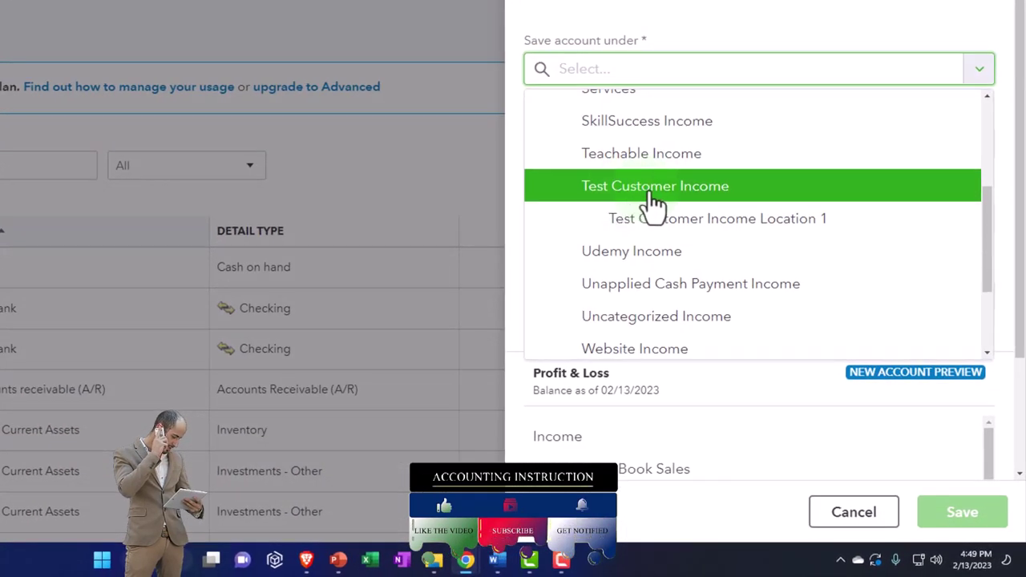
left_click(653, 196)
- Name the second subaccount Test Customer Income Location 2 and save it
left_click(607, 217)
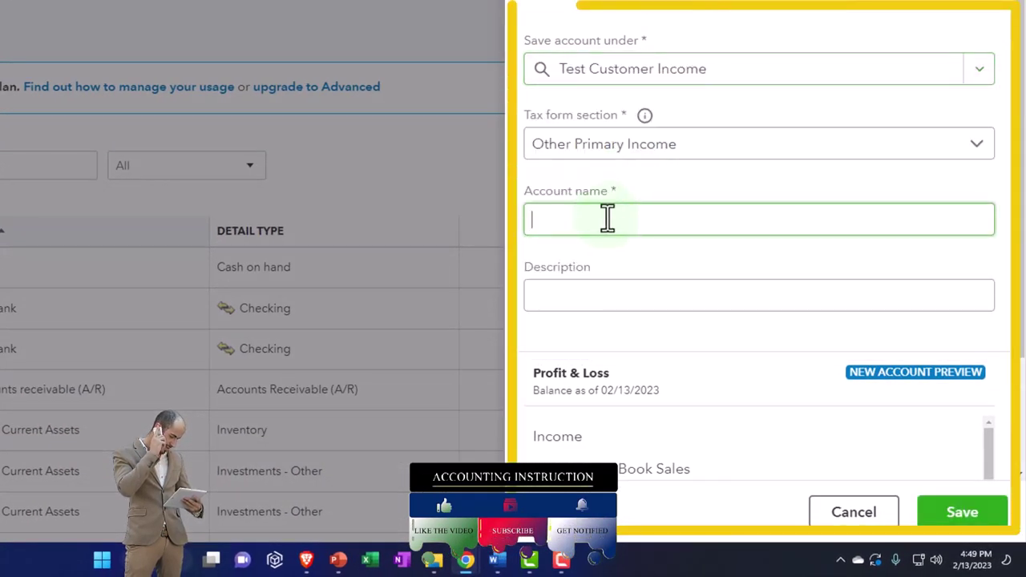
type("Test Customer Income Location 1")
key("BackSpace")
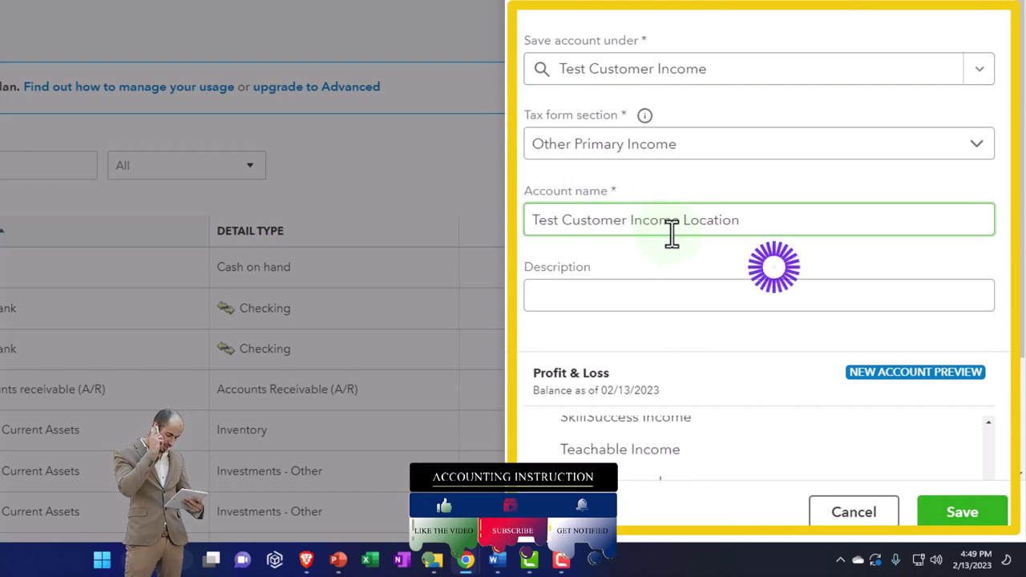
type("2")
left_click(643, 297)
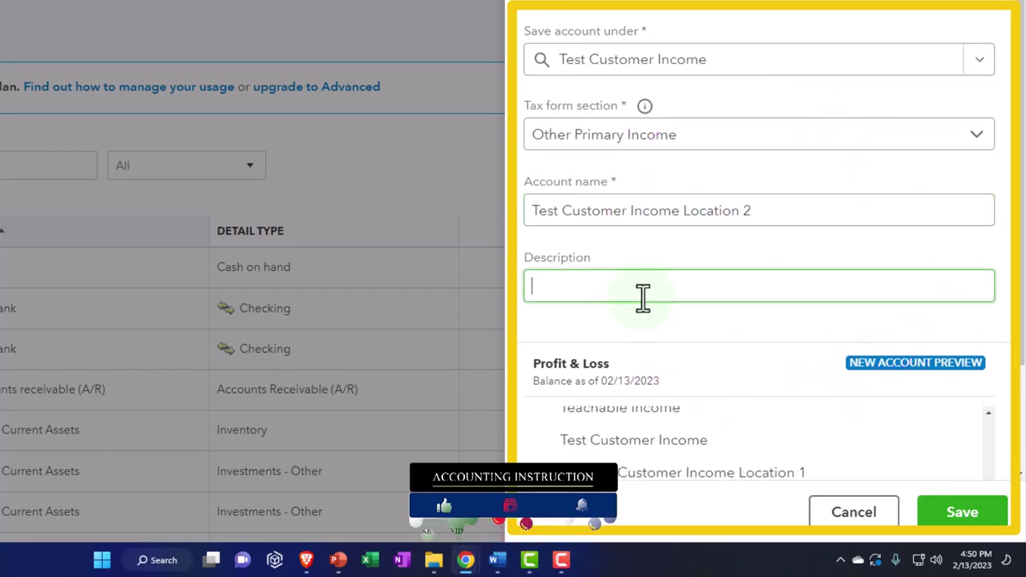
scroll(642, 296, "down", 2)
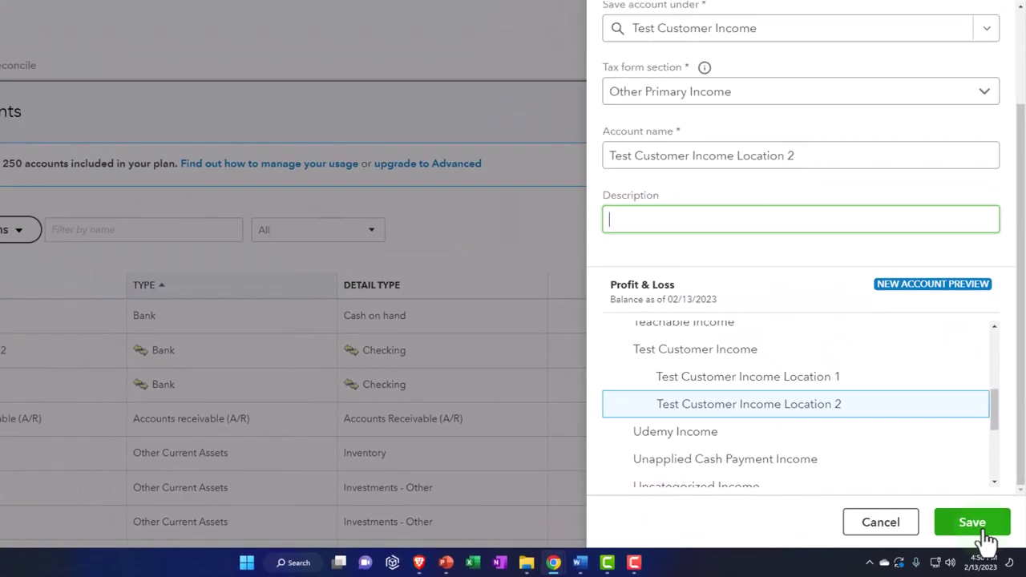
left_click(969, 517)
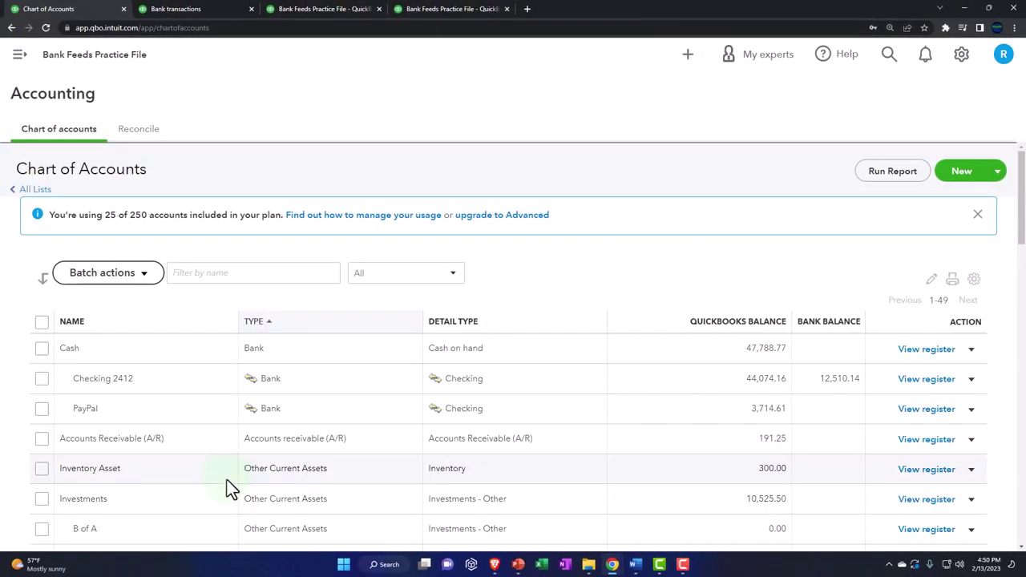
- Examine the income section of the chart of accounts, including the two location subaccounts under Test Customer Income
scroll(226, 481, "down", 5)
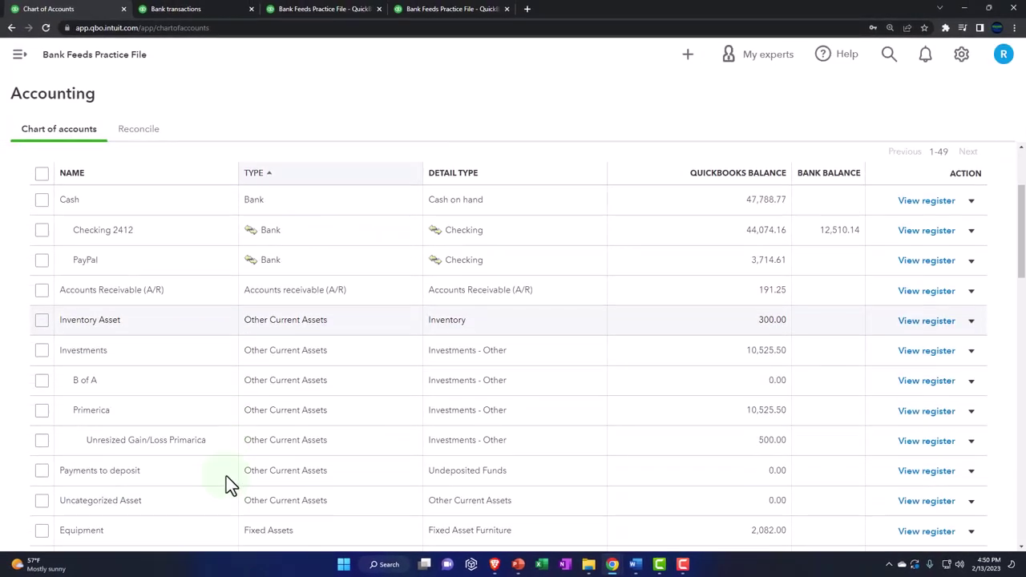
scroll(226, 485, "down", 1)
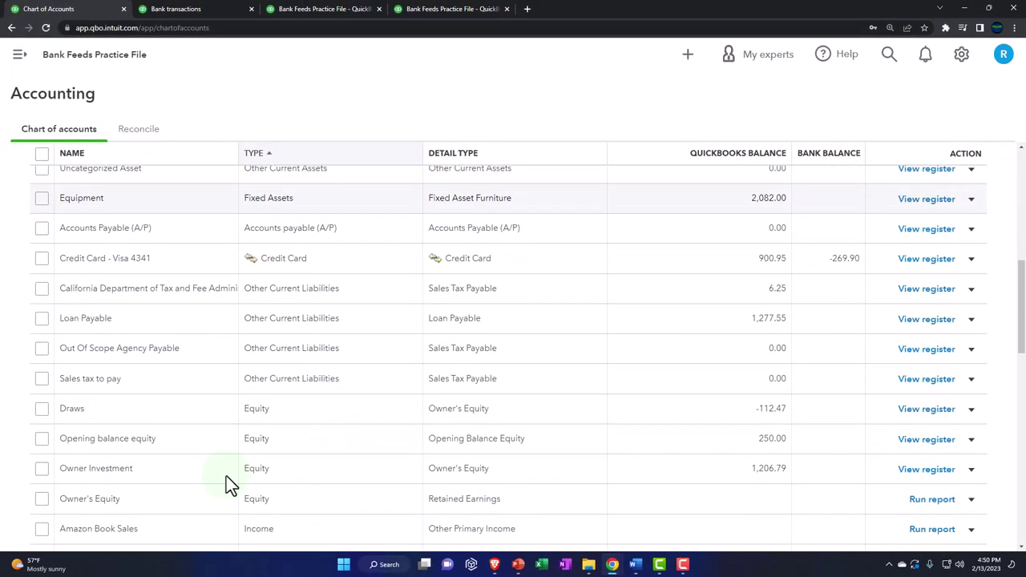
scroll(226, 485, "down", 3)
scroll(226, 481, "down", 5)
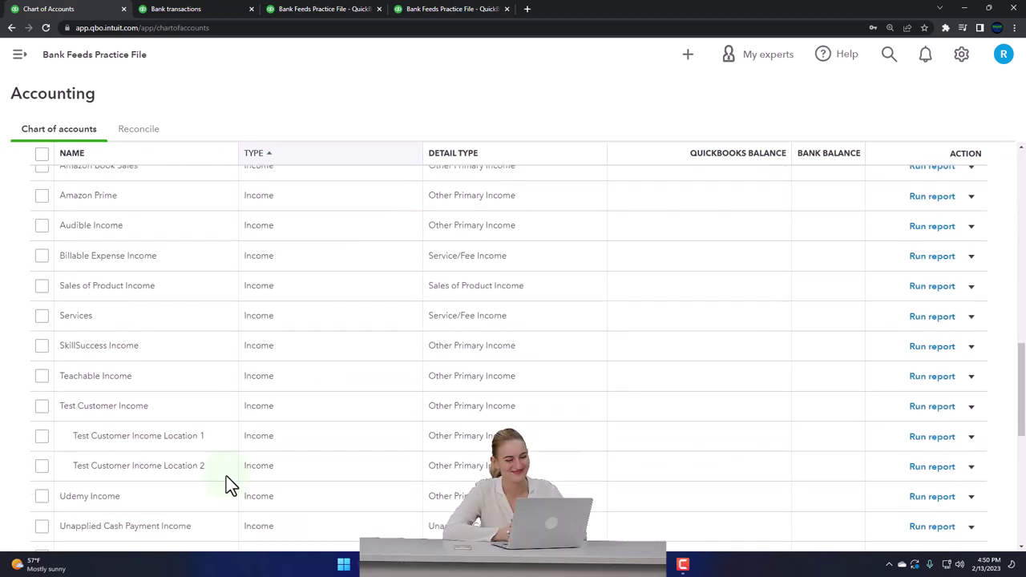
scroll(226, 477, "down", 2)
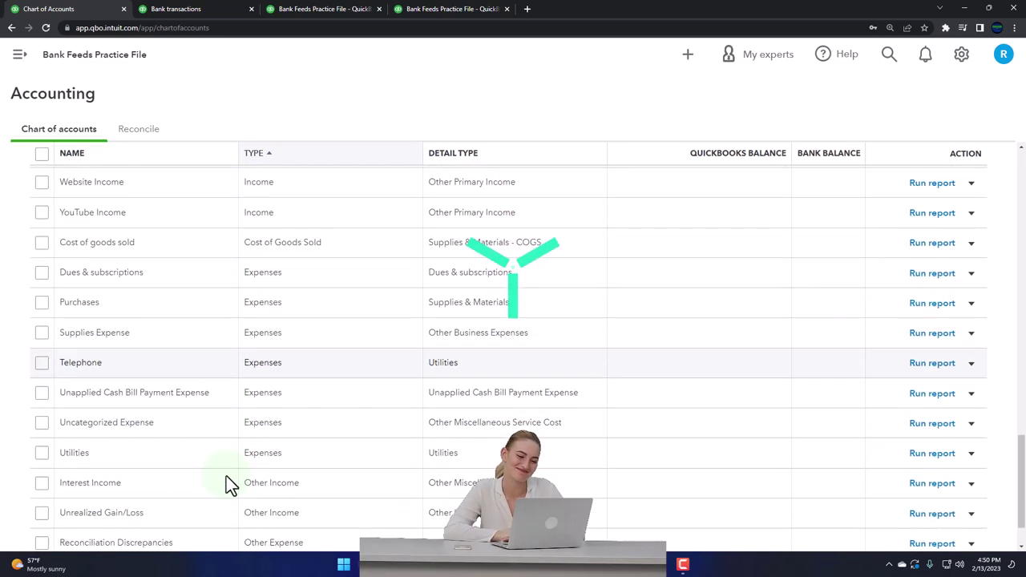
scroll(227, 475, "up", 3)
scroll(226, 475, "up", 2)
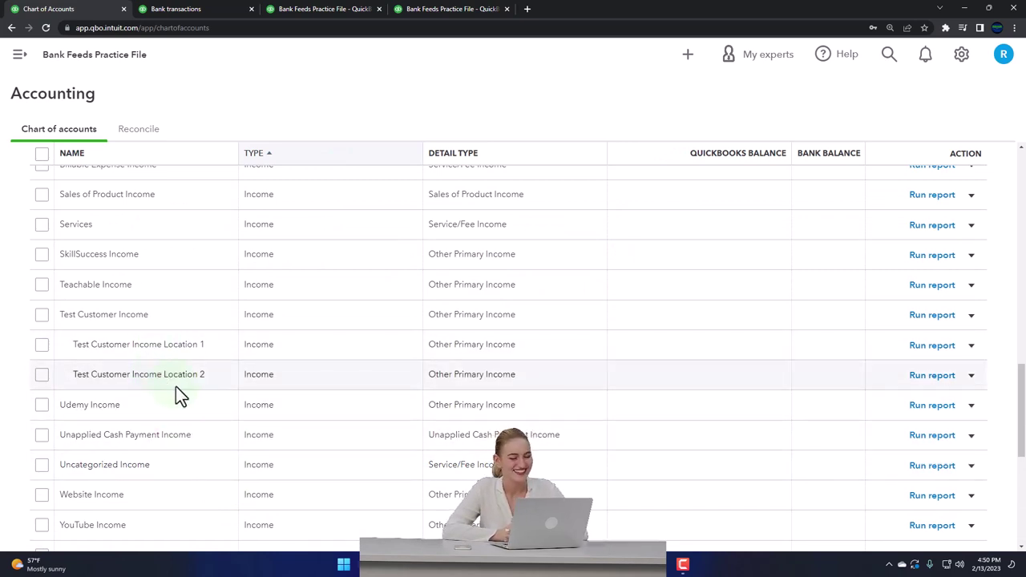
- Switch to the bank transactions page, reload it, and hide the navigation menu
left_click(176, 10)
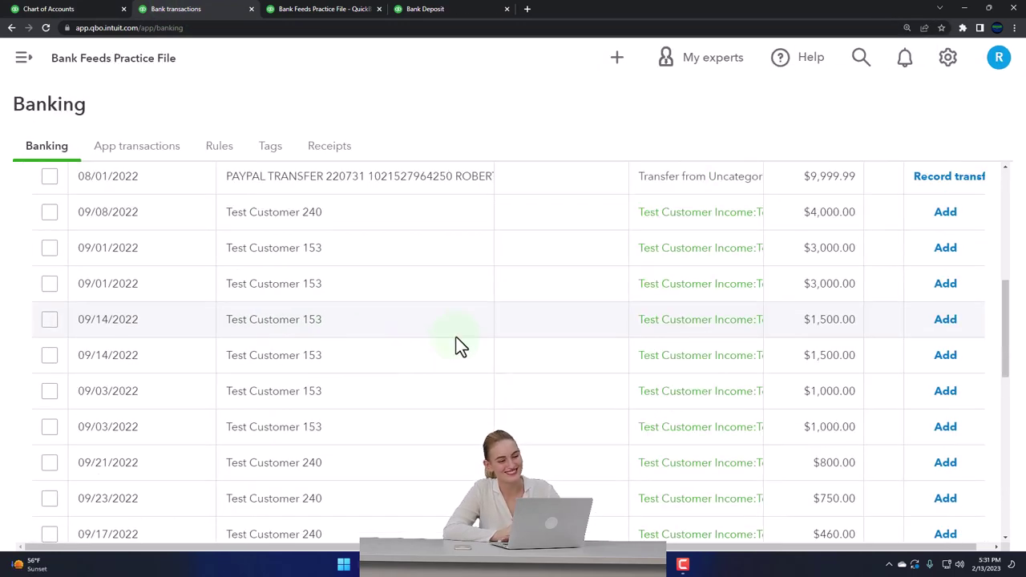
scroll(454, 348, "up", 5)
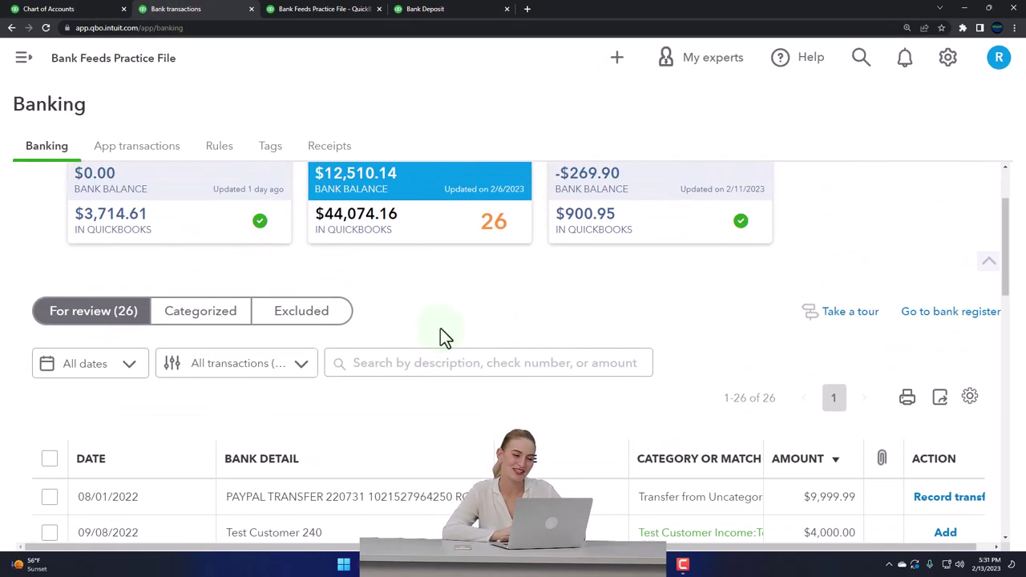
left_click(46, 28)
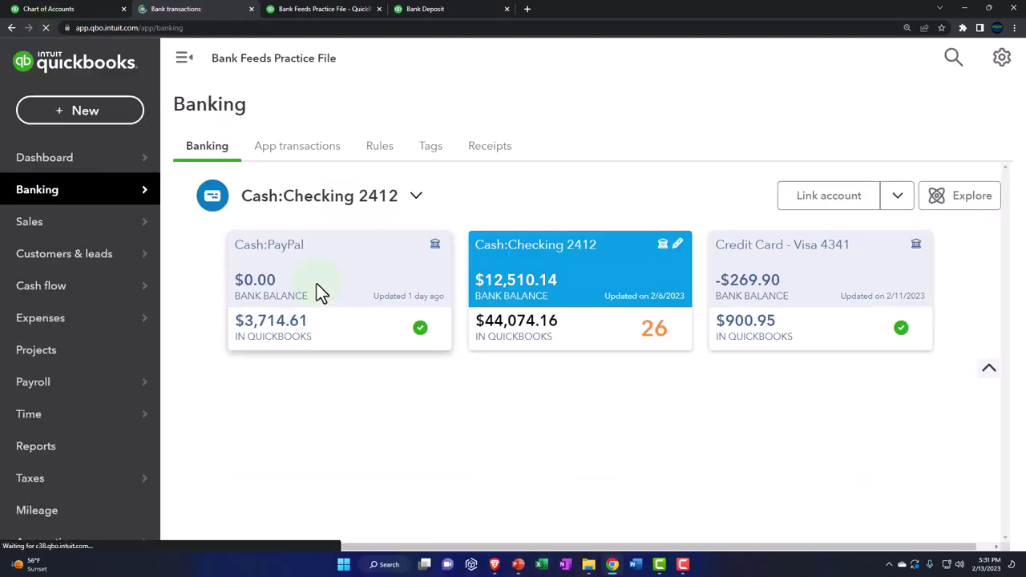
left_click(184, 62)
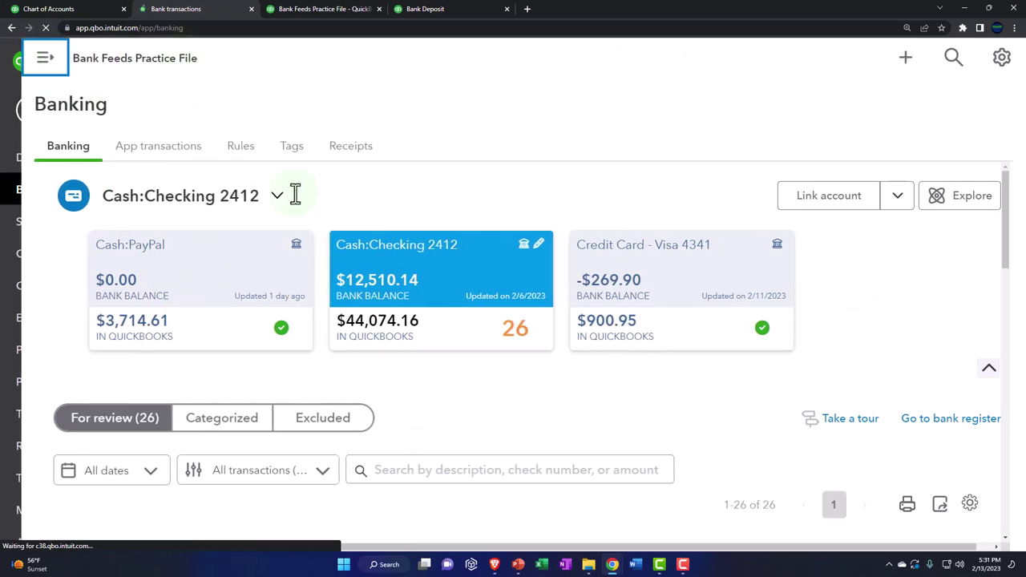
- Expand the 09/23/2022 Test Customer 240 deposit awaiting review and examine its payee, category, class and memo fields
scroll(411, 301, "down", 5)
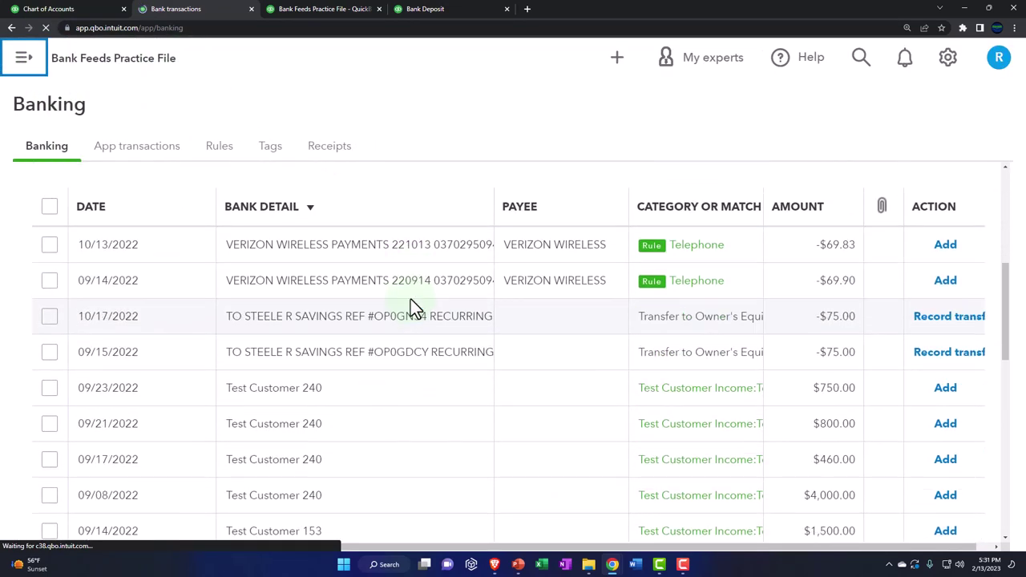
scroll(410, 309, "down", 1)
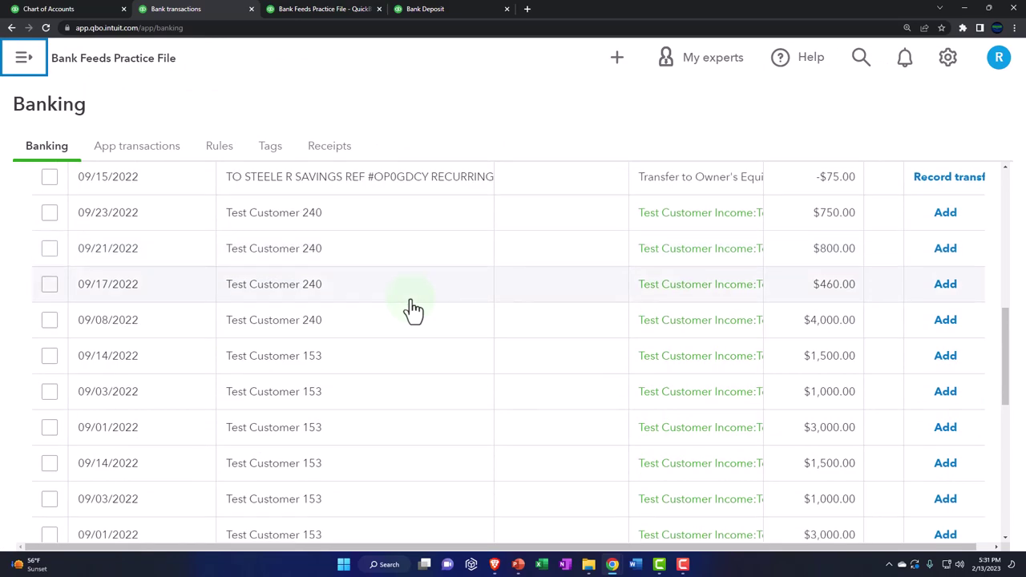
scroll(411, 309, "down", 2)
scroll(410, 309, "up", 2)
scroll(428, 321, "up", 2)
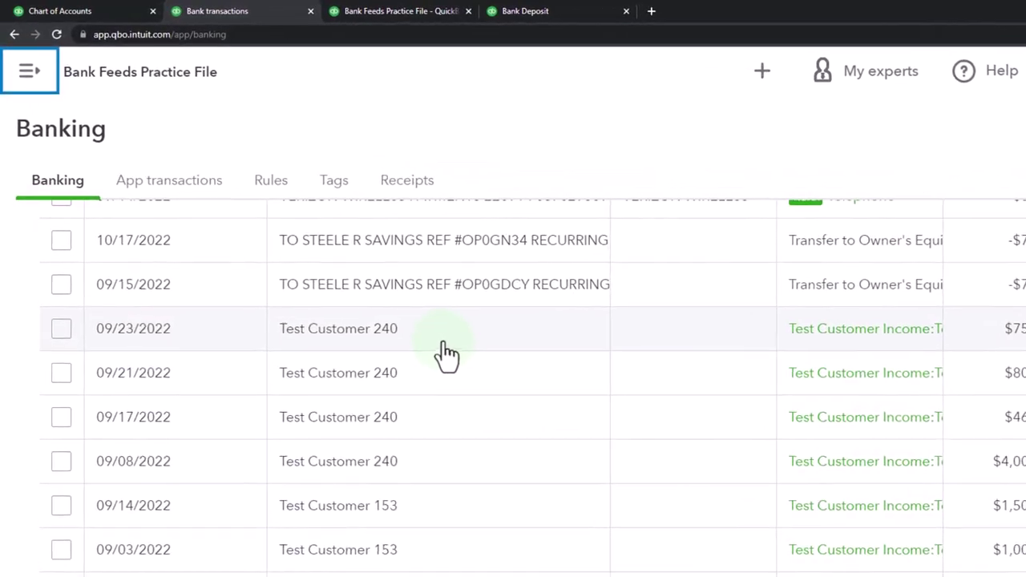
left_click(461, 357)
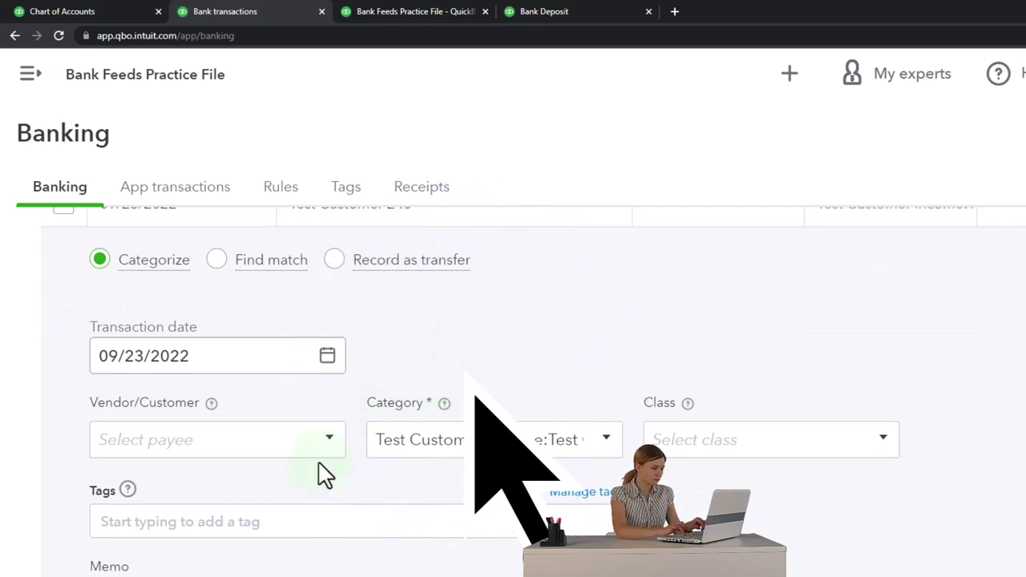
scroll(318, 474, "down", 1)
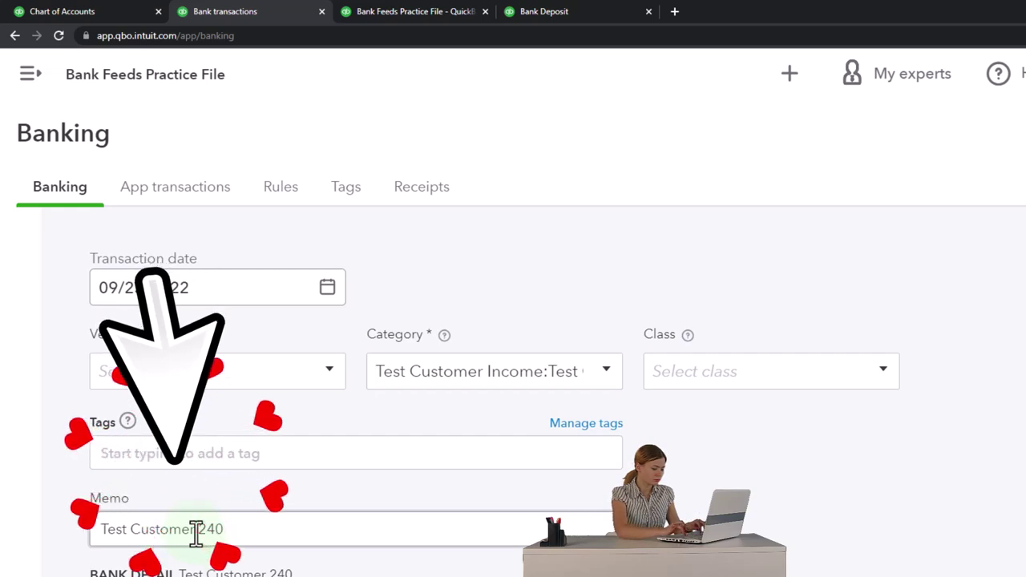
left_click(235, 506)
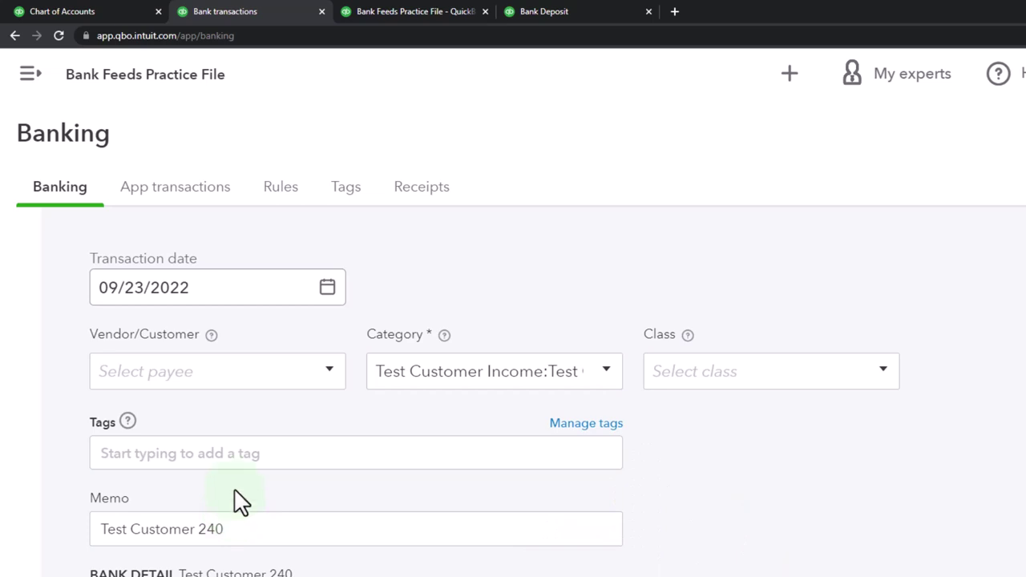
- Copy the memo text Test Customer 240 and use it to set the matching existing customer as the deposit's payee
left_click(232, 530)
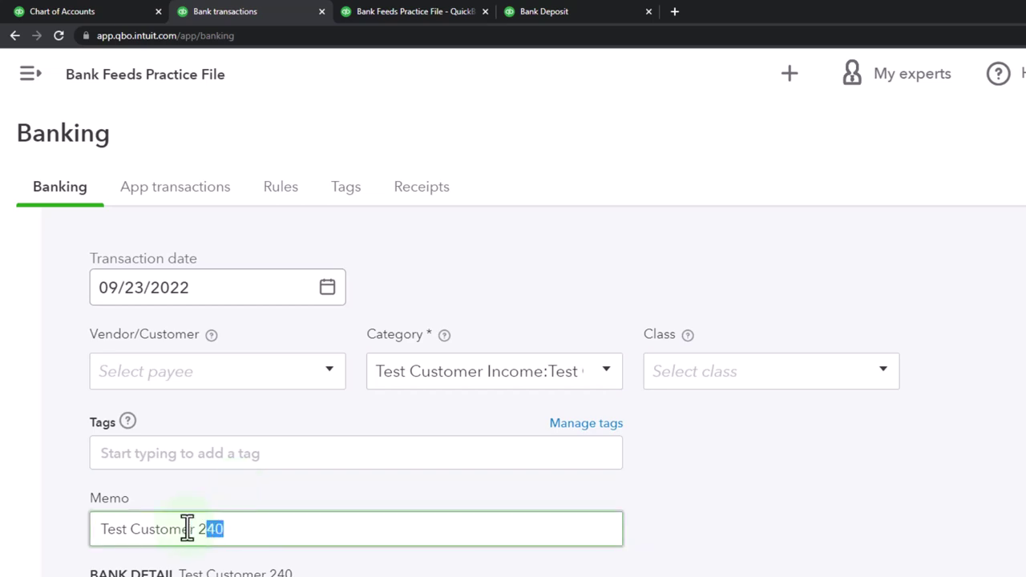
left_click_drag(187, 530, 78, 535)
key("ctrl+c")
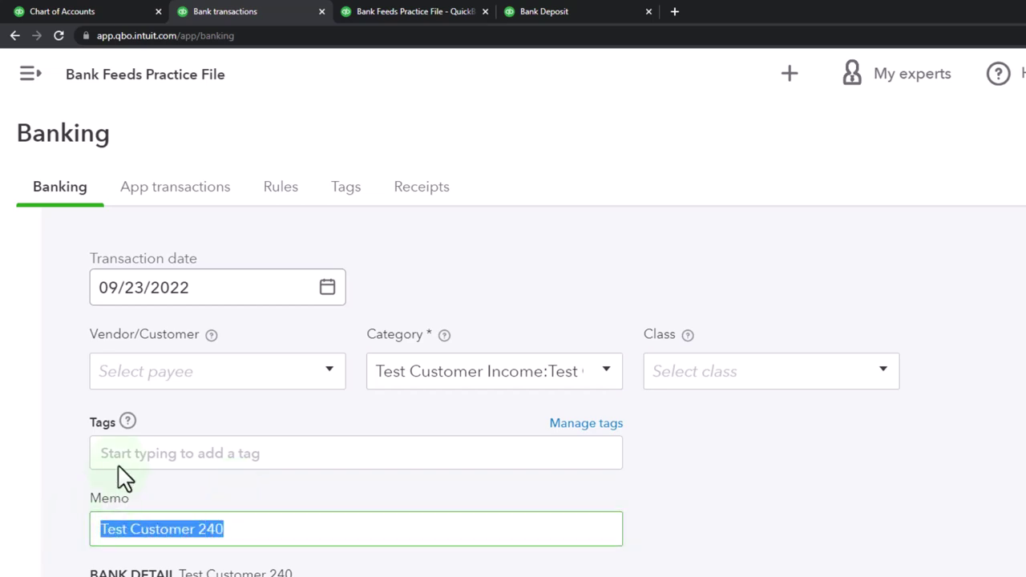
left_click(136, 373)
key("ctrl+v")
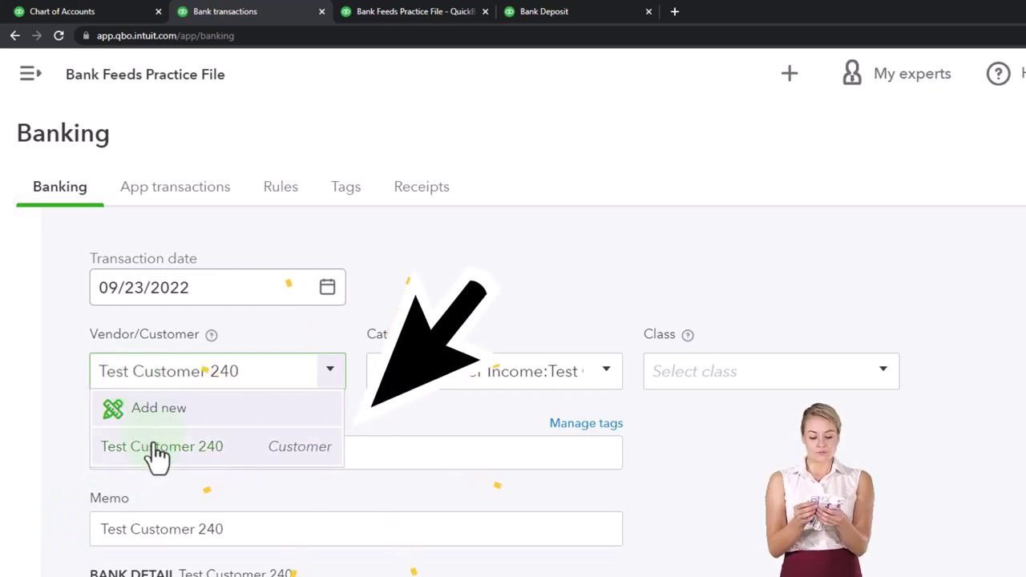
left_click(157, 459)
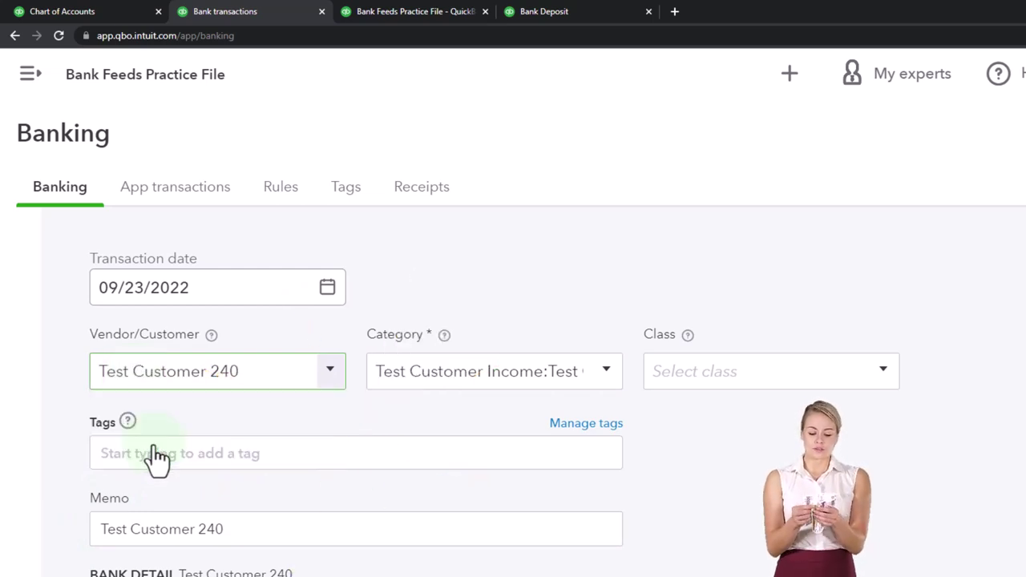
- Set the deposit's category to the subaccount Test Customer Income Location 1
key("Tab")
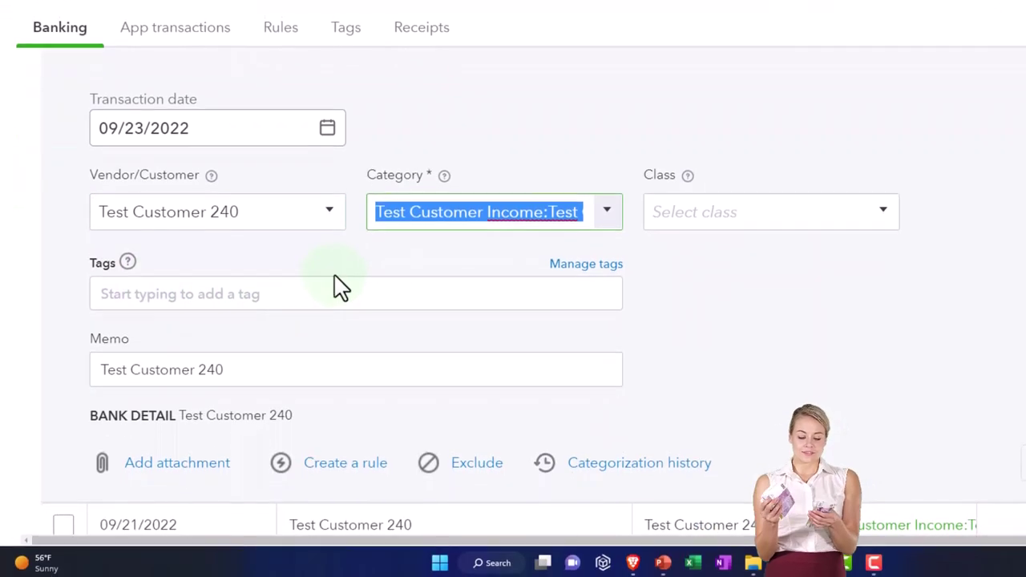
left_click(608, 254)
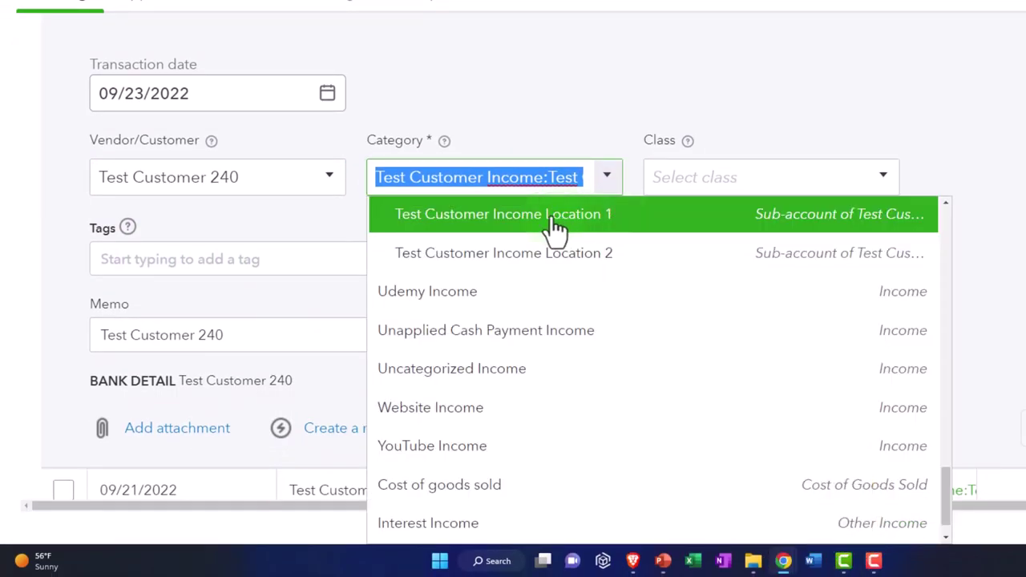
scroll(550, 252, "up", 1)
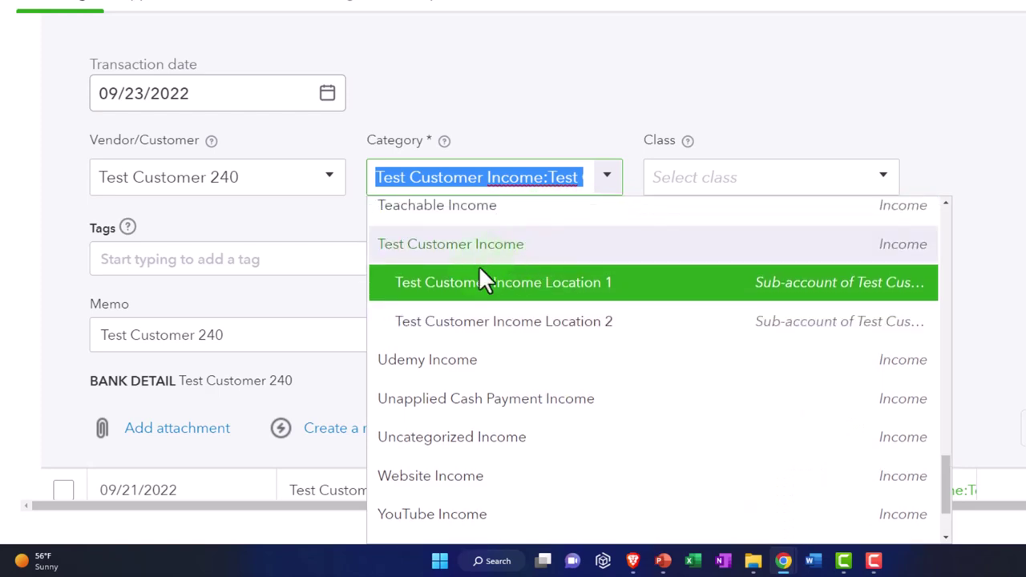
left_click(473, 281)
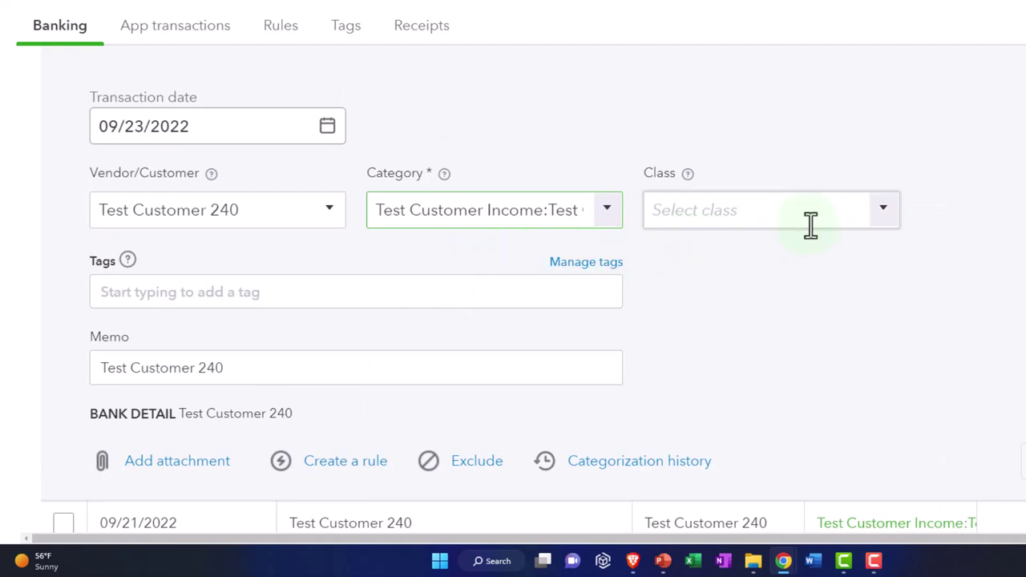
- Assign the class Location 1 to the deposit and look at the split transaction form without splitting it
left_click(888, 227)
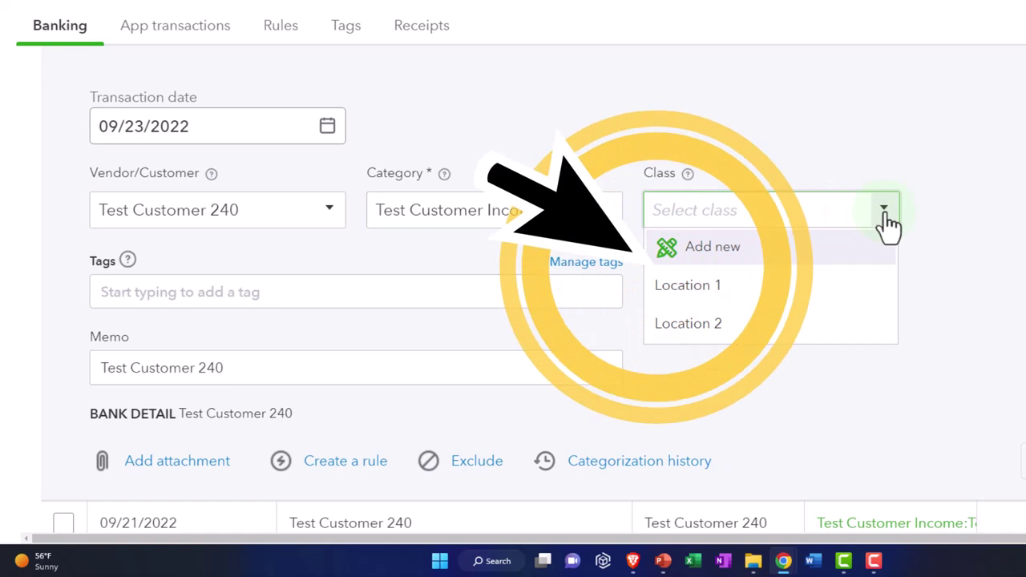
left_click(697, 287)
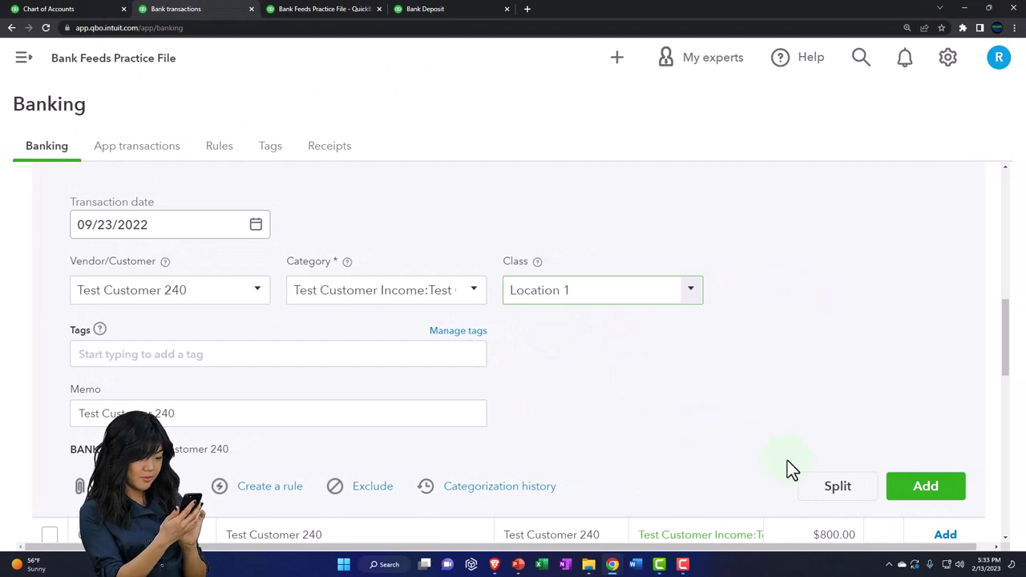
left_click(816, 491)
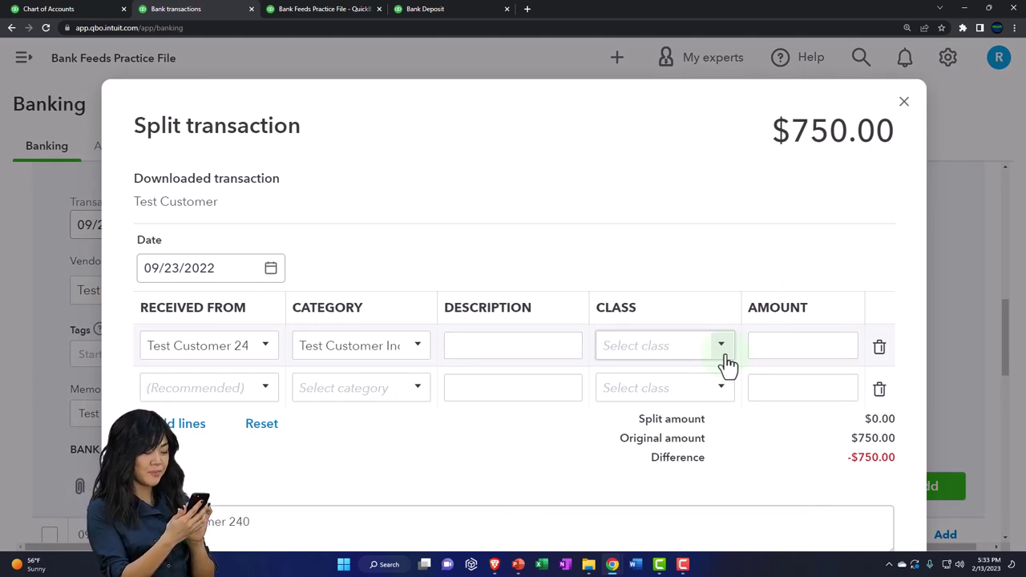
left_click(904, 104)
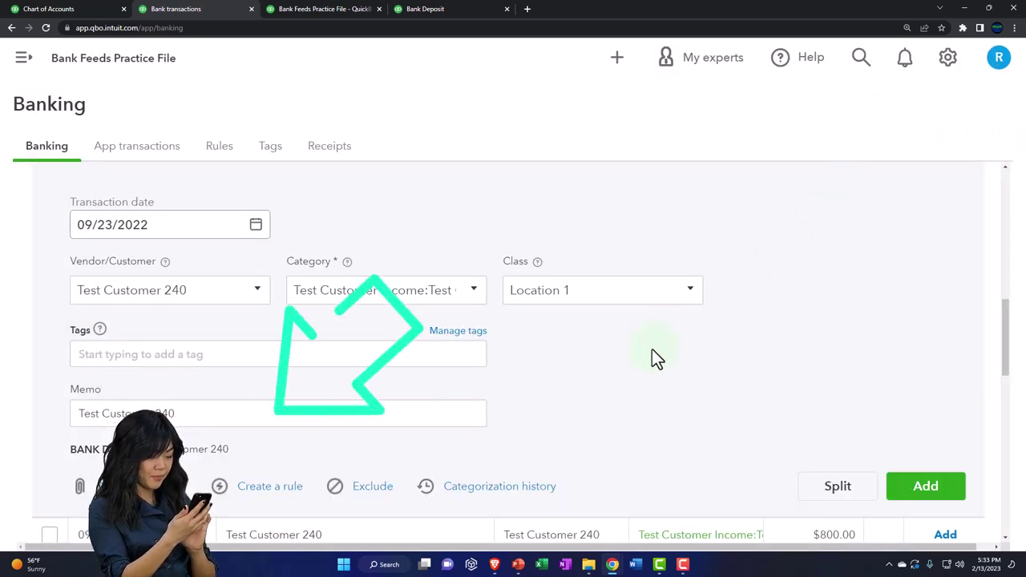
- Start a new bank rule from the deposit and name it Test Customer 240
scroll(652, 348, "down", 1)
left_click(280, 439)
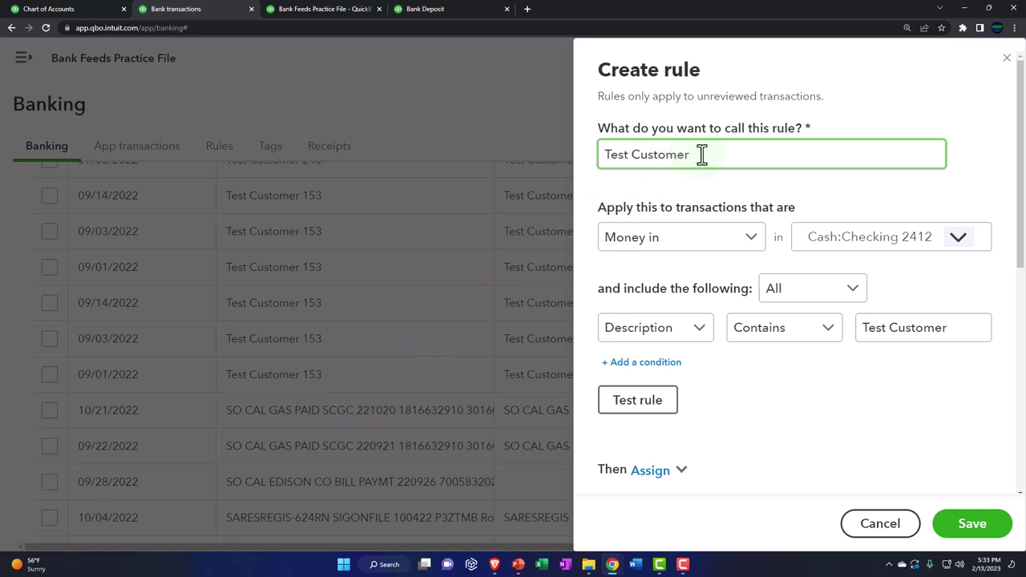
left_click_drag(701, 154, 602, 144)
key("ctrl+v")
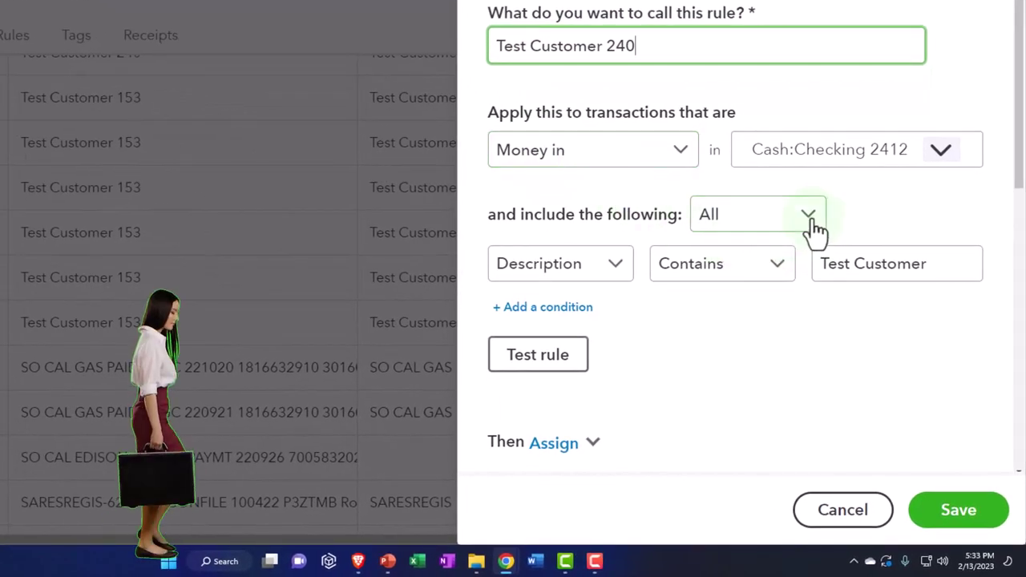
- Set the rule's condition to Bank text contains Test Customer 240
scroll(815, 228, "down", 1)
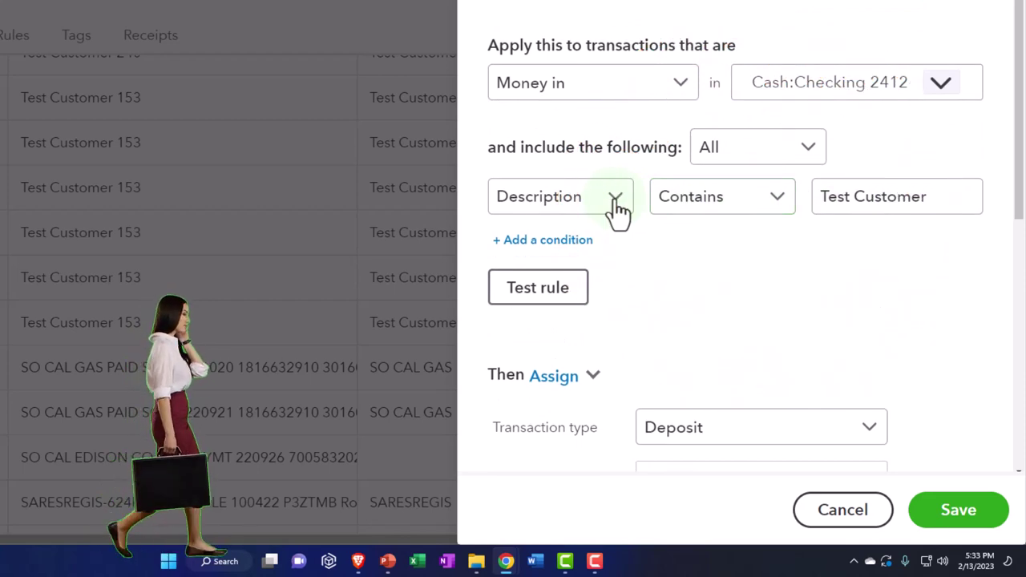
left_click(616, 202)
left_click(550, 291)
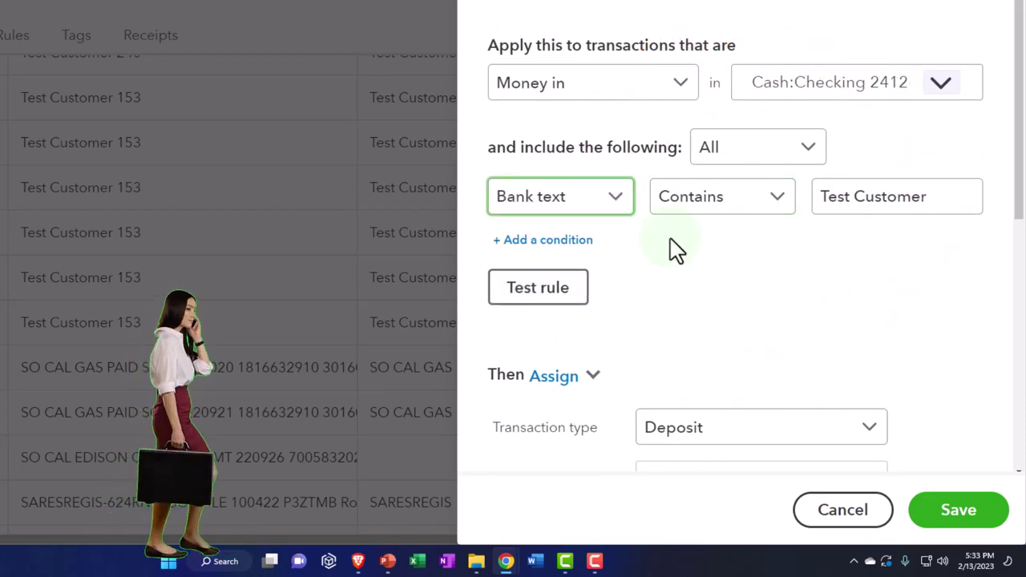
left_click(774, 210)
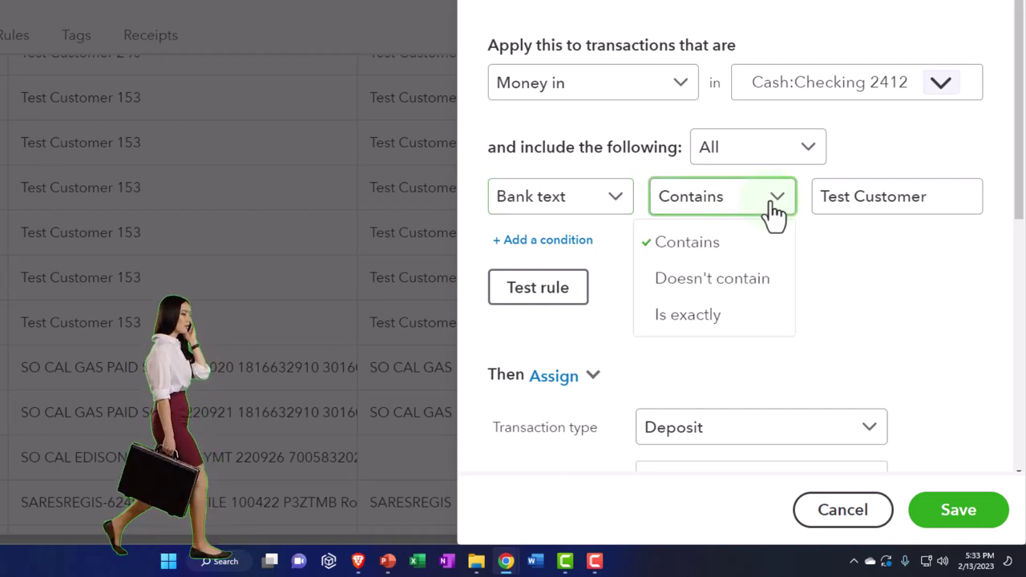
left_click(928, 202)
left_click_drag(951, 201, 807, 201)
key("ctrl+v")
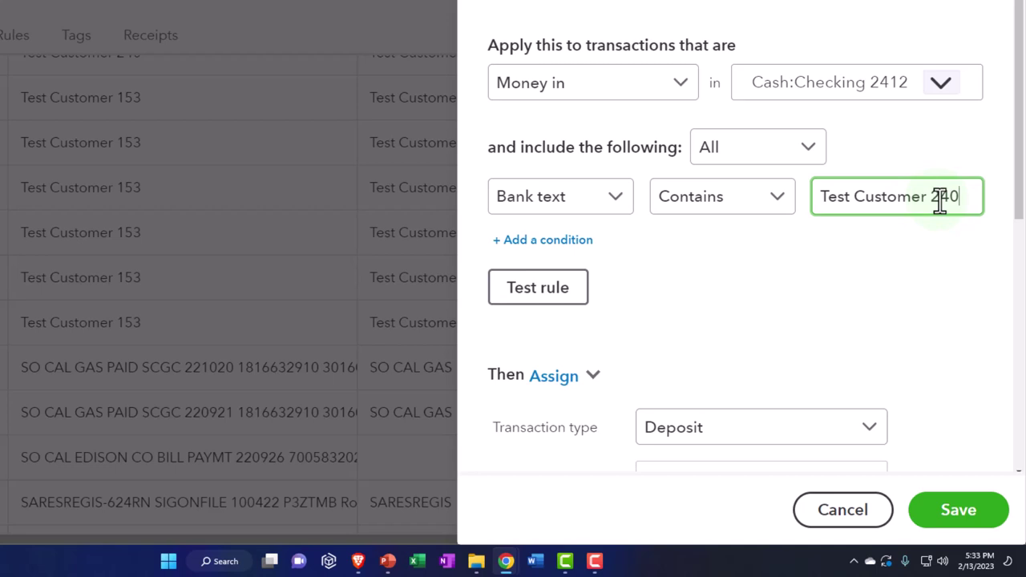
- Change the rule's first condition to Description contains Test Customer
left_click(615, 204)
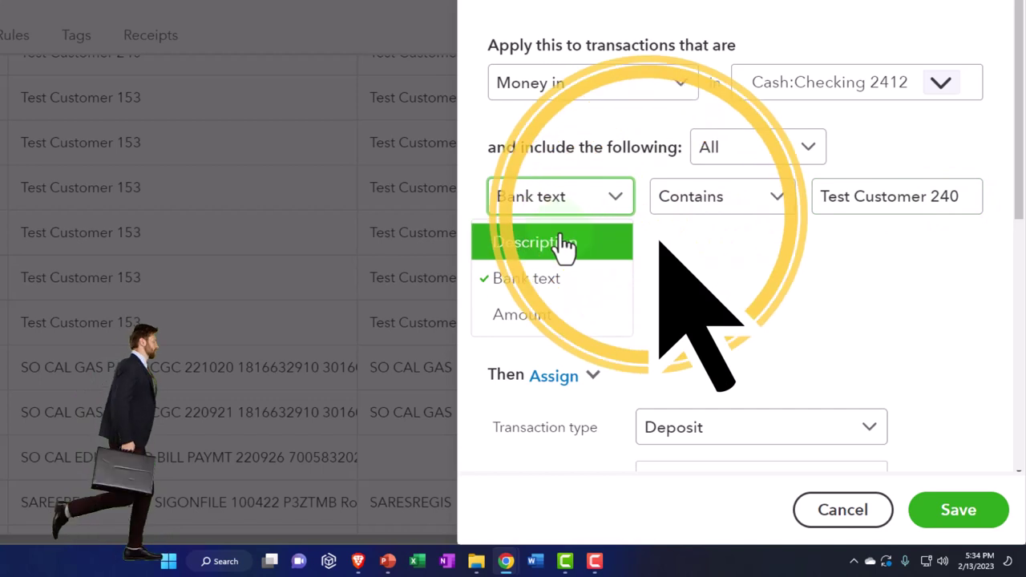
left_click(563, 242)
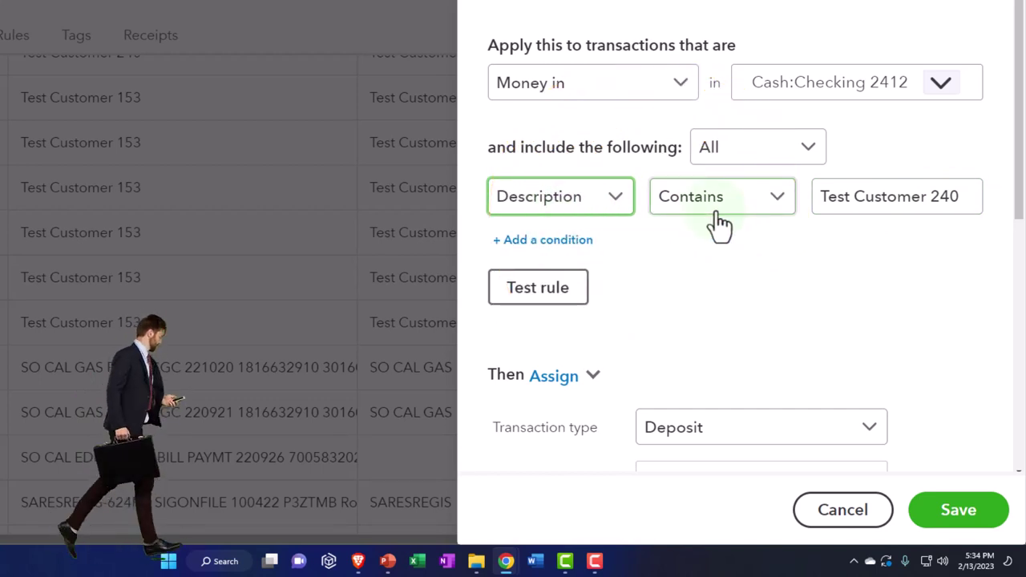
left_click(959, 198)
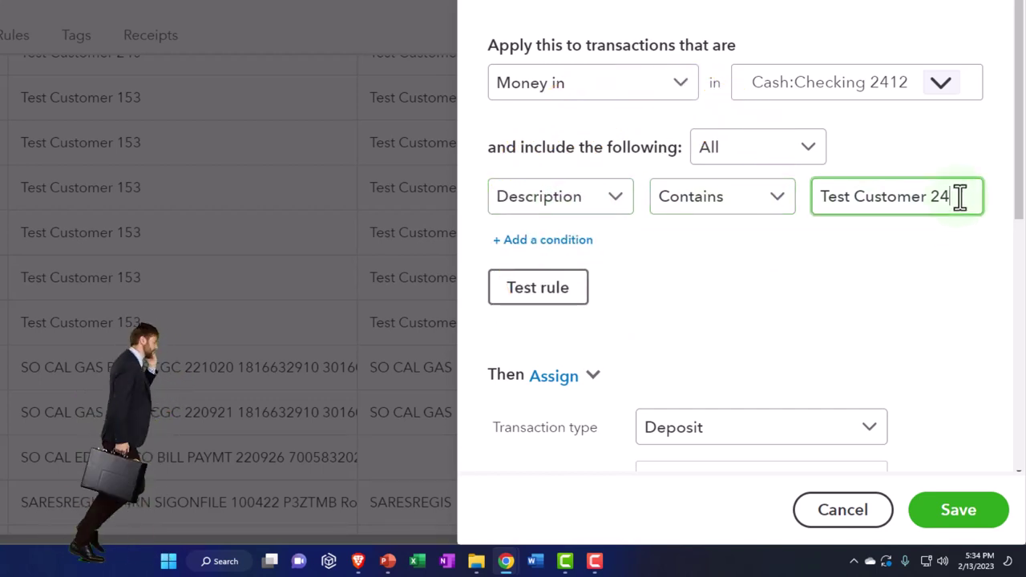
- Add a second condition, Bank text contains 240, and test the rule against the unreviewed transactions
left_click(561, 240)
left_click(614, 256)
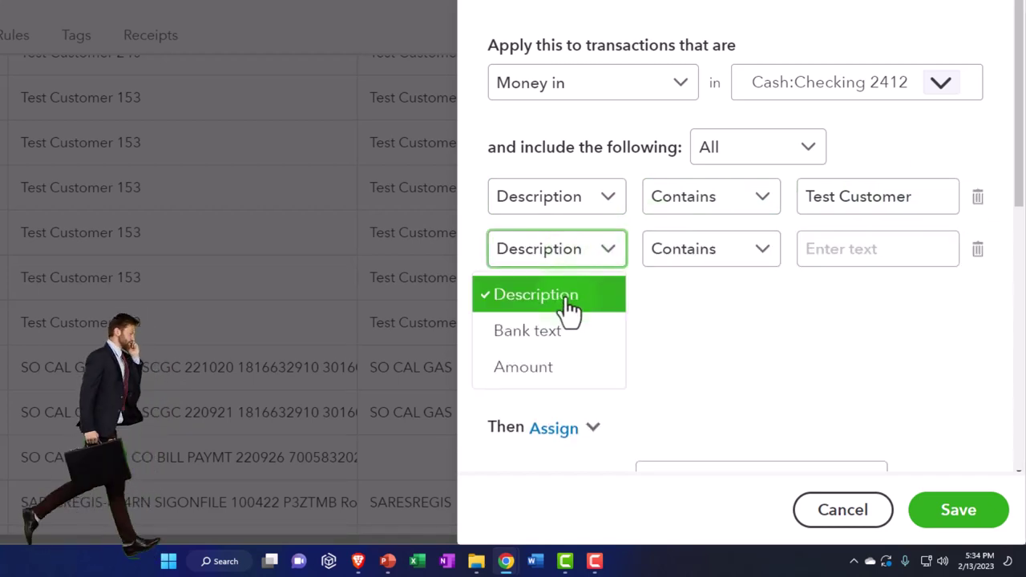
left_click(560, 339)
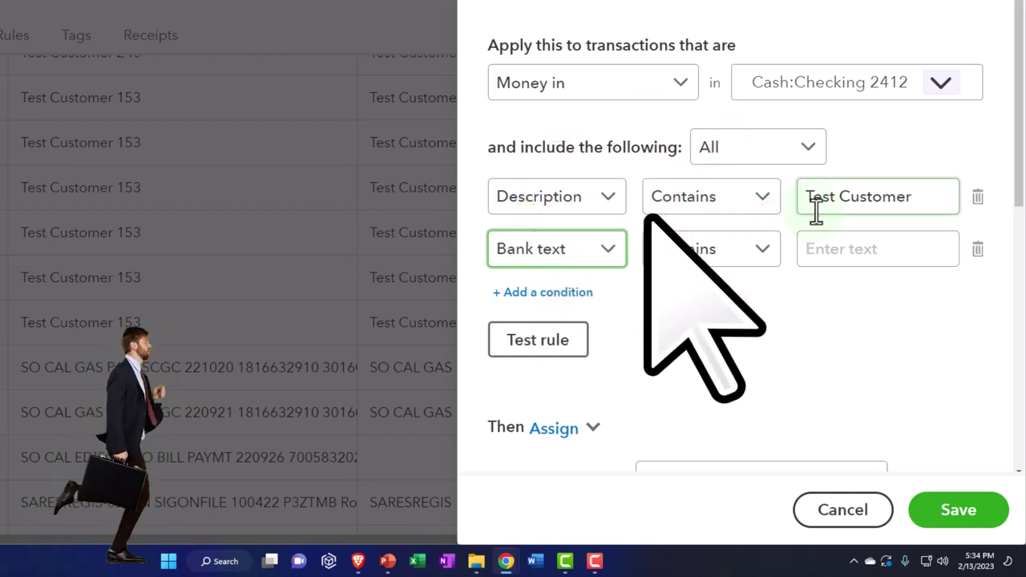
left_click(819, 250)
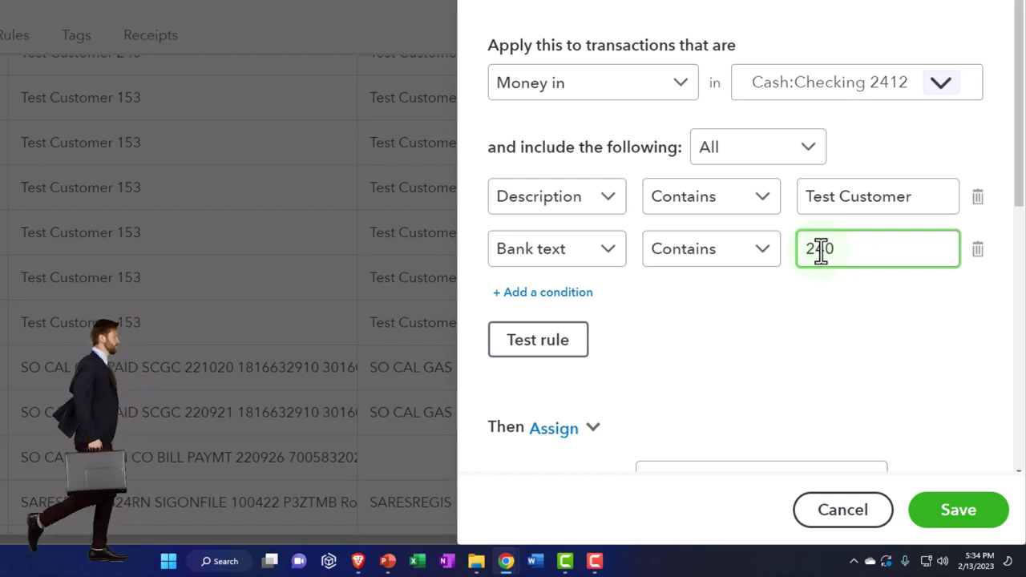
left_click(563, 352)
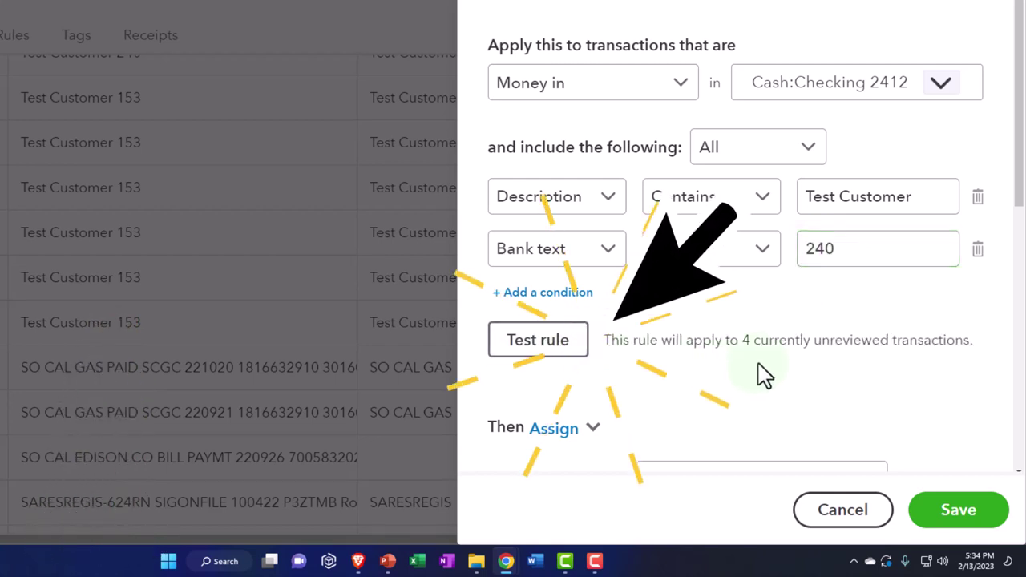
- Review the rule's assigned category, payee, class and memo, leave auto-add off, and save the rule
scroll(760, 374, "down", 2)
scroll(762, 374, "down", 3)
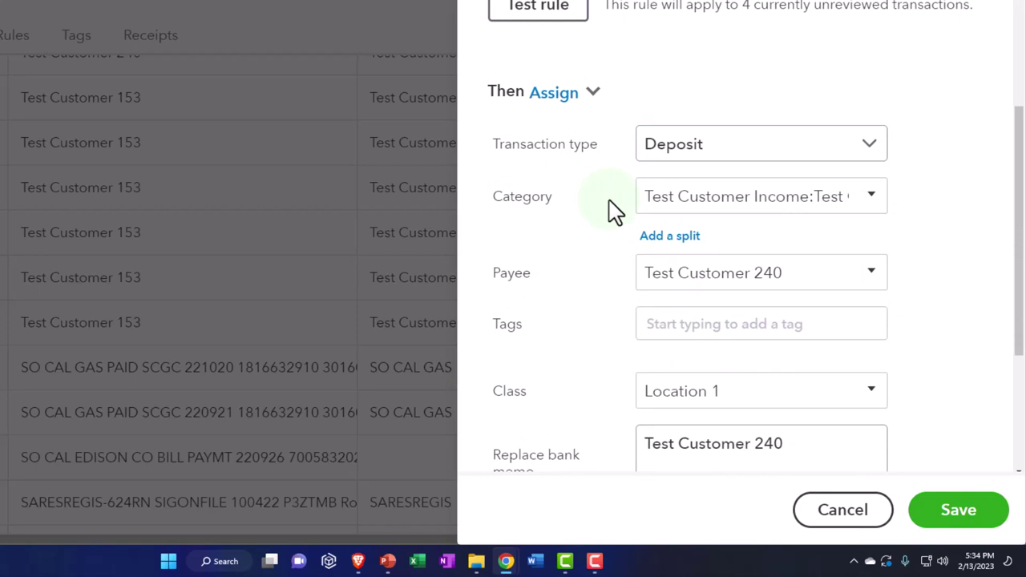
scroll(614, 210, "down", 1)
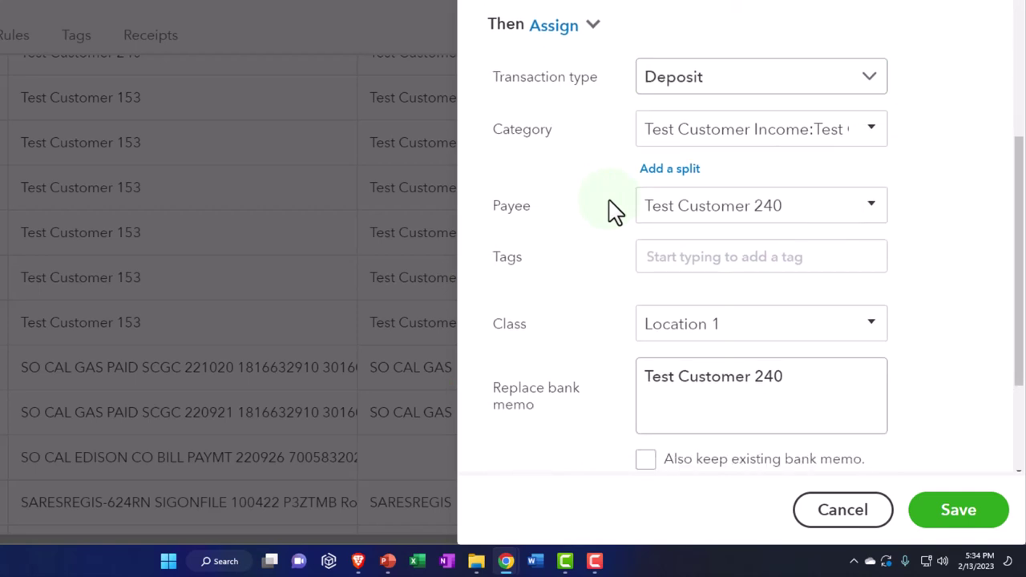
scroll(606, 211, "down", 1)
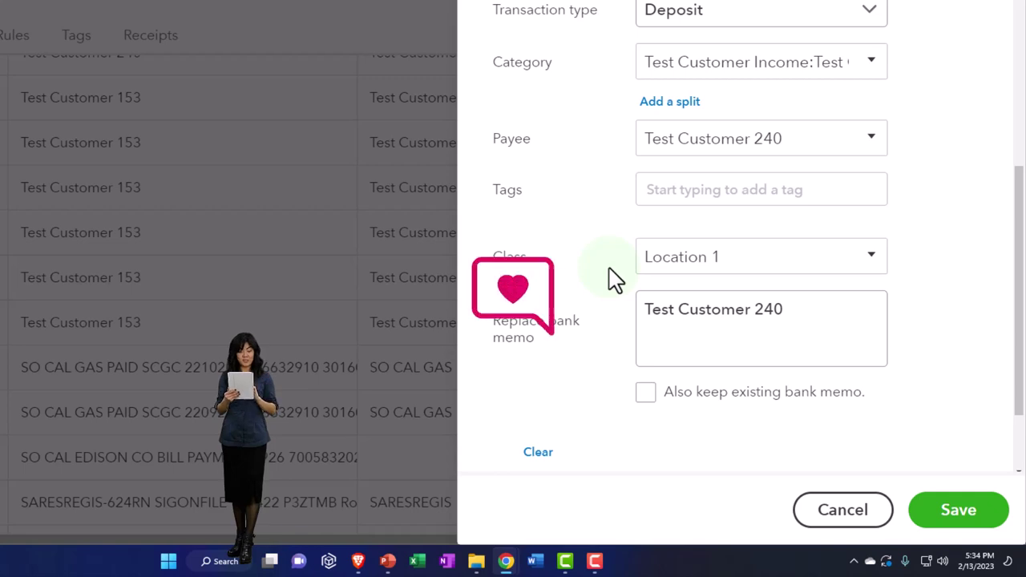
scroll(615, 278, "down", 2)
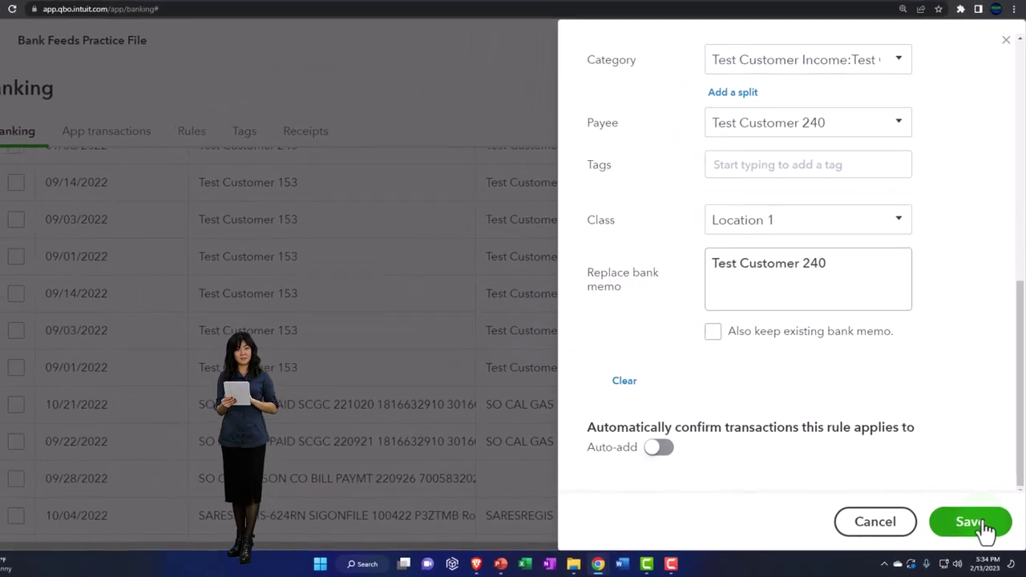
left_click(972, 524)
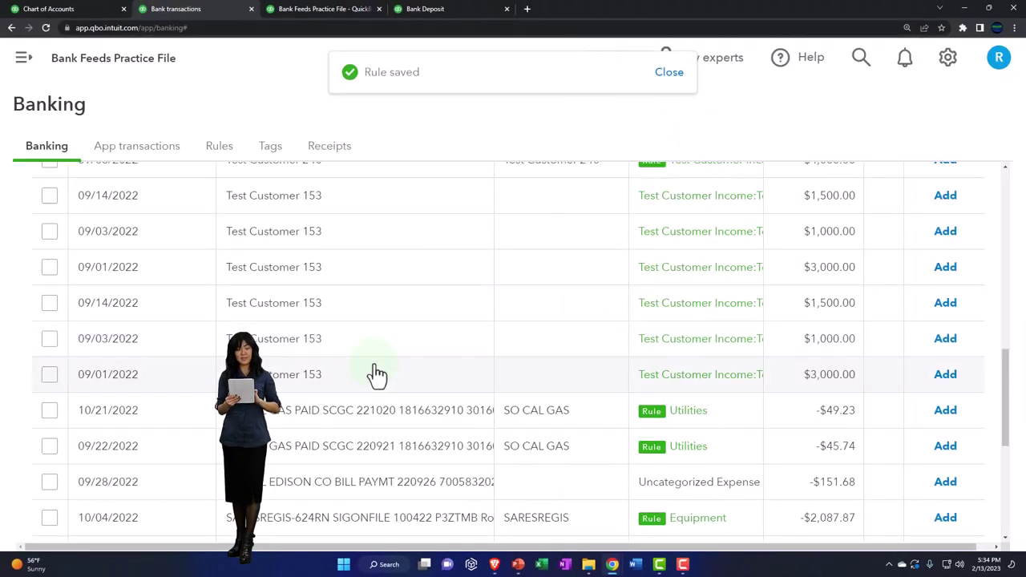
- Filter the transactions for review to Recognized and check the Test Customer 240 deposits for the applied rule
scroll(376, 374, "up", 10)
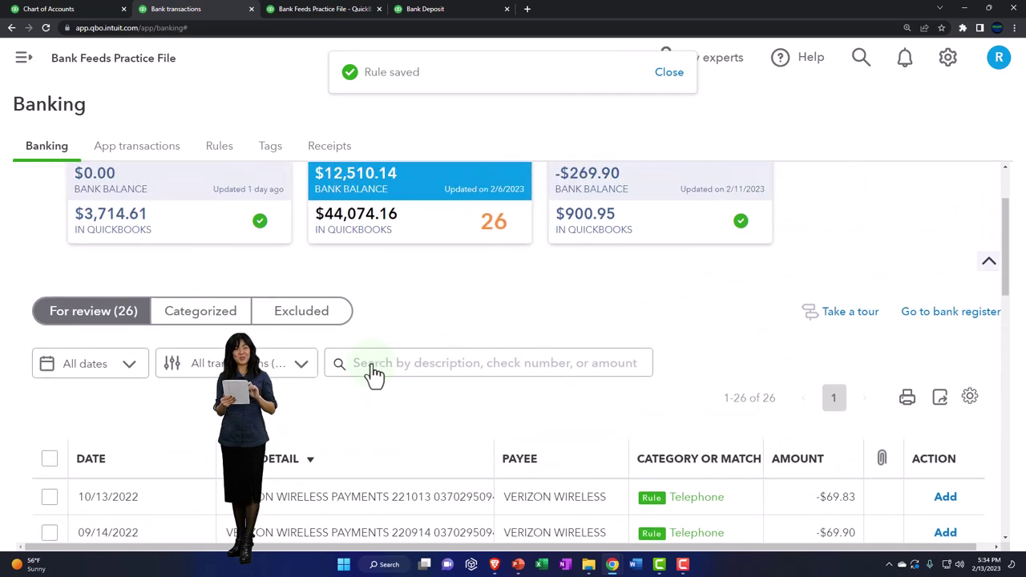
left_click(300, 364)
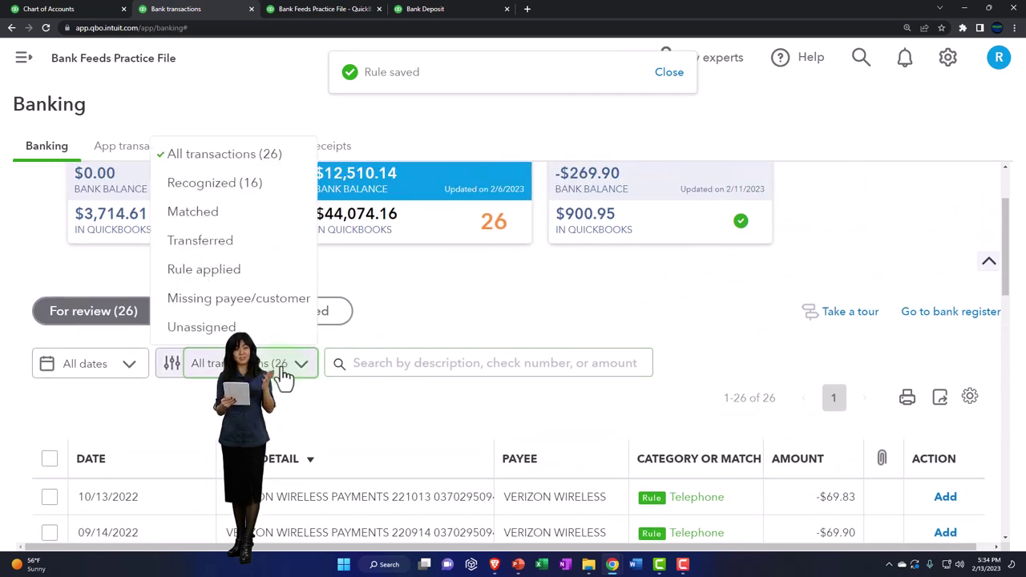
left_click(212, 184)
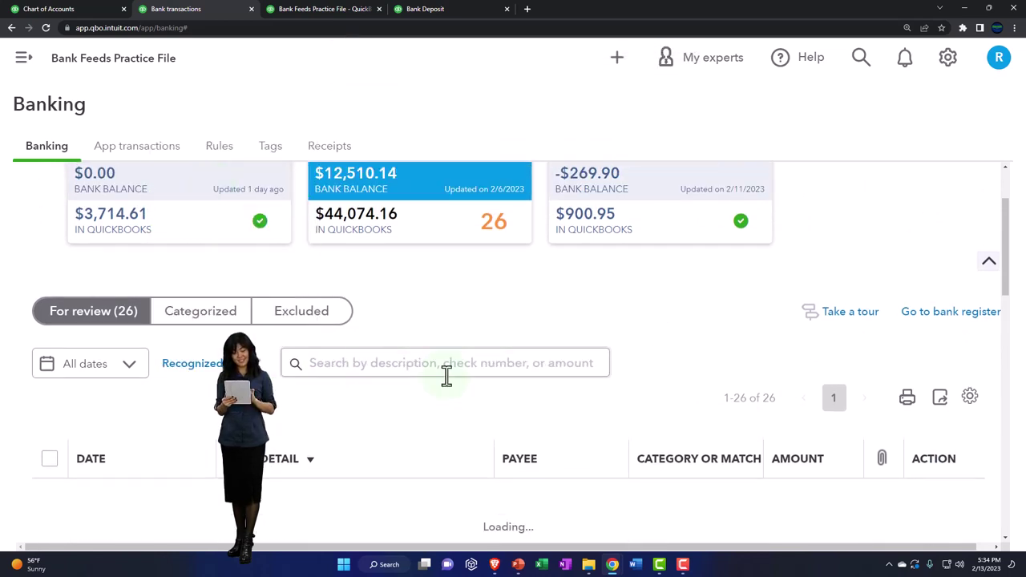
scroll(449, 384, "down", 2)
scroll(451, 391, "down", 4)
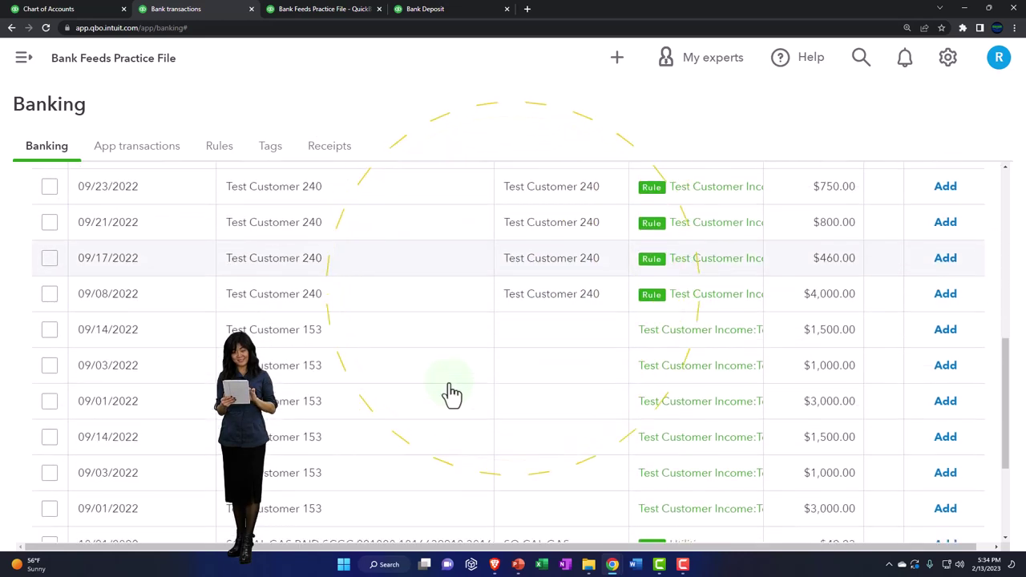
scroll(473, 411, "up", 3)
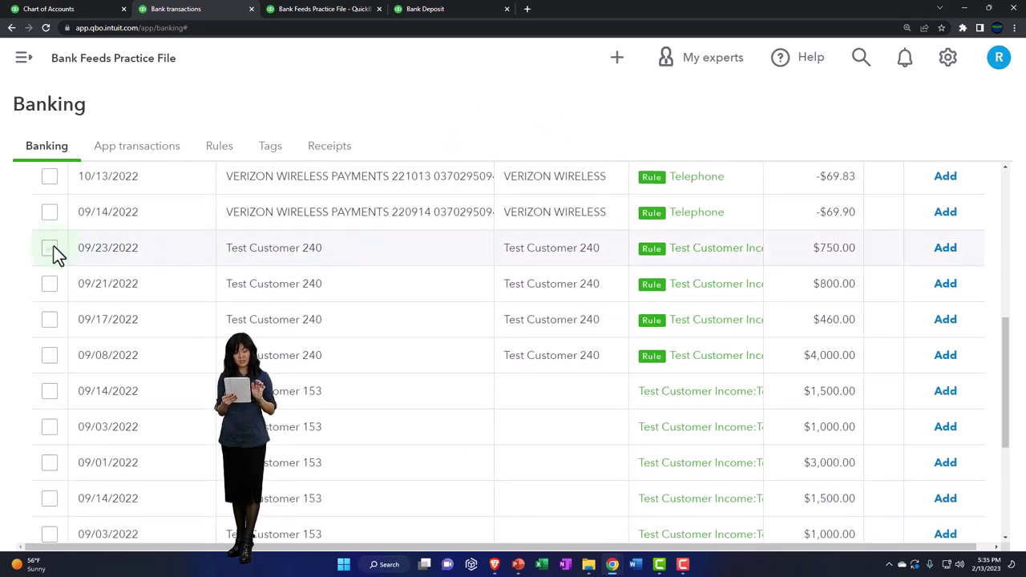
- Select the four Test Customer 240 deposits dated 09/08/2022 through 09/23/2022 and accept them together
left_click(51, 248)
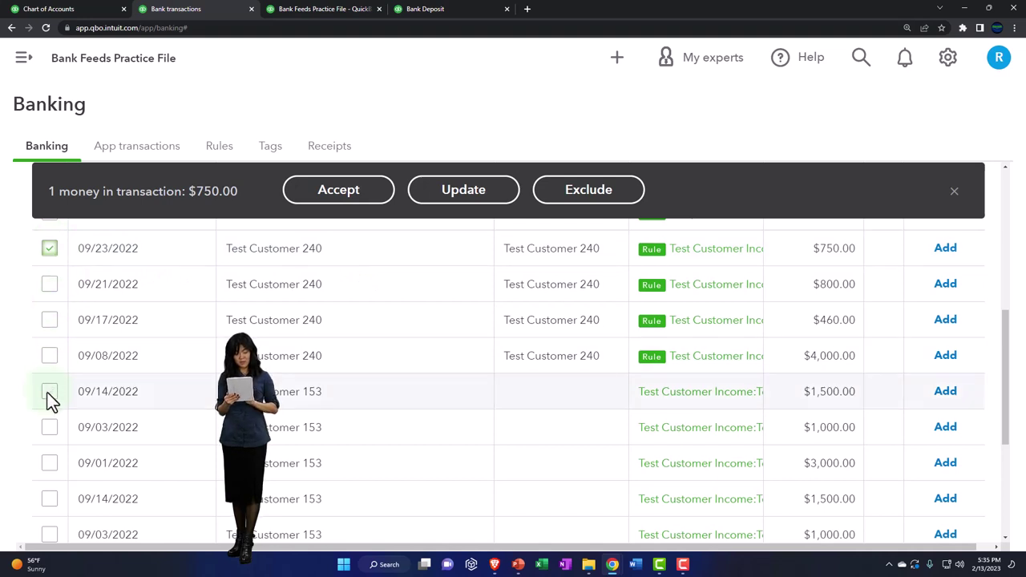
left_click(49, 356, "shift")
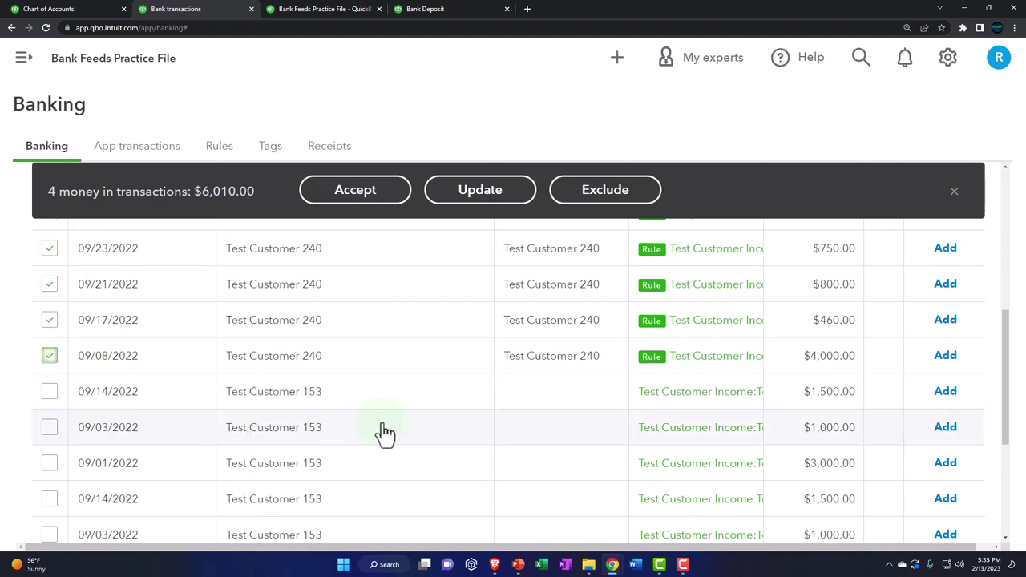
scroll(384, 432, "up", 1)
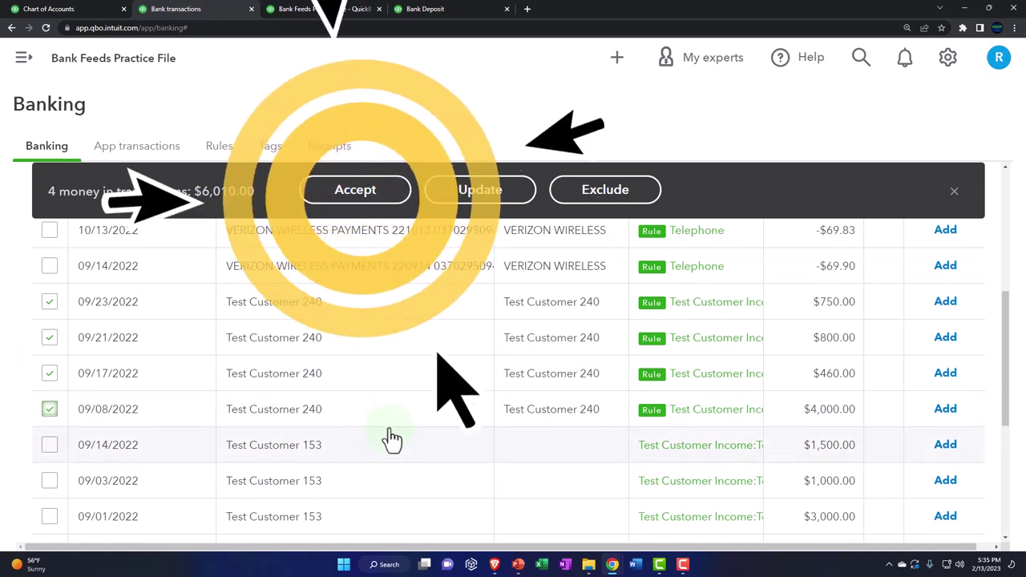
left_click(376, 199)
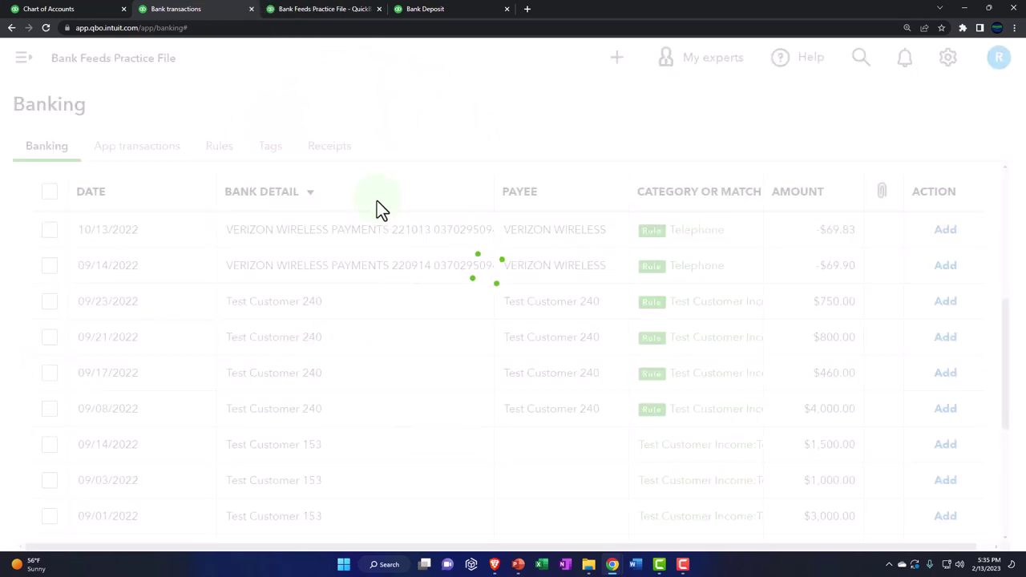
- Switch to the 2022 Balance Sheet report, rerun it and check the Checking 2412 balance
left_click(307, 18)
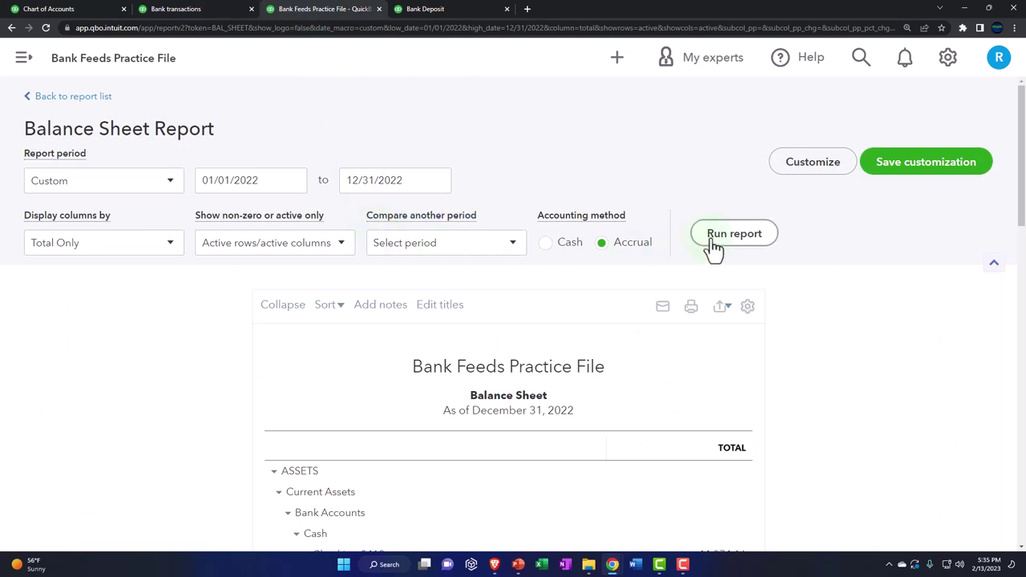
scroll(729, 296, "down", 3)
key("ctrl+plus")
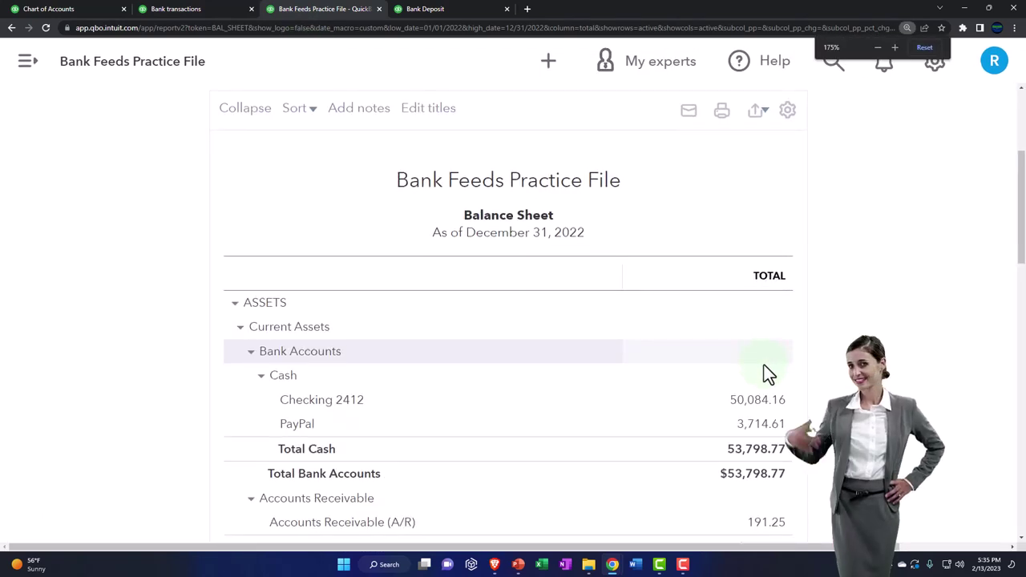
scroll(764, 367, "down", 1)
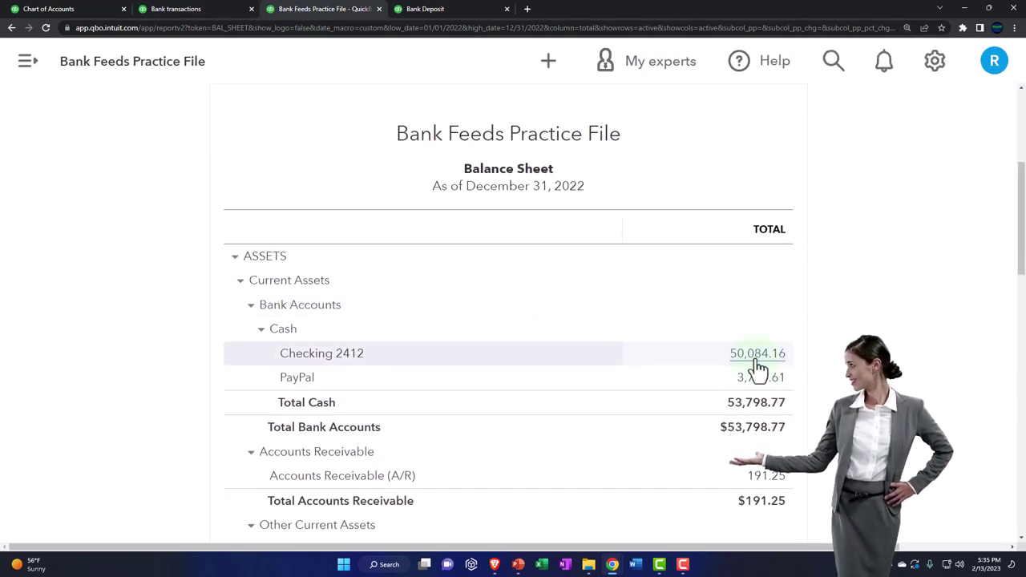
- Switch to the 2022 Profit and Loss report and check the Test Customer Income Location 1 amount
left_click(444, 8)
scroll(491, 273, "up", 4)
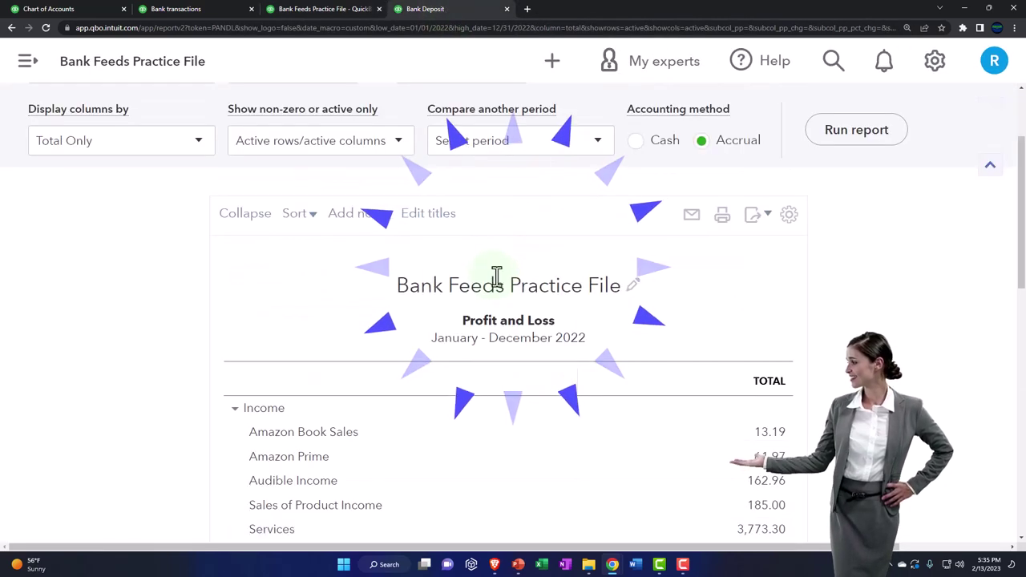
scroll(714, 352, "down", 2)
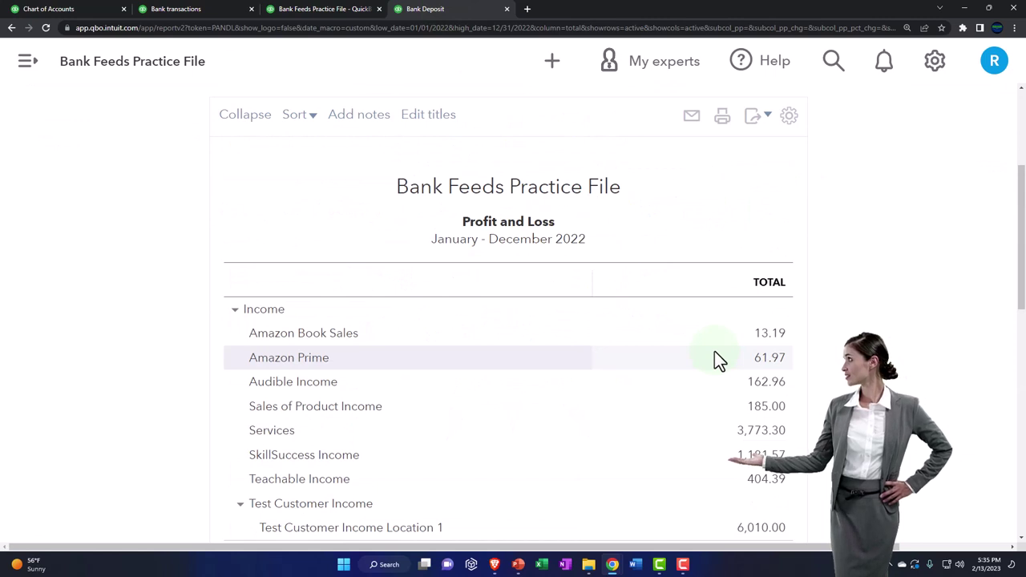
scroll(714, 351, "down", 3)
key("ctrl+plus")
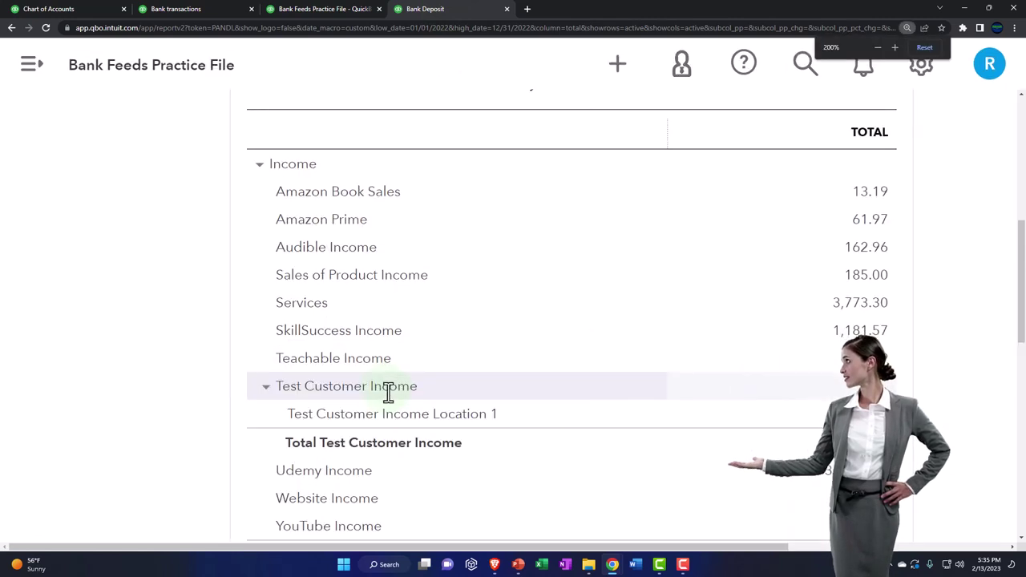
scroll(352, 353, "down", 1)
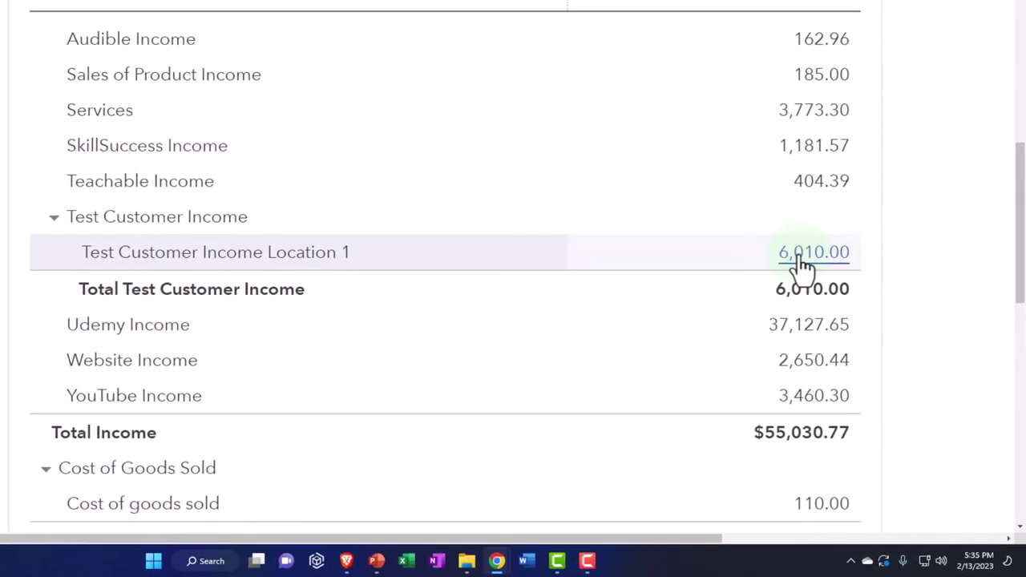
left_click(800, 265)
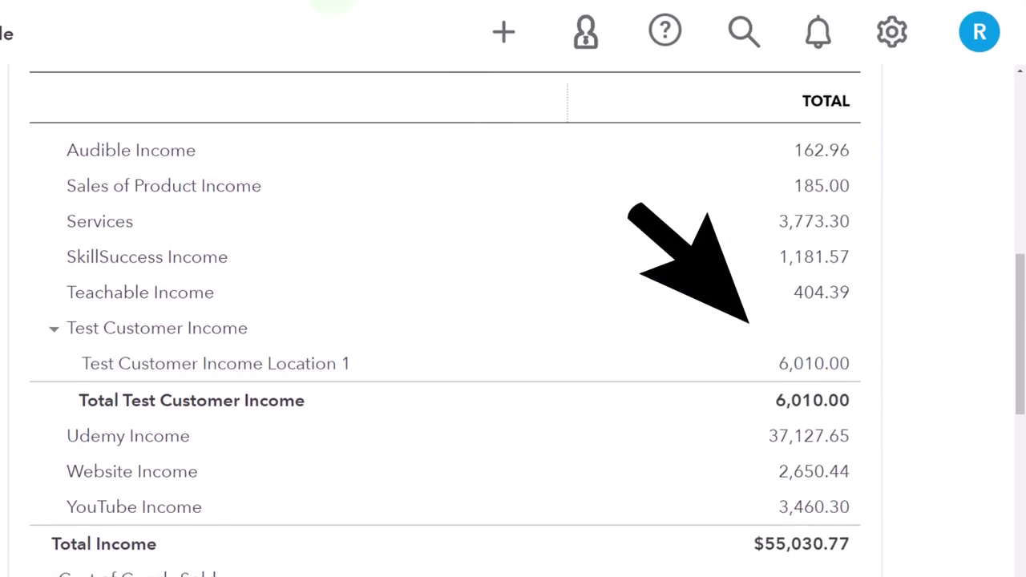
- Duplicate the Profit and Loss browser tab and open the reports list in the copy
right_click(309, 0)
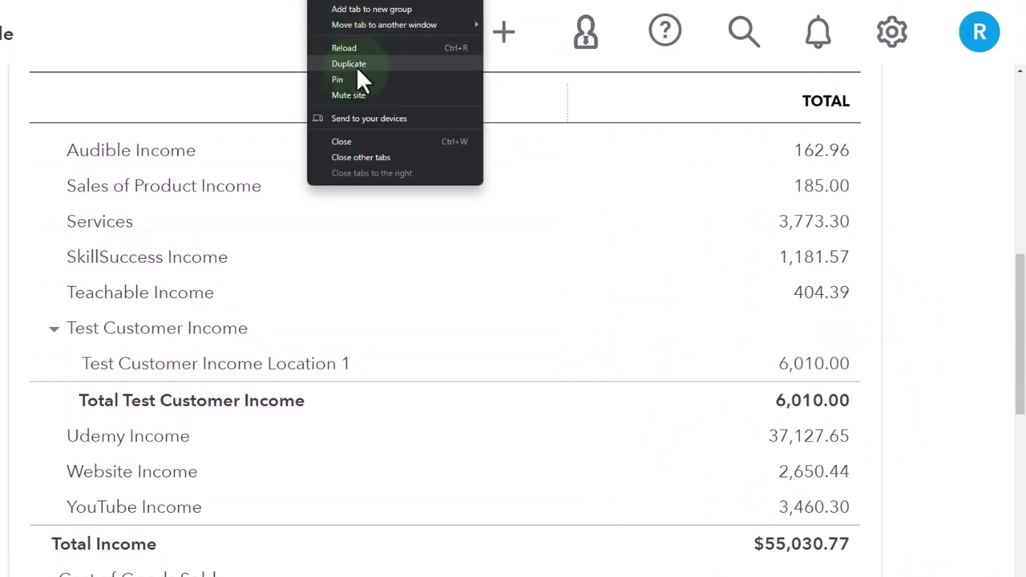
left_click(382, 64)
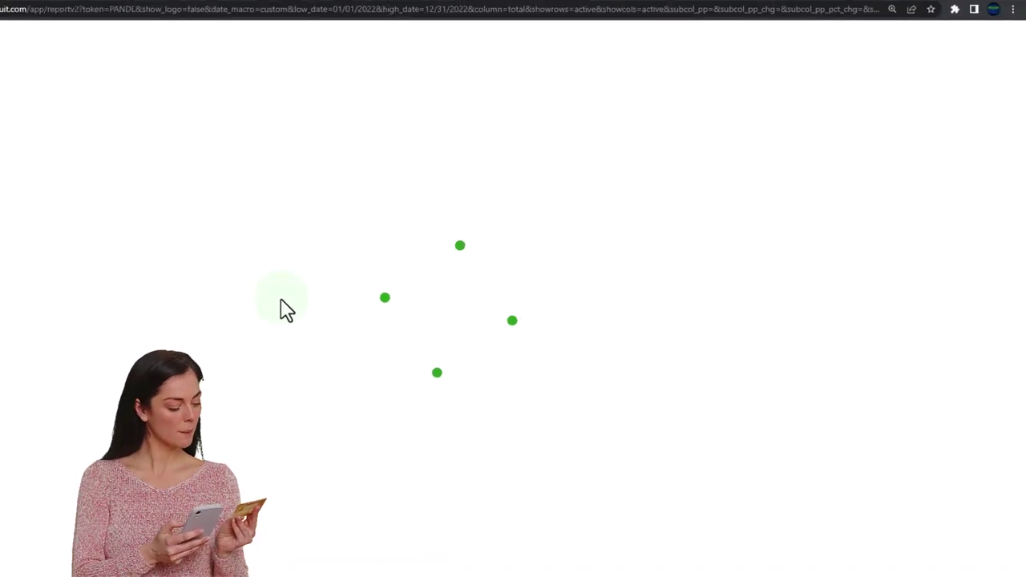
key("ctrl+minus")
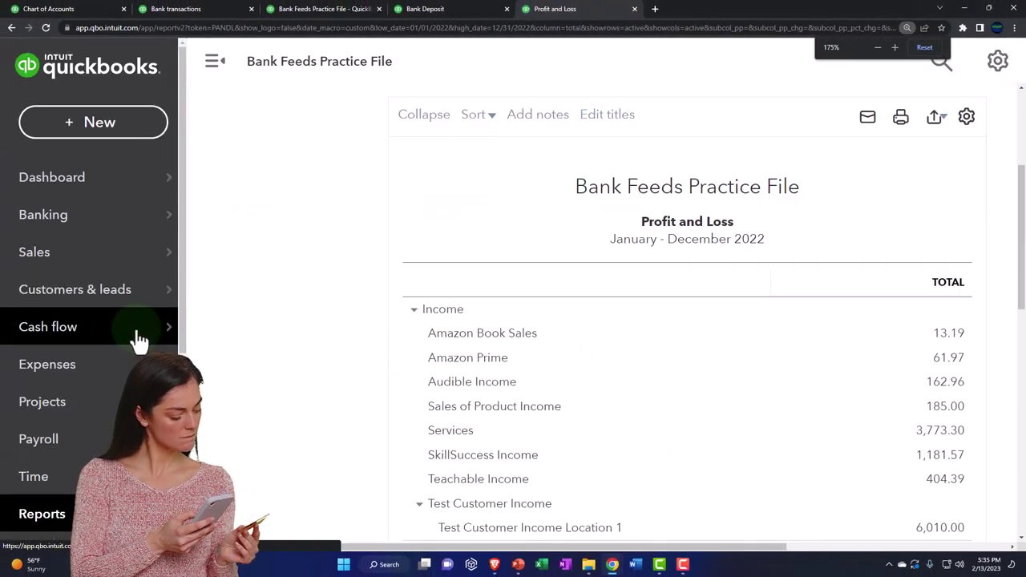
scroll(138, 340, "down", 1)
left_click(50, 465)
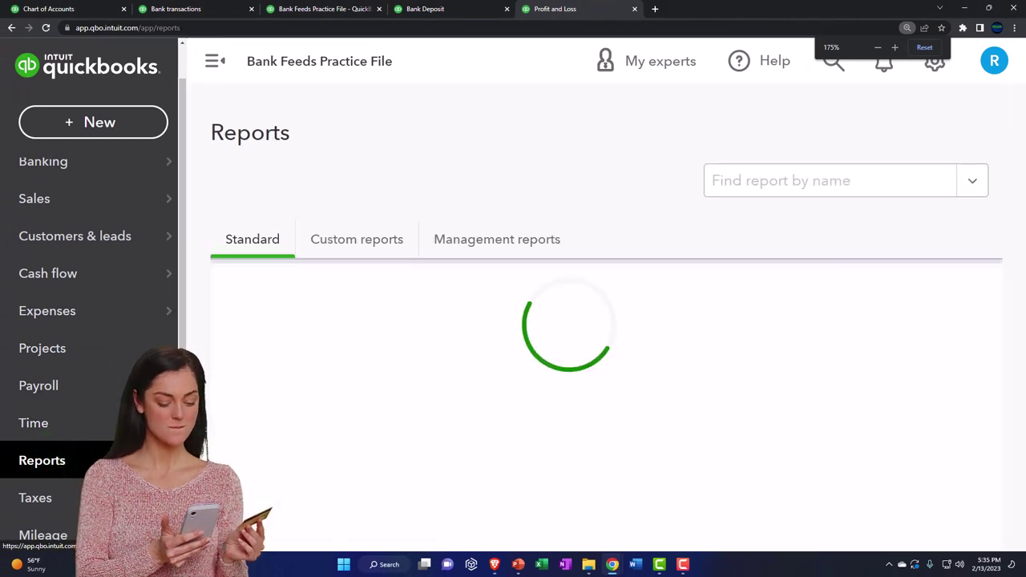
- Search the reports for "profit" and open the Profit and Loss by Class report
left_click(758, 191)
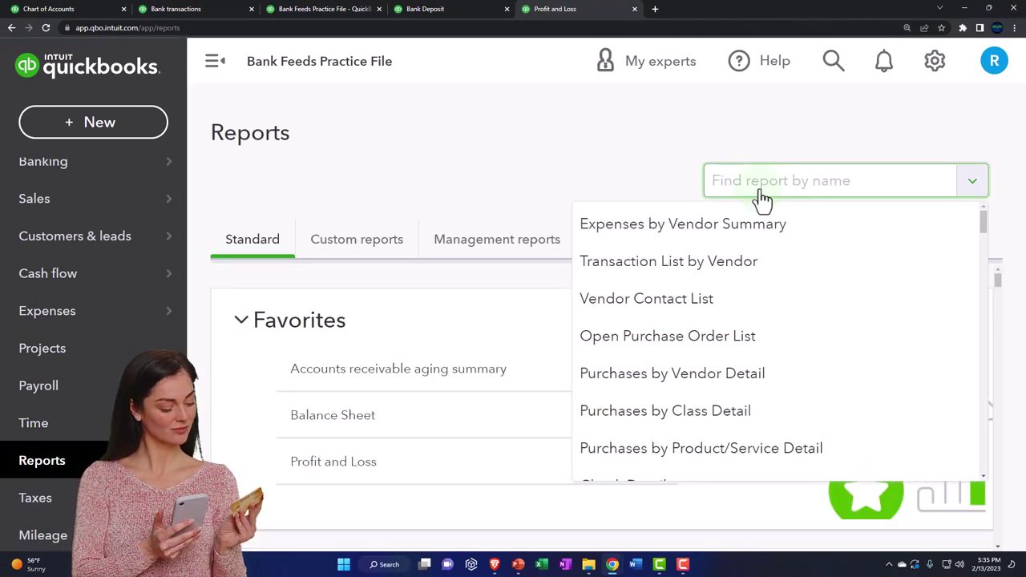
type("profit")
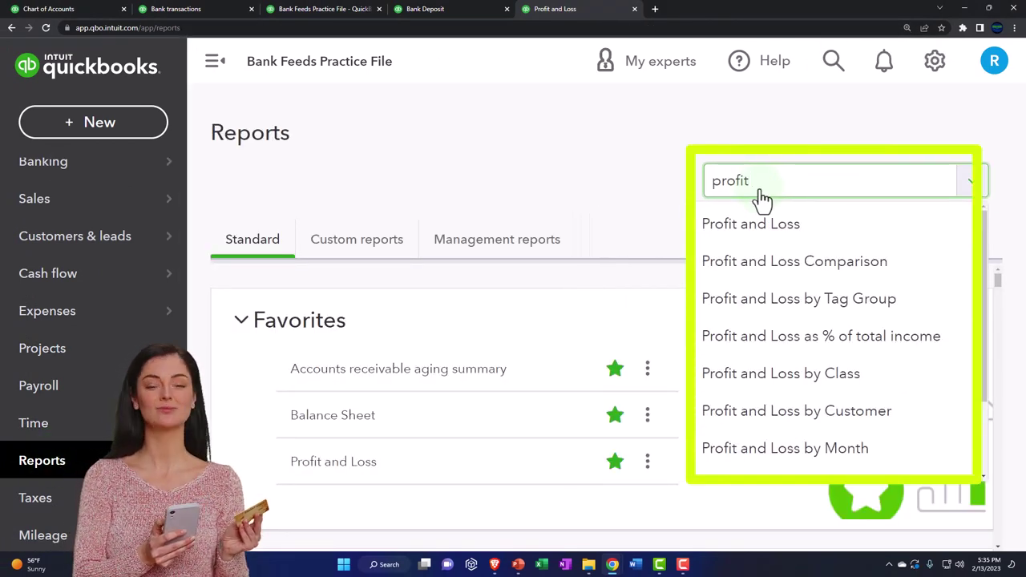
key("Down")
key("Down")
key("Down")
key("Down")
key("Down")
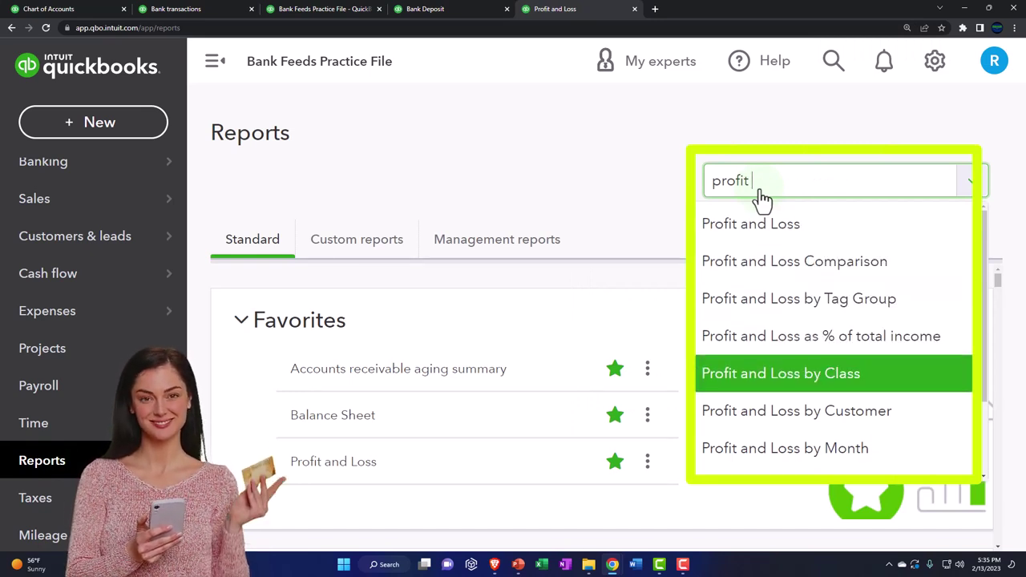
left_click(872, 386)
scroll(318, 143, "down", 2)
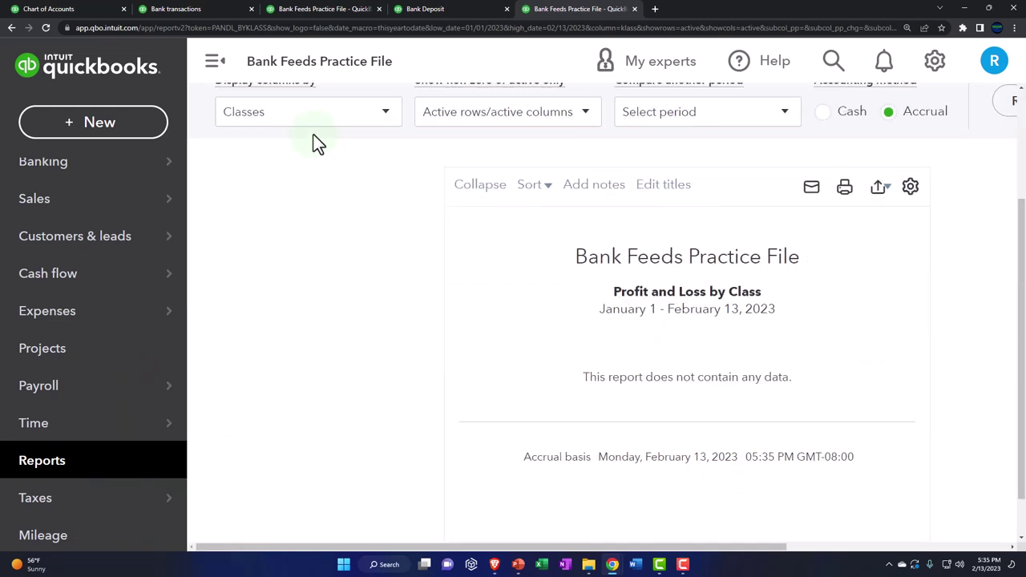
- Collapse the navigation sidebar and review the column display options of the Profit and Loss by Class report
left_click(214, 63)
scroll(177, 247, "up", 2)
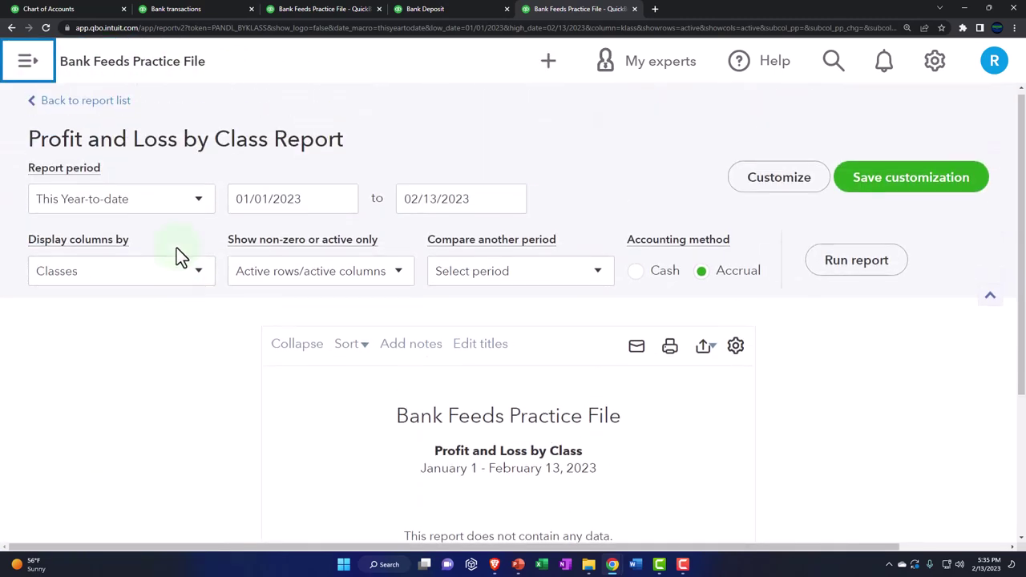
left_click(201, 282)
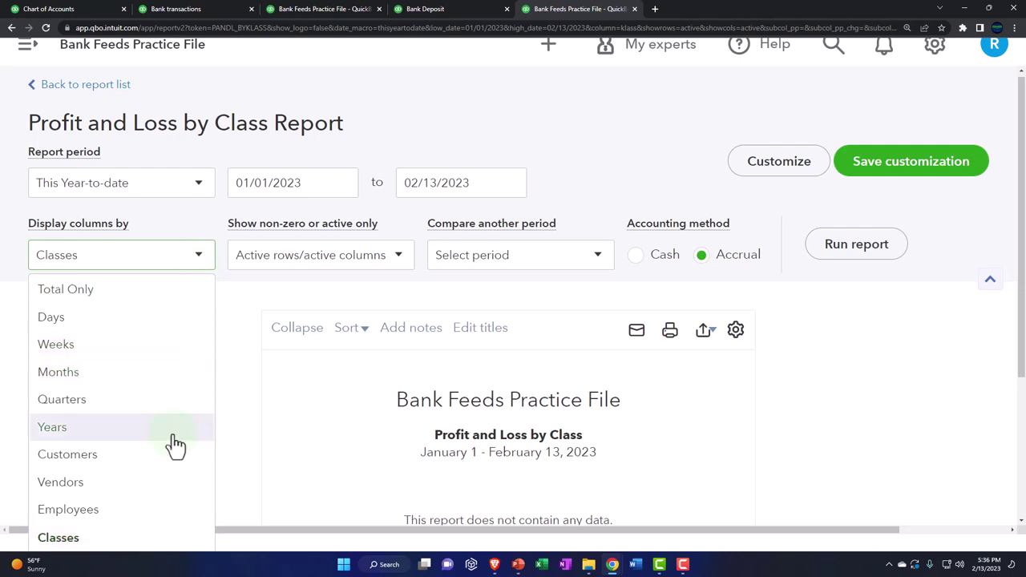
left_click(246, 441)
- Return to the regular Profit and Loss report and look through its column display options without changing them
left_click(437, 9)
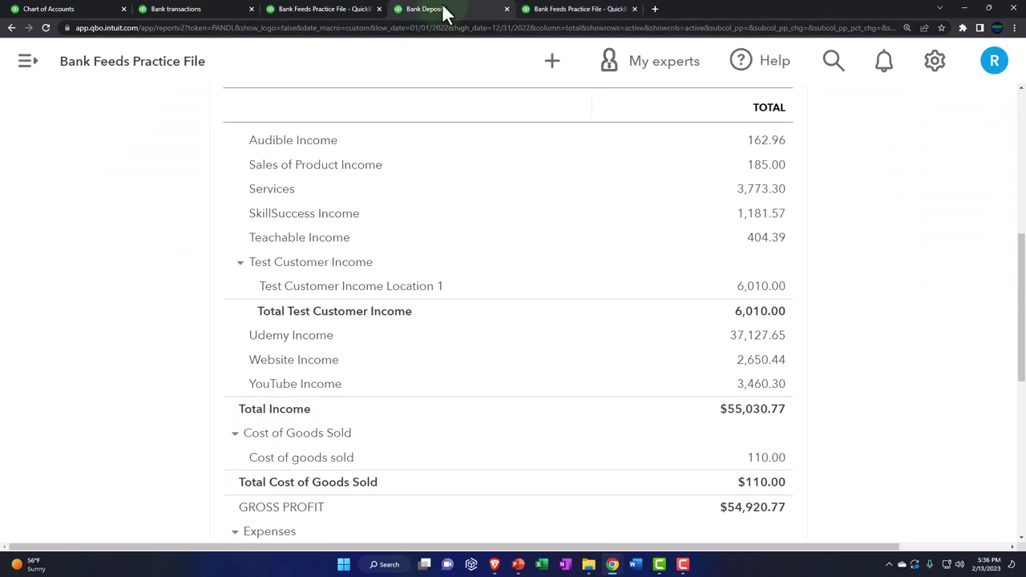
scroll(241, 256, "up", 4)
scroll(217, 265, "up", 2)
left_click(200, 215)
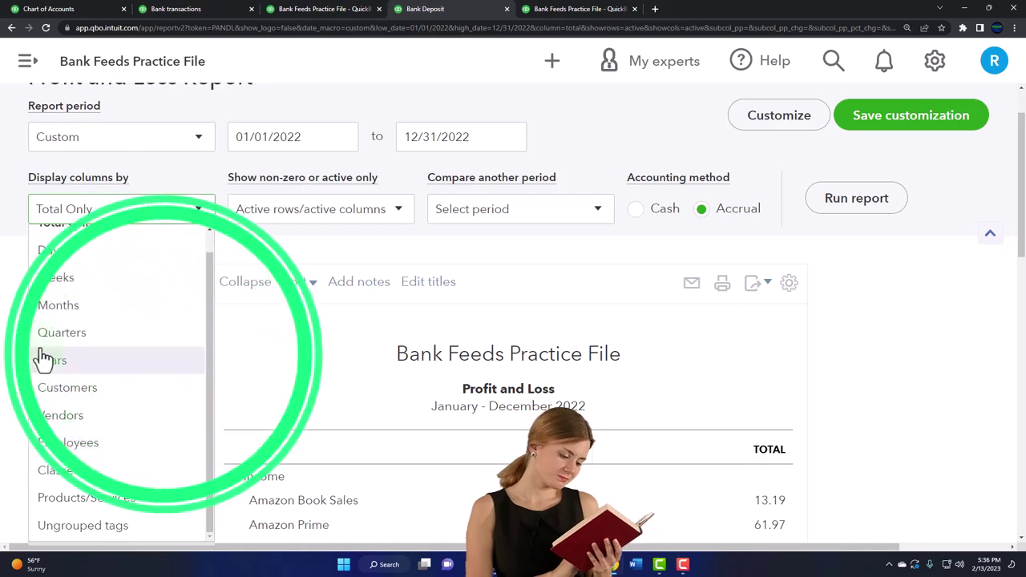
left_click(14, 321)
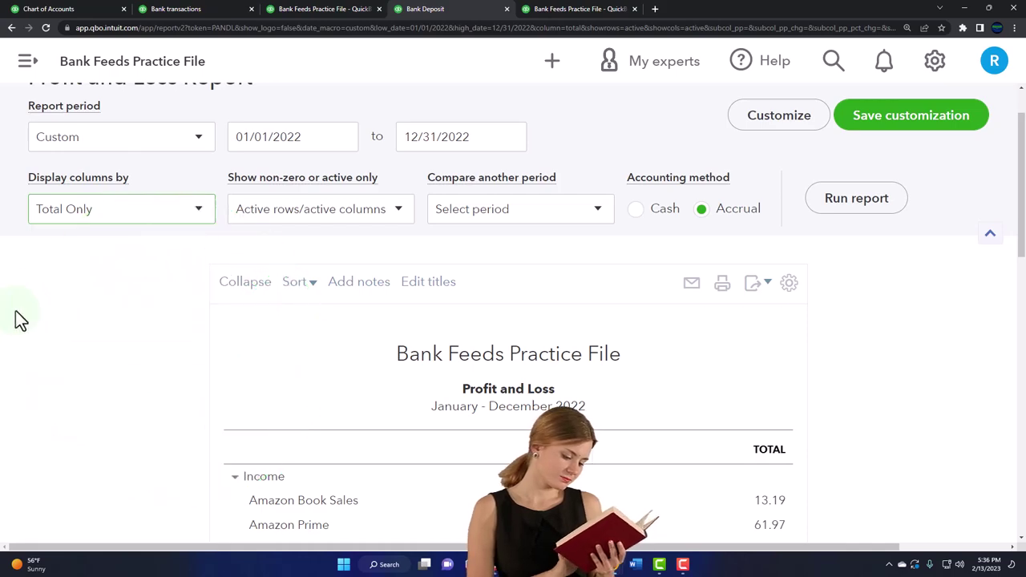
- Set the Profit and Loss by Class report period to 01/01/2022 through 12/31/2022 and run the report
left_click(596, 11)
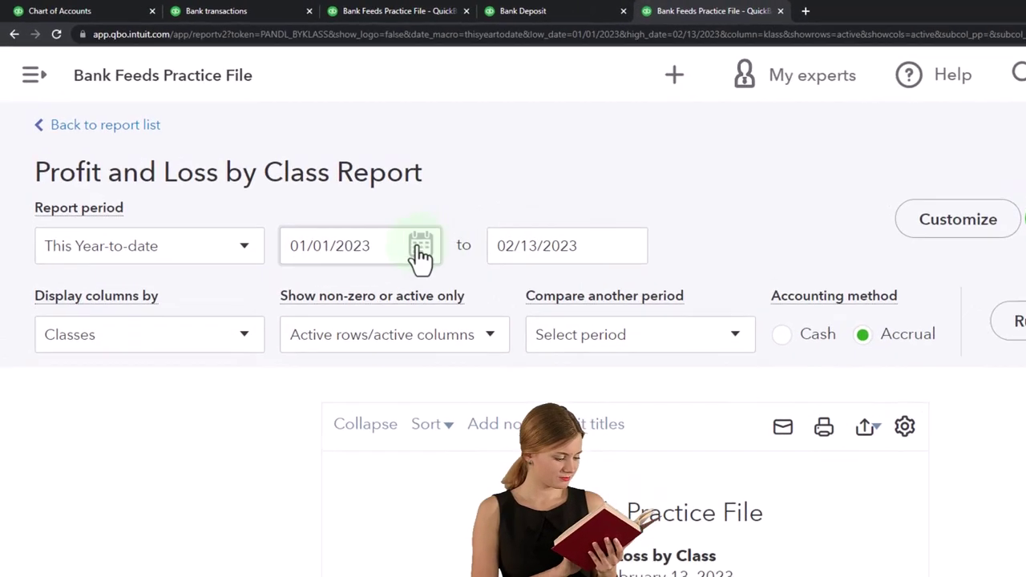
left_click(273, 200)
type("010122")
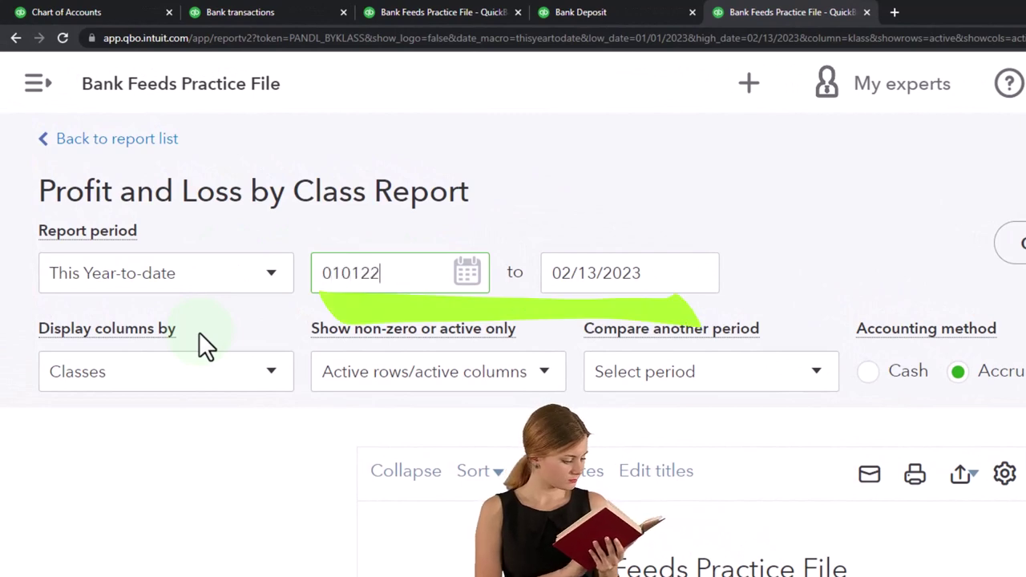
key("Tab")
type("12/31/202")
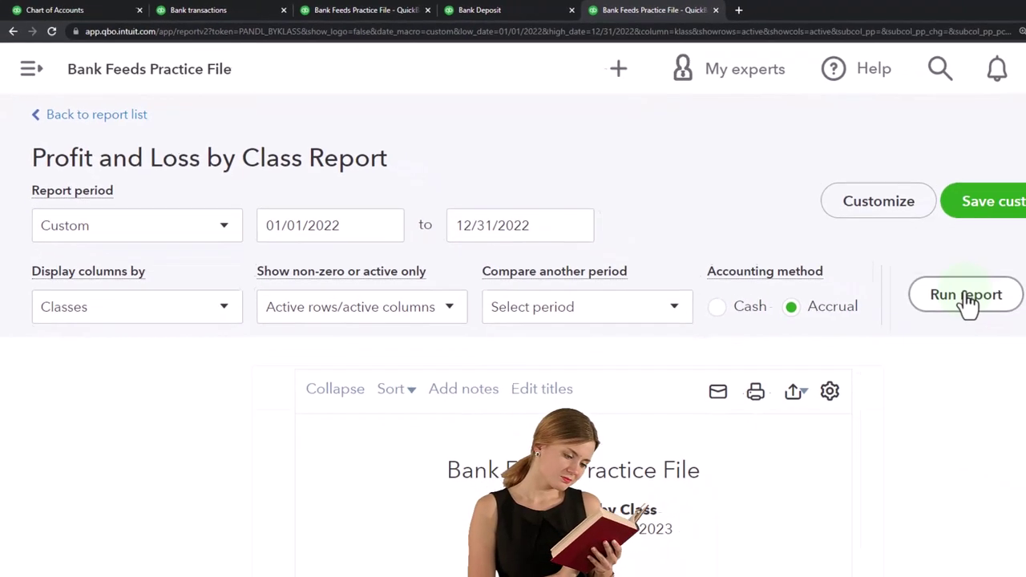
left_click(965, 295)
- Examine the Location 1 and Not Specified columns for the income accounts in the Profit and Loss by Class report
scroll(892, 289, "down", 5)
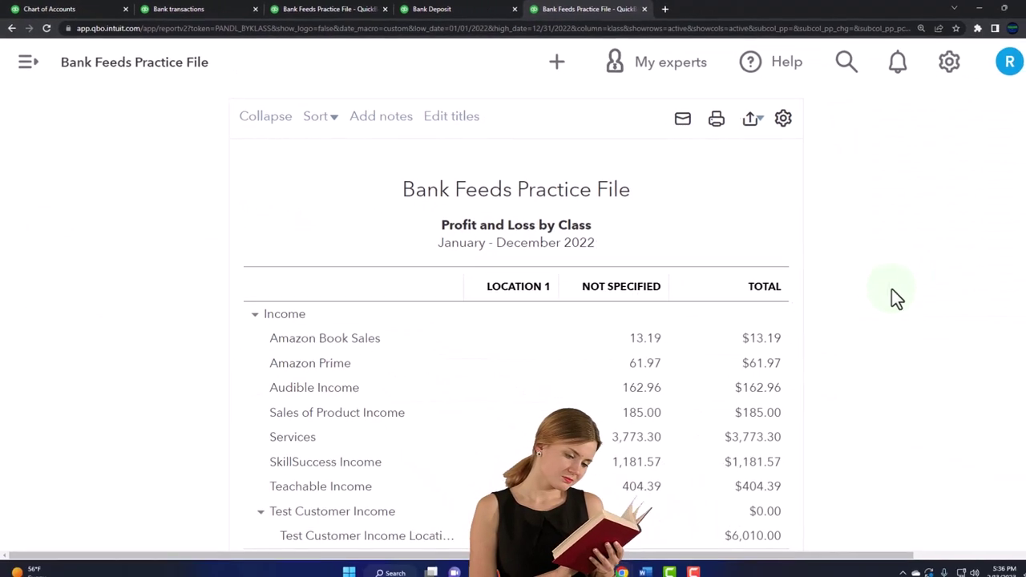
key("ctrl+plus")
scroll(878, 285, "down", 2)
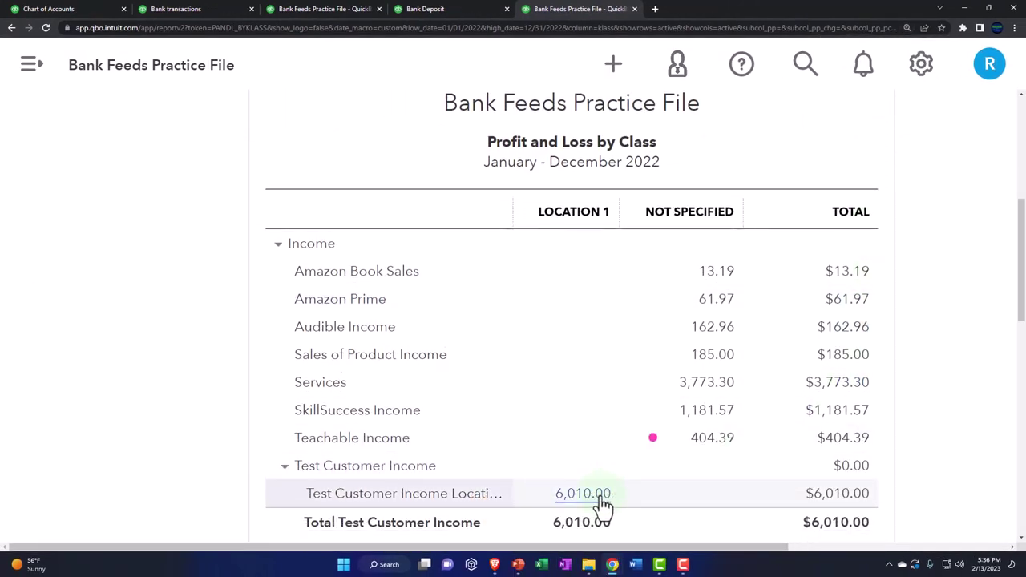
left_click_drag(652, 438, 786, 400)
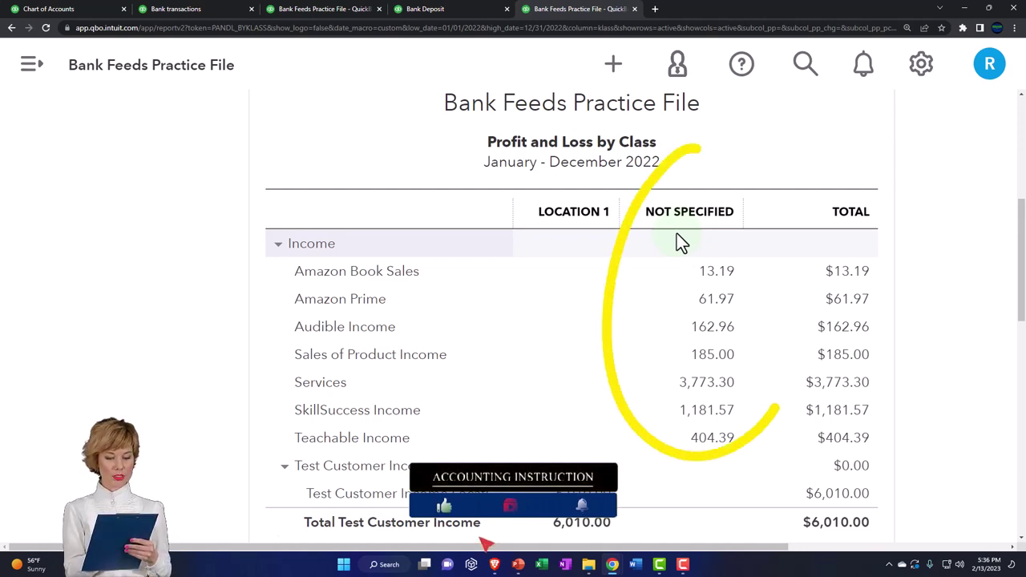
- Drill into the Not Specified Amazon Book Sales amount, open its 10/31/2022 deposit and check the line's class field
left_click(720, 274)
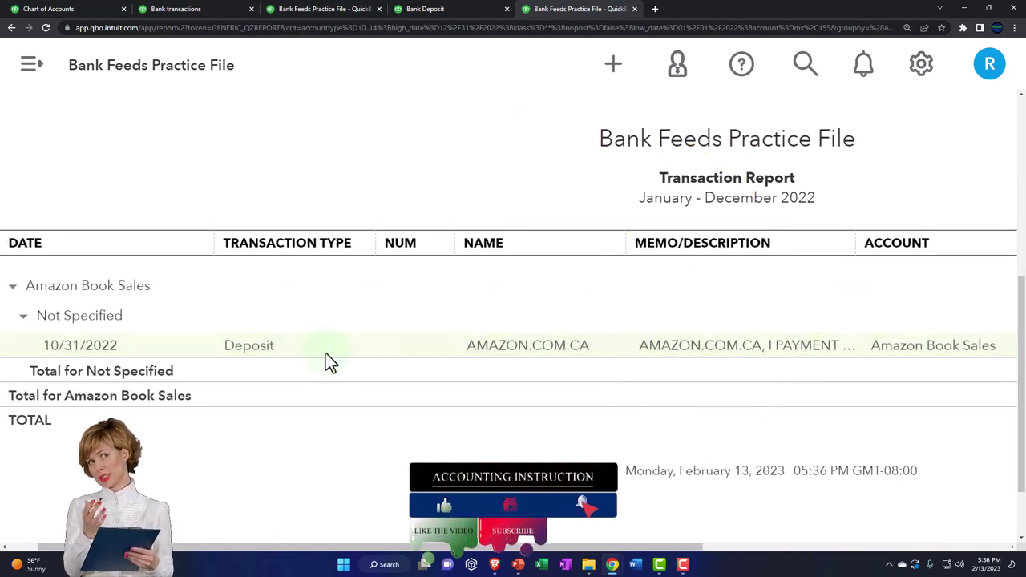
left_click(258, 353)
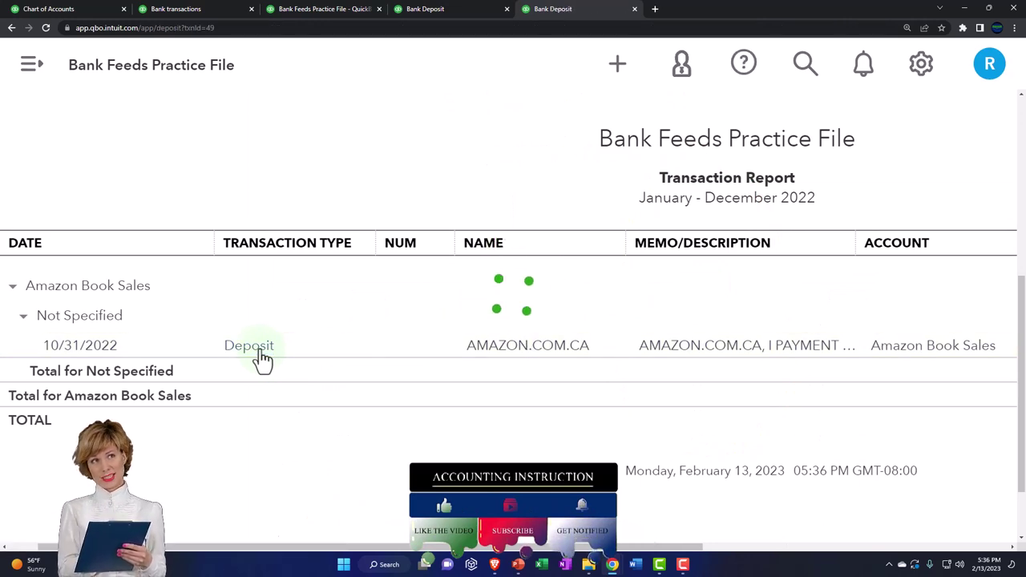
key("ctrl+minus")
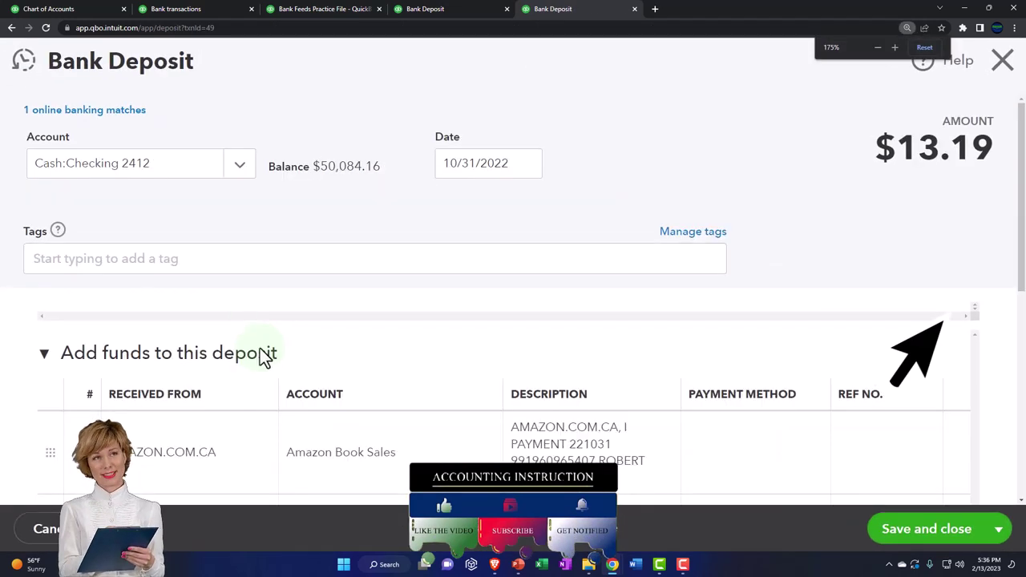
key("ctrl+minus")
key("ctrl+minus")
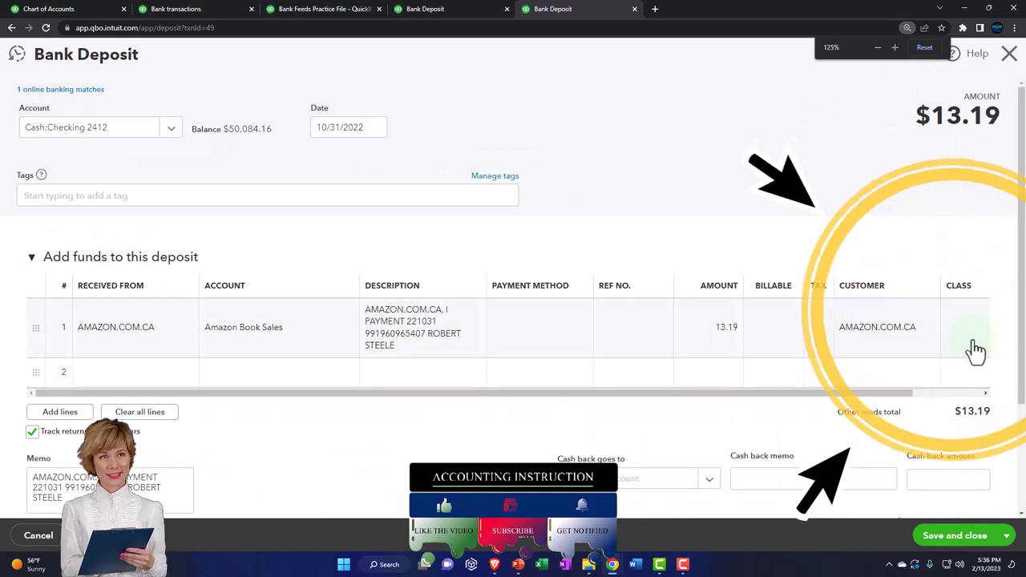
- Close the deposit, return to the Profit and Loss by Class report and examine the Location 1 and Not Specified columns
left_click(1008, 54)
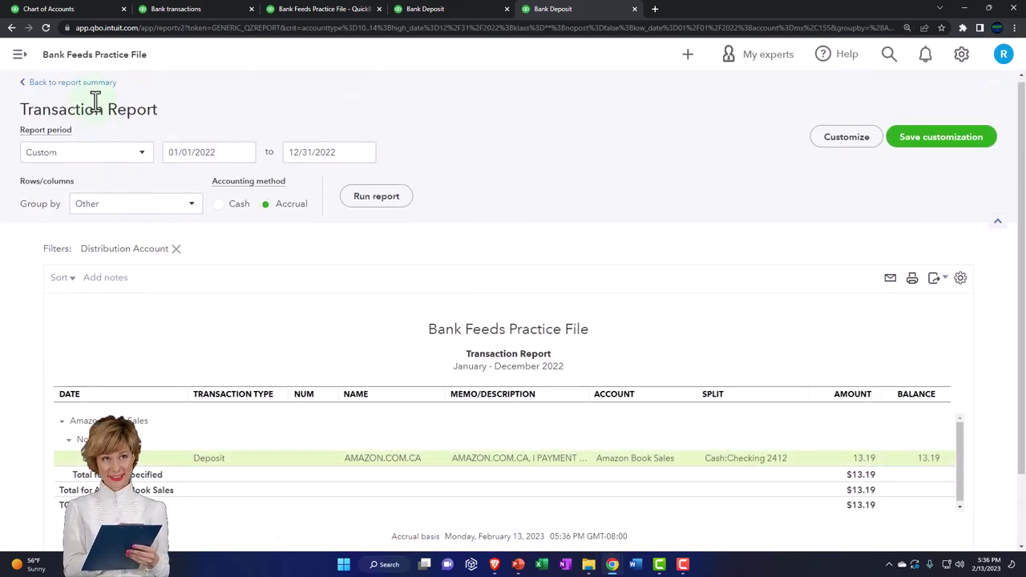
left_click(81, 83)
scroll(304, 261, "down", 3)
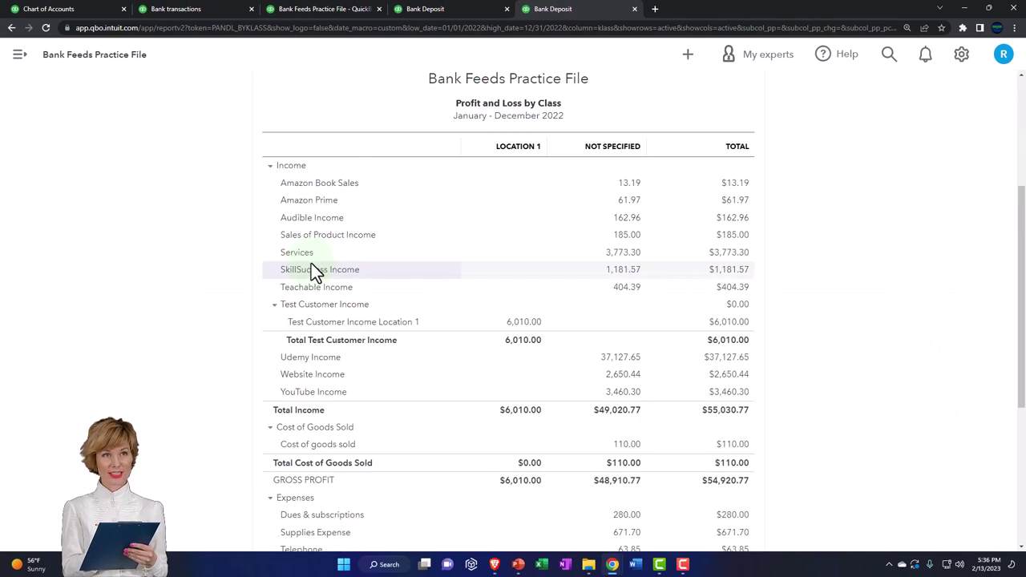
key("ctrl+plus")
key("ctrl+plus")
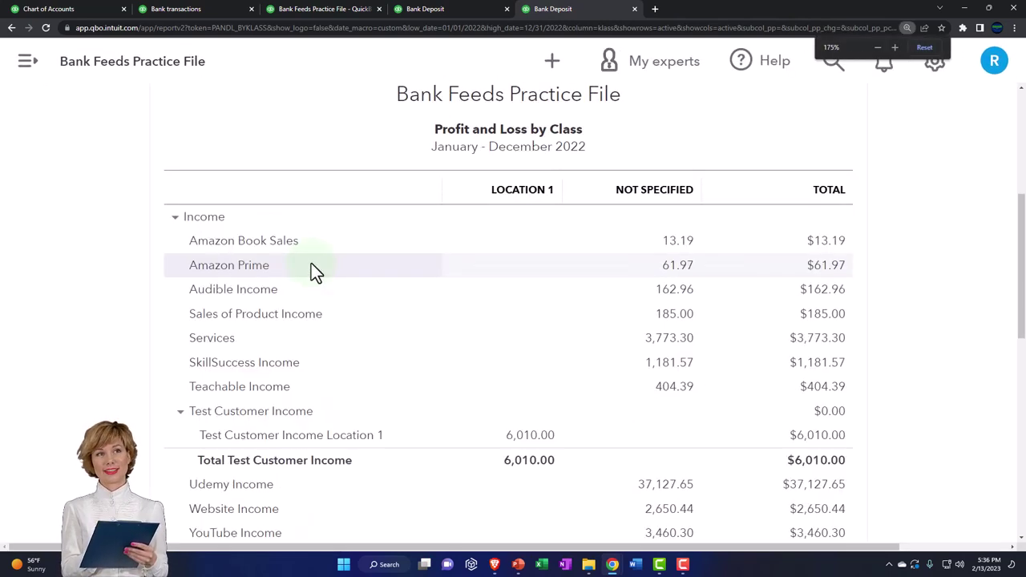
left_click_drag(473, 224, 704, 228)
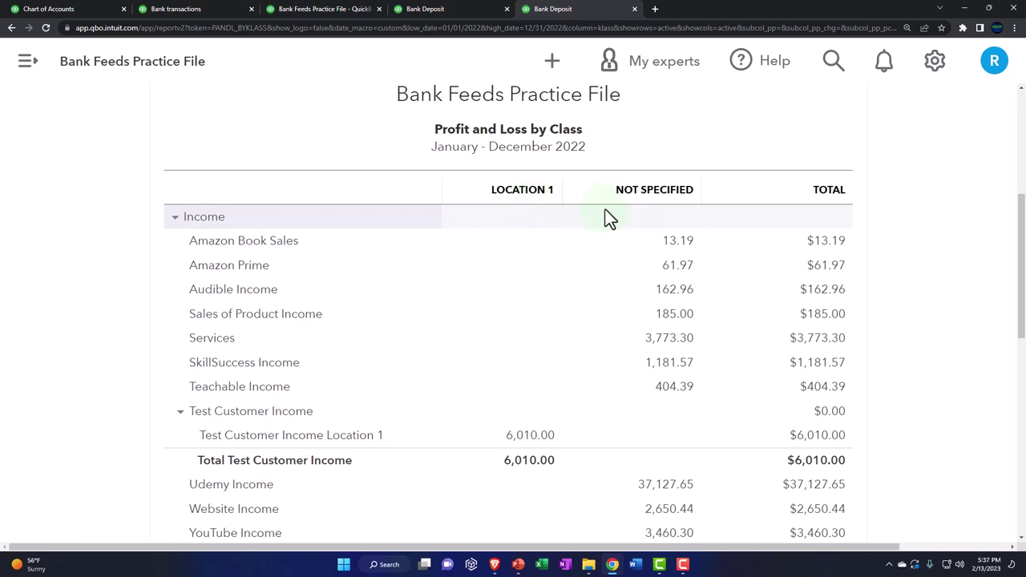
left_click(635, 206)
- Compare the income accounts in the regular Profit and Loss report with those in the Profit and Loss by Class report
left_click(445, 10)
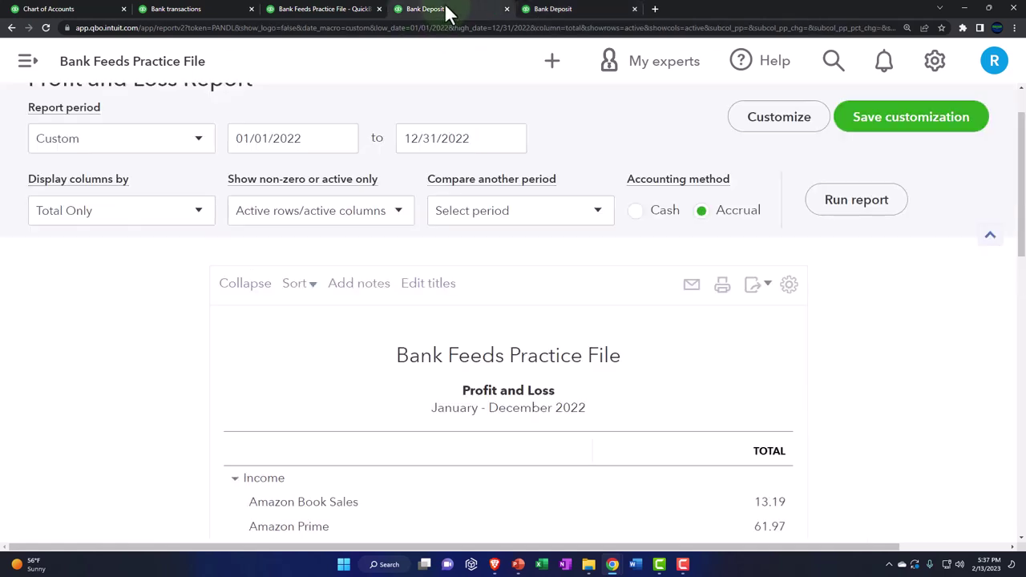
scroll(494, 334, "down", 3)
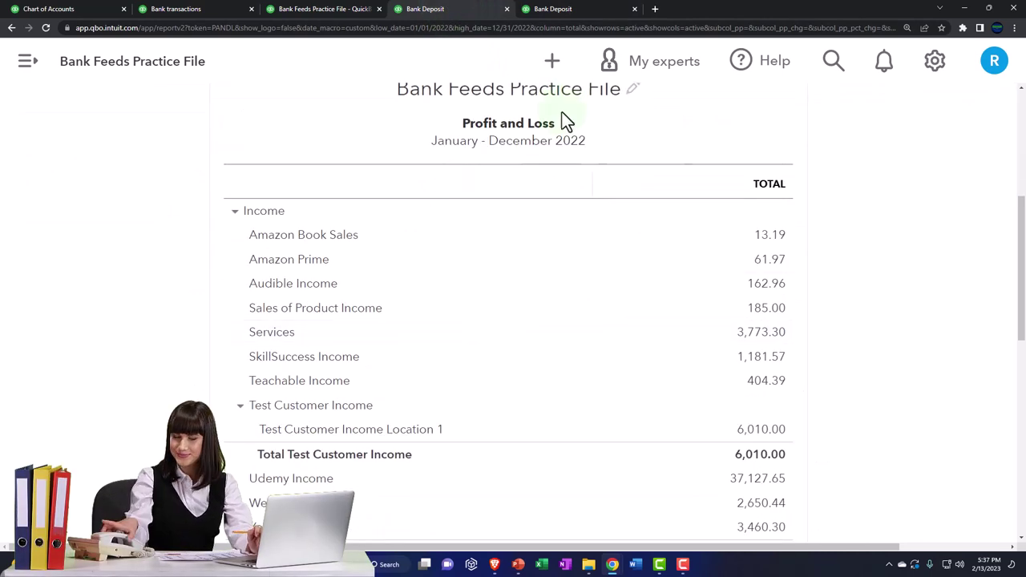
left_click(559, 12)
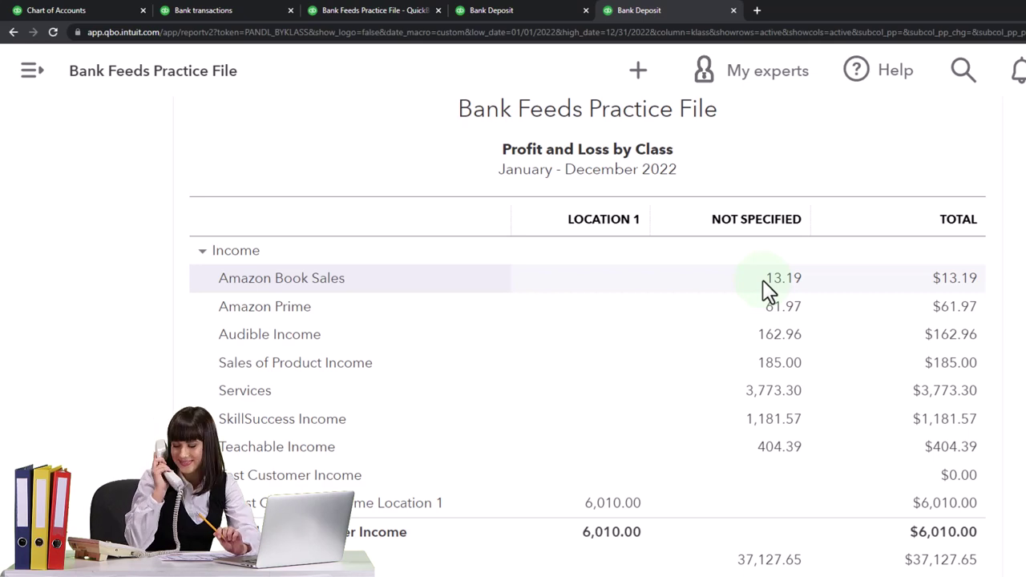
- Open the 09/14/2022 Test Customer 153 bank transaction and assign Test Customer 153 as its customer
left_click(222, 14)
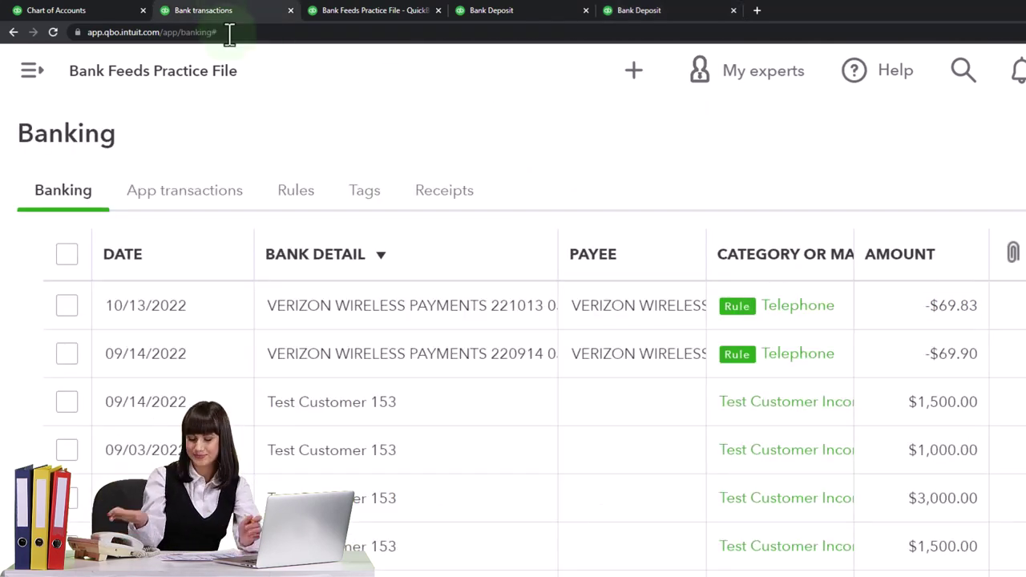
left_click(359, 420)
scroll(355, 423, "down", 4)
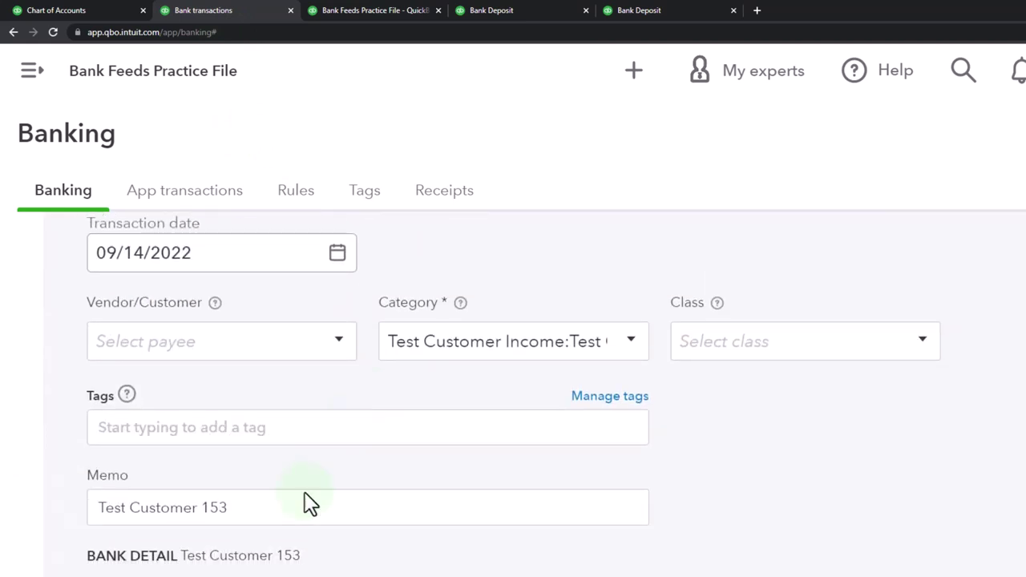
left_click(280, 513)
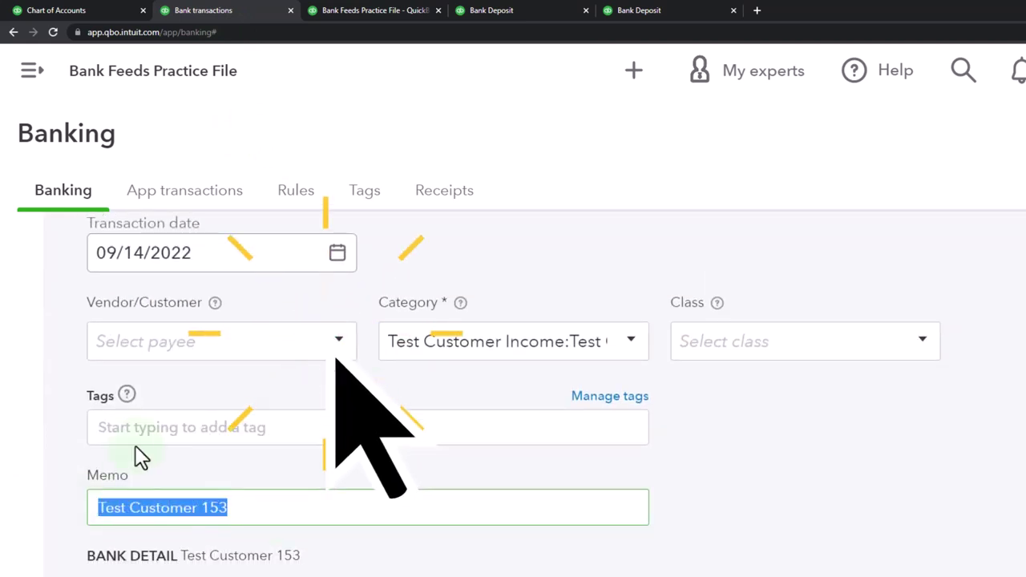
left_click(138, 340)
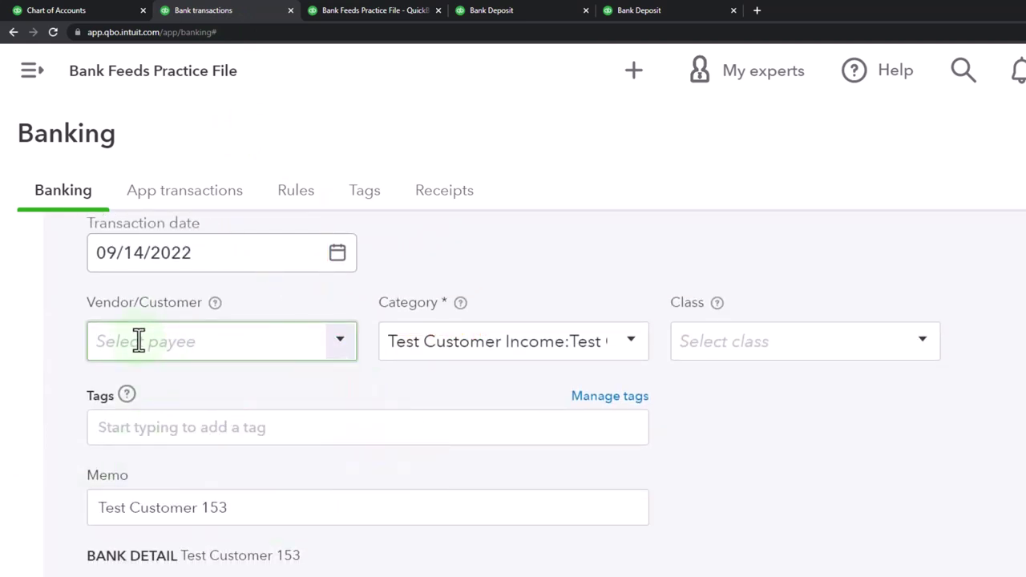
type("Test Customer 153")
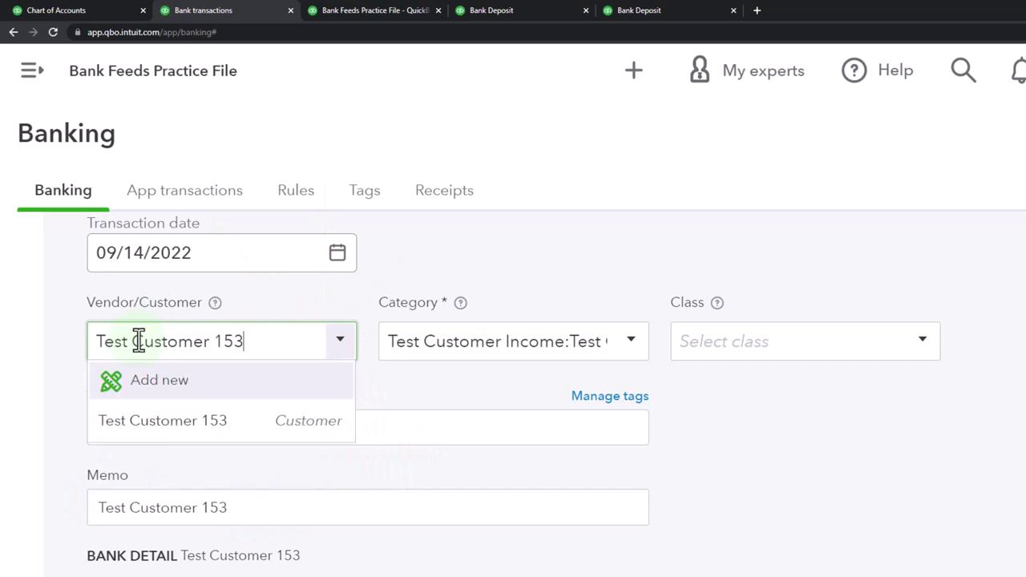
left_click(165, 431)
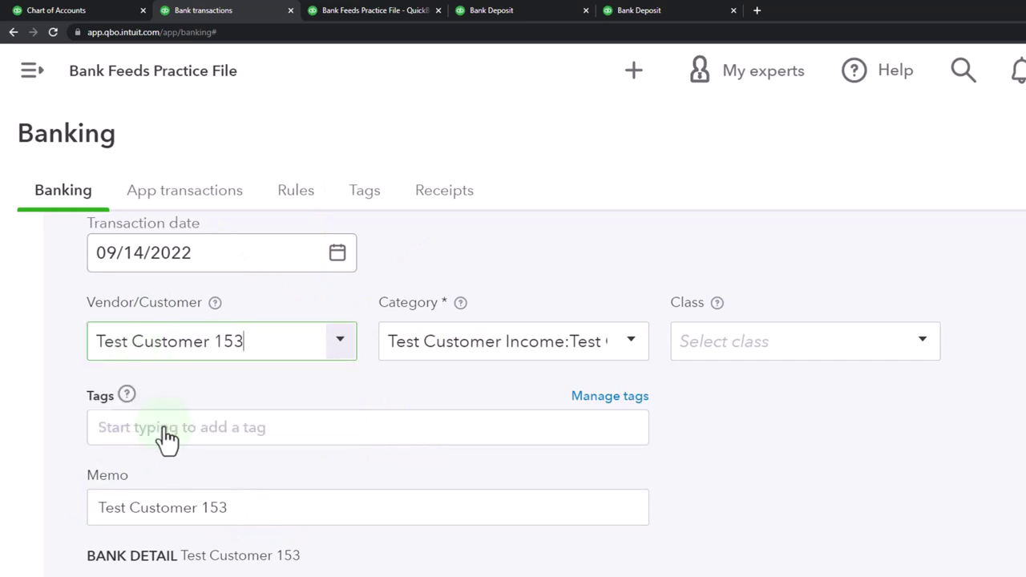
- Keep the transaction's income category and set its class to Location 2
key("Tab")
key("Tab")
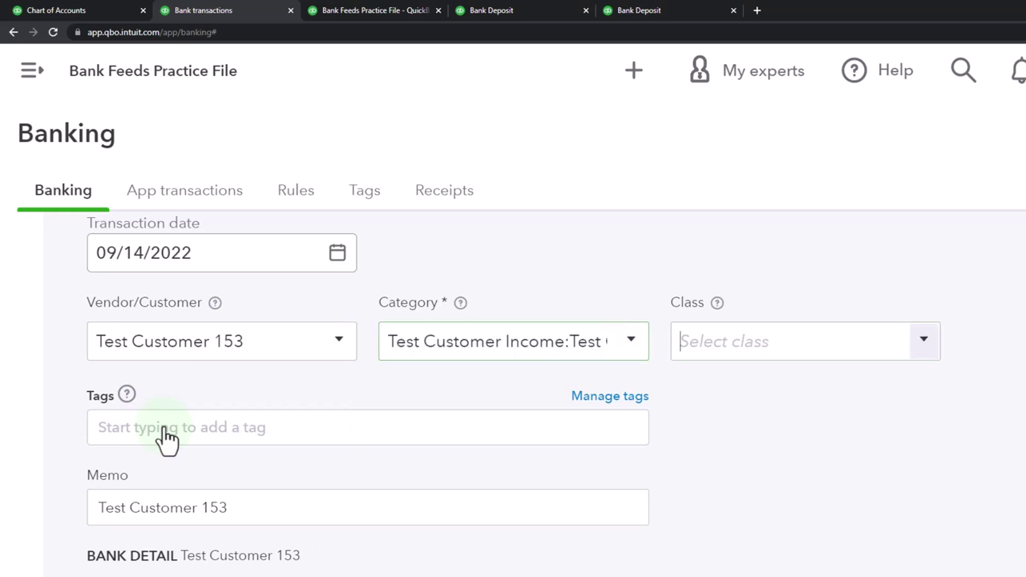
left_click(922, 343)
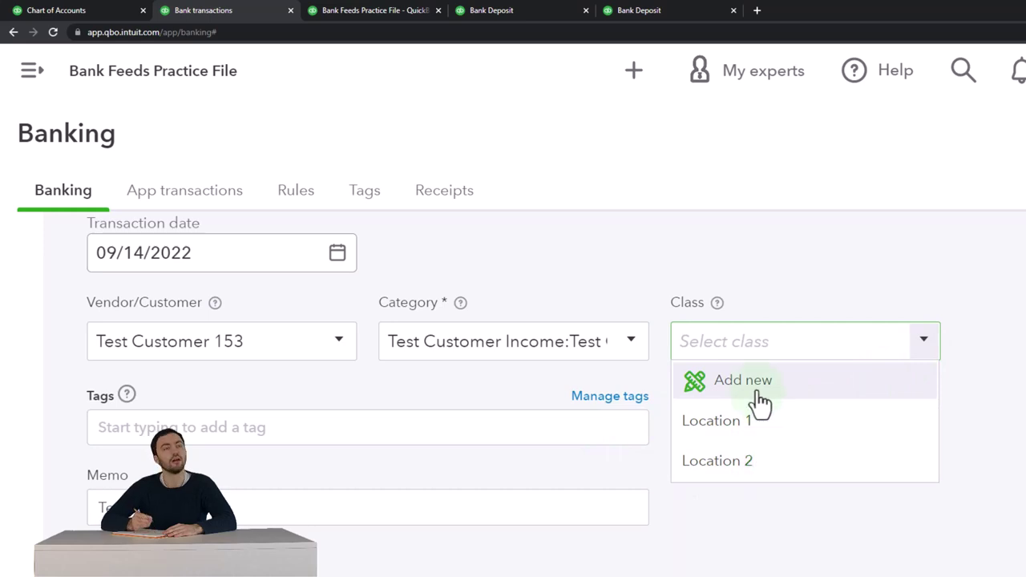
left_click(754, 469)
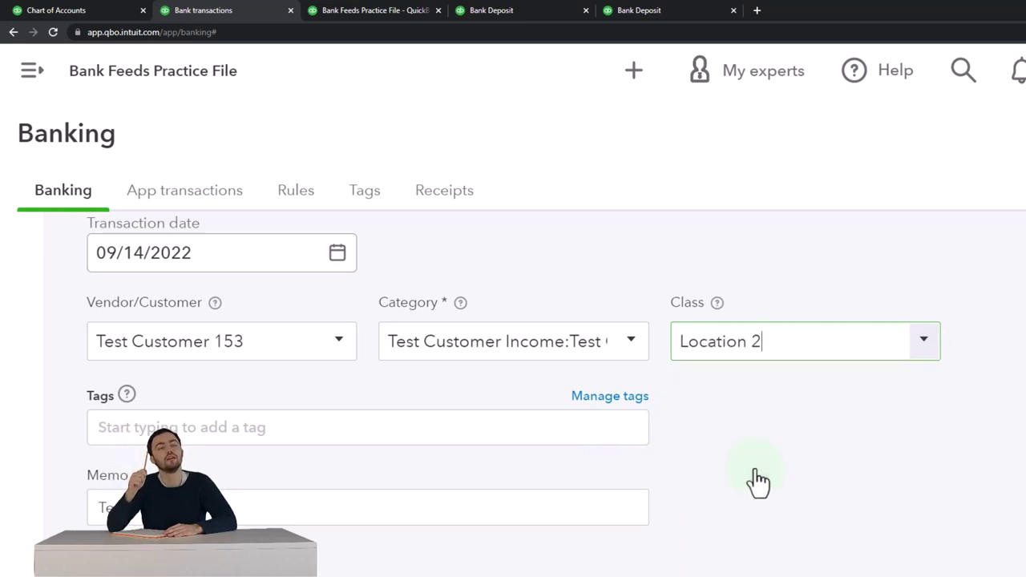
- Start a money-in rule named Test Customer 153 from this transaction, matching descriptions that contain Test Customer
scroll(754, 468, "down", 1)
key("ctrl+minus")
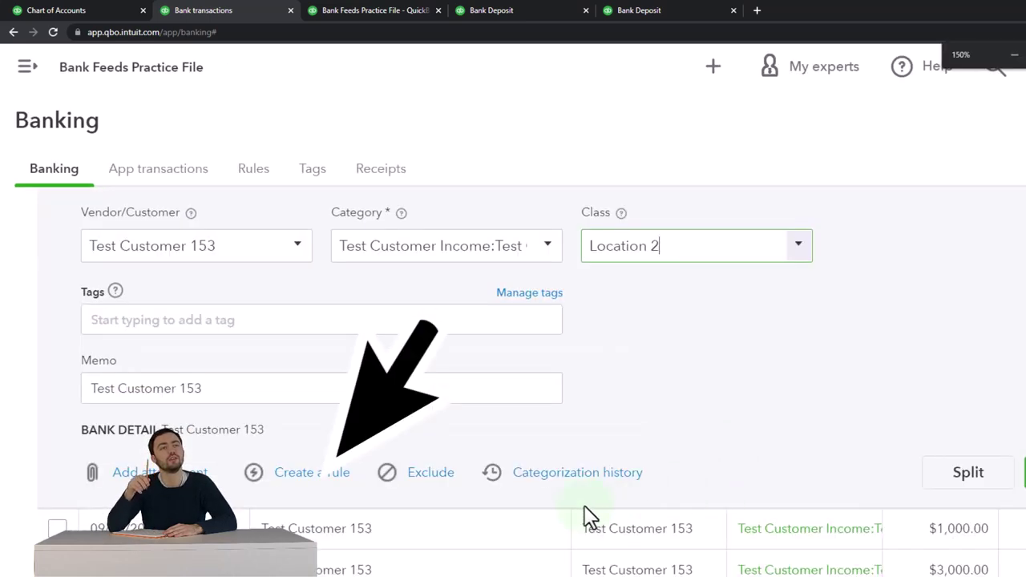
left_click(323, 479)
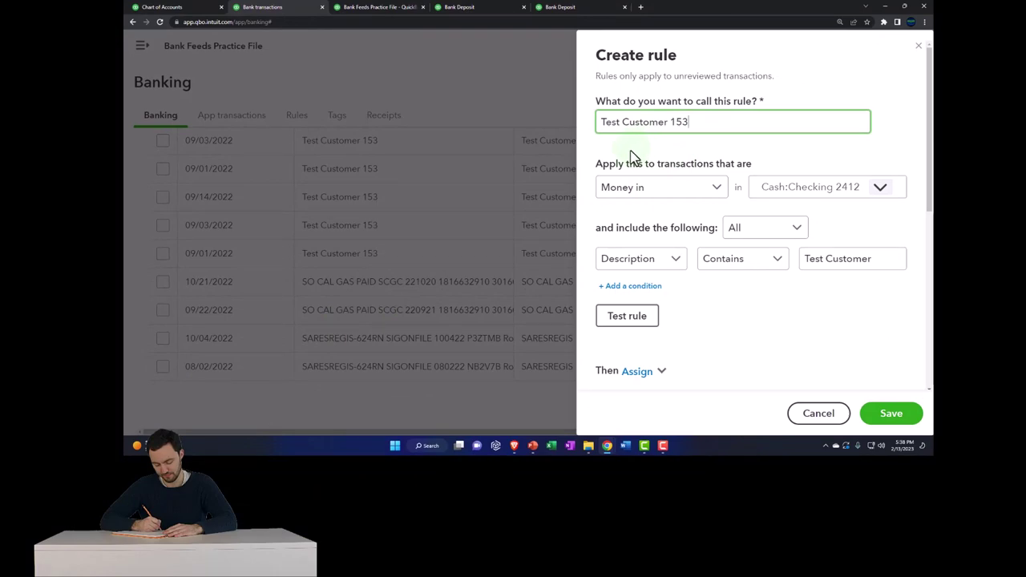
left_click(671, 263)
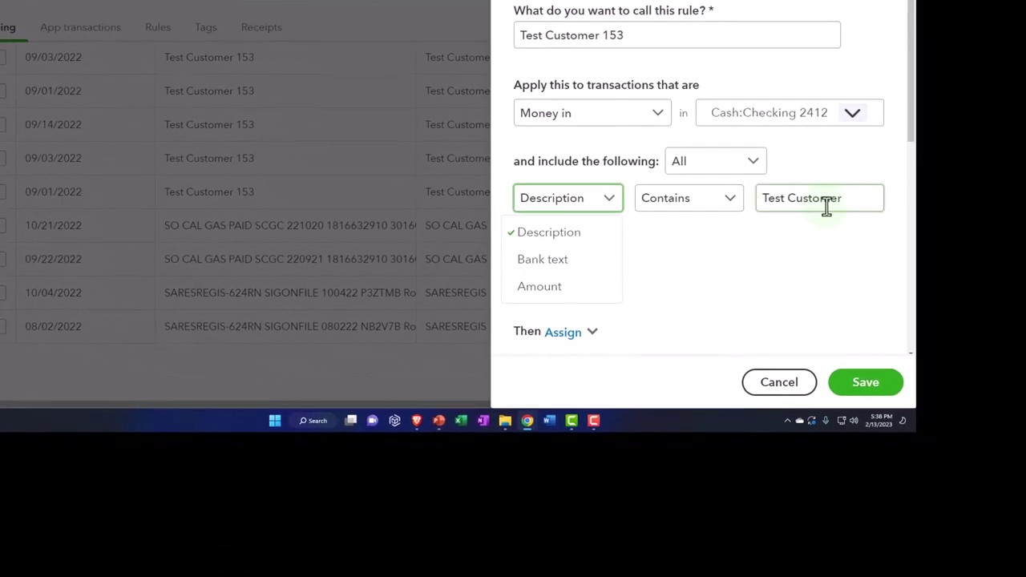
left_click(801, 257)
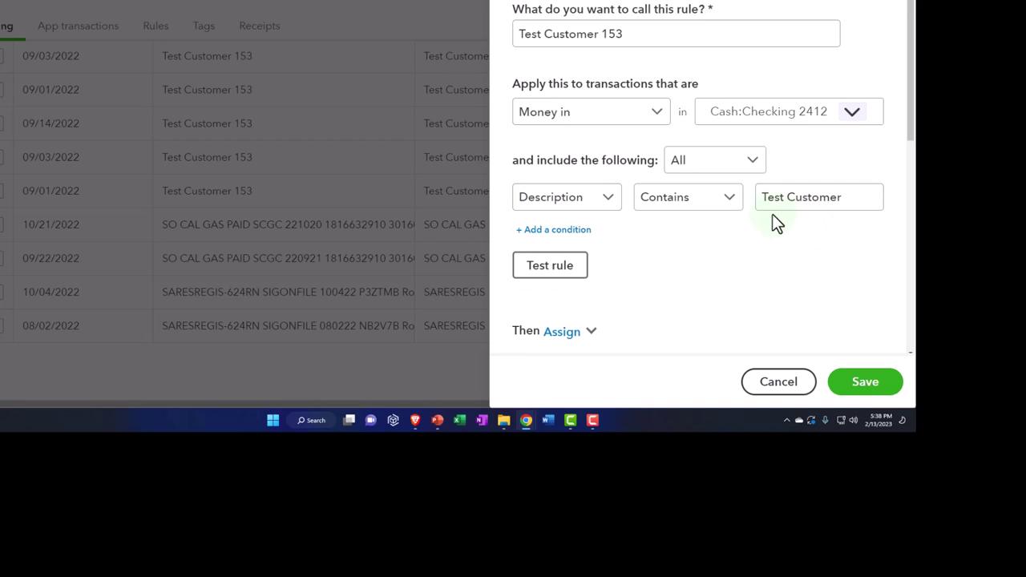
- Add a second rule condition requiring the bank text to contain 153, and test the rule
left_click(578, 232)
left_click(603, 245)
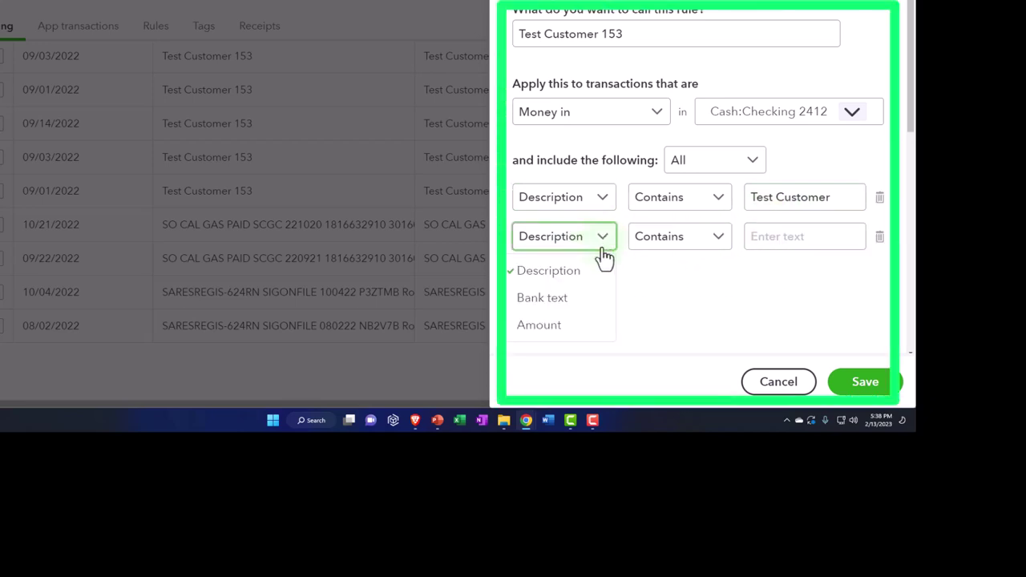
left_click(579, 299)
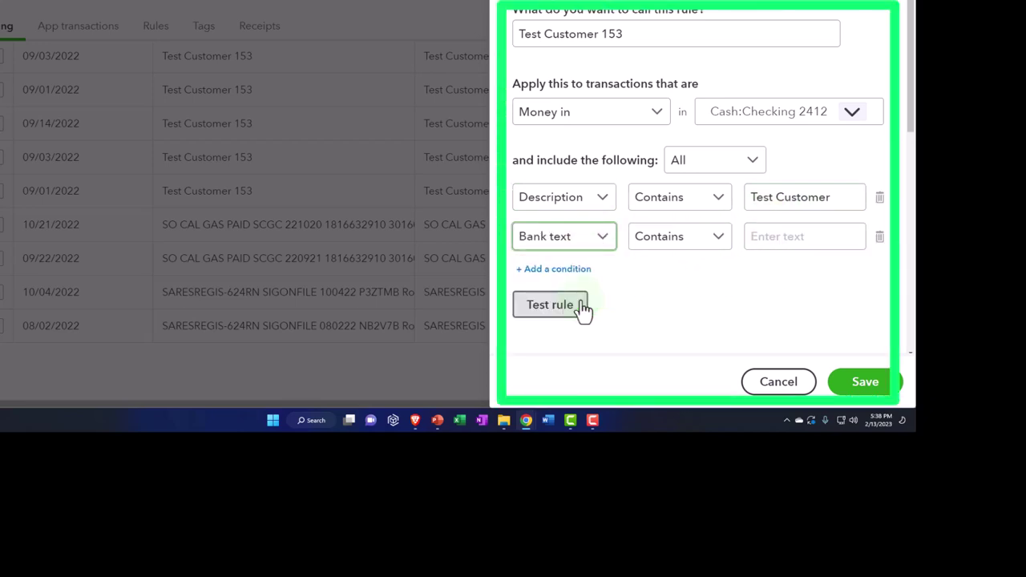
left_click(772, 240)
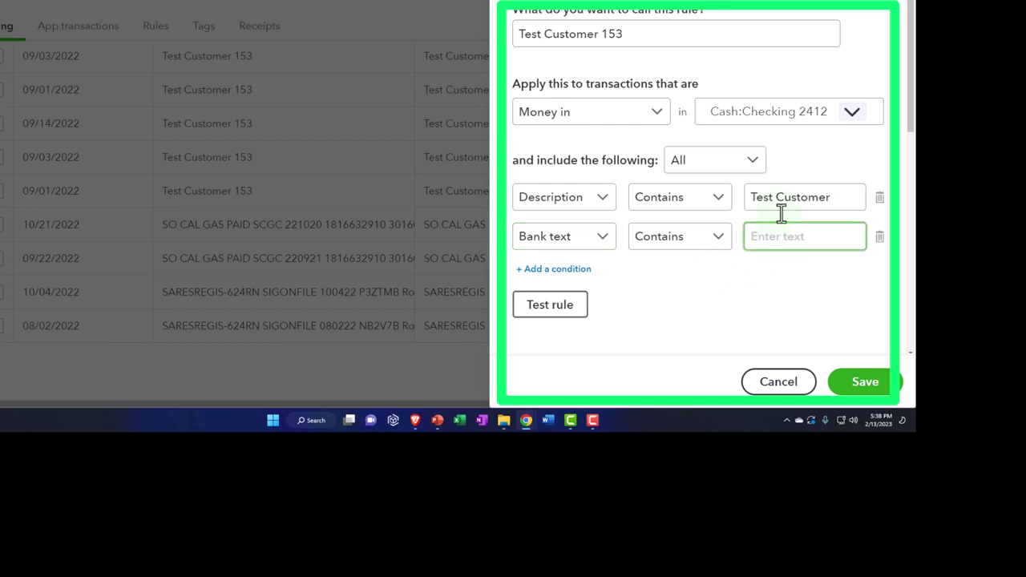
type("153")
scroll(758, 259, "down", 1)
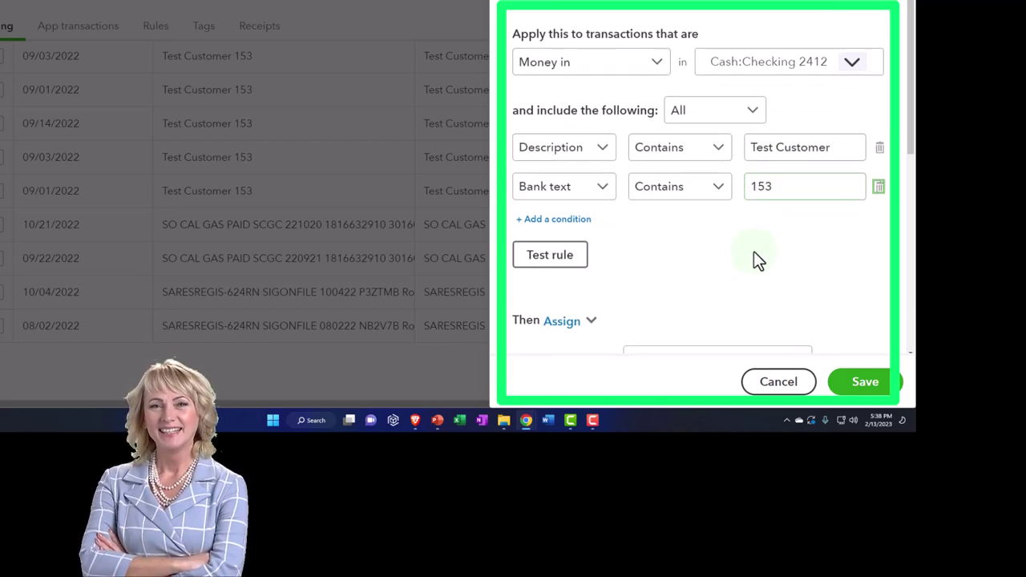
left_click(557, 265)
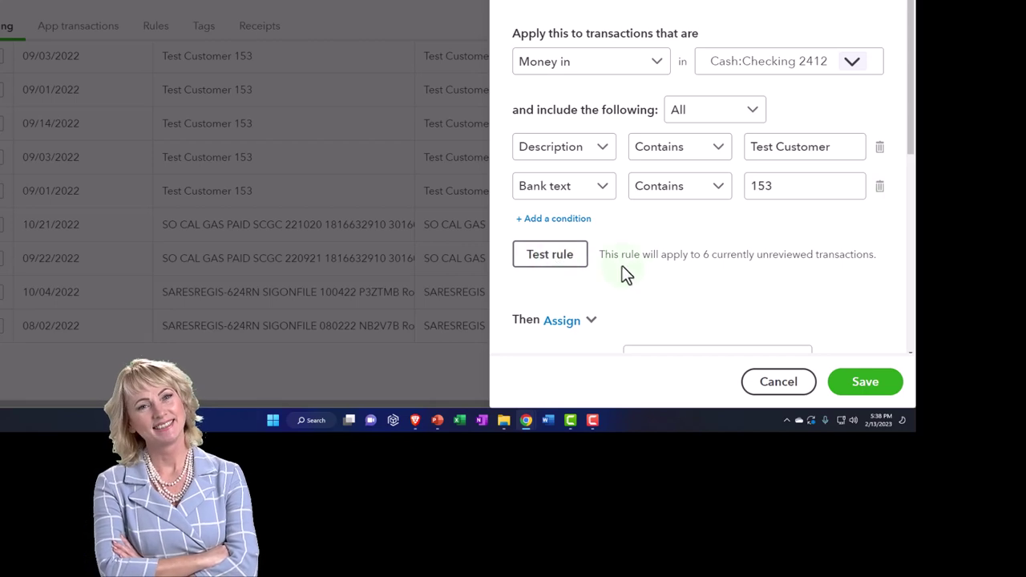
- Review the rule's assigned category, payee, class and memo, leave auto-add off, and save the rule
scroll(728, 267, "down", 3)
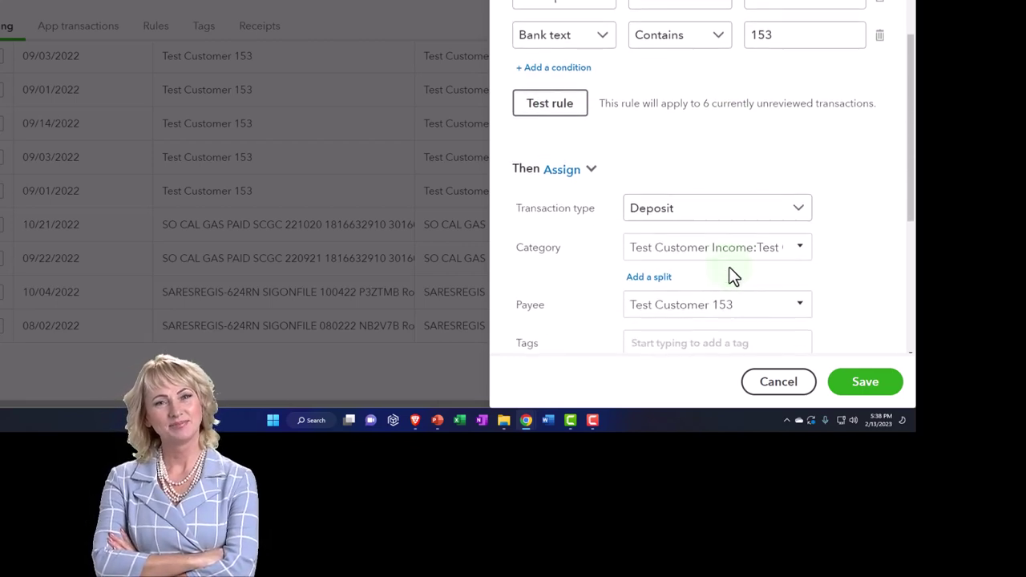
scroll(589, 197, "down", 1)
scroll(586, 192, "down", 2)
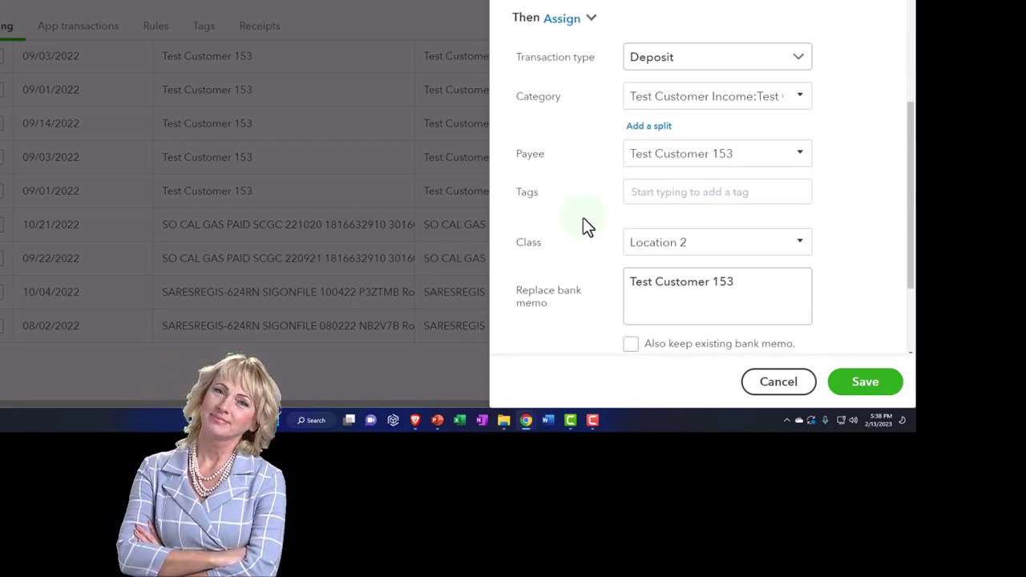
scroll(611, 251, "down", 2)
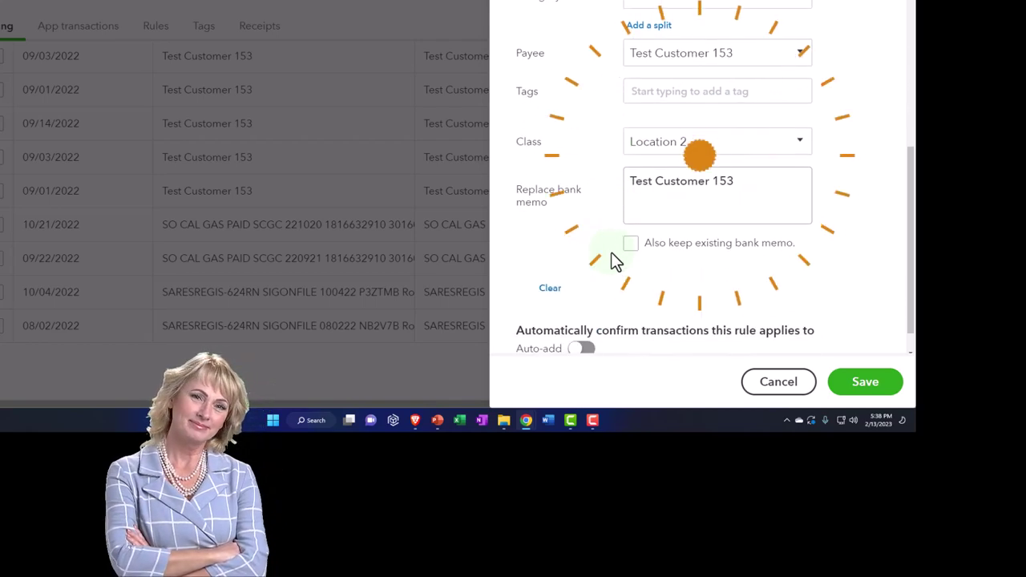
scroll(611, 252, "down", 1)
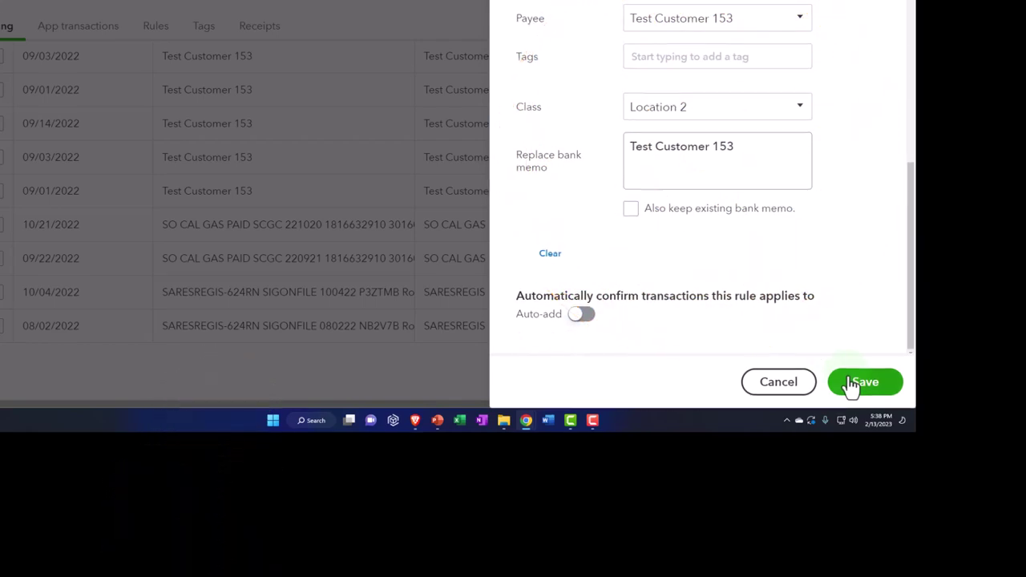
left_click(856, 383)
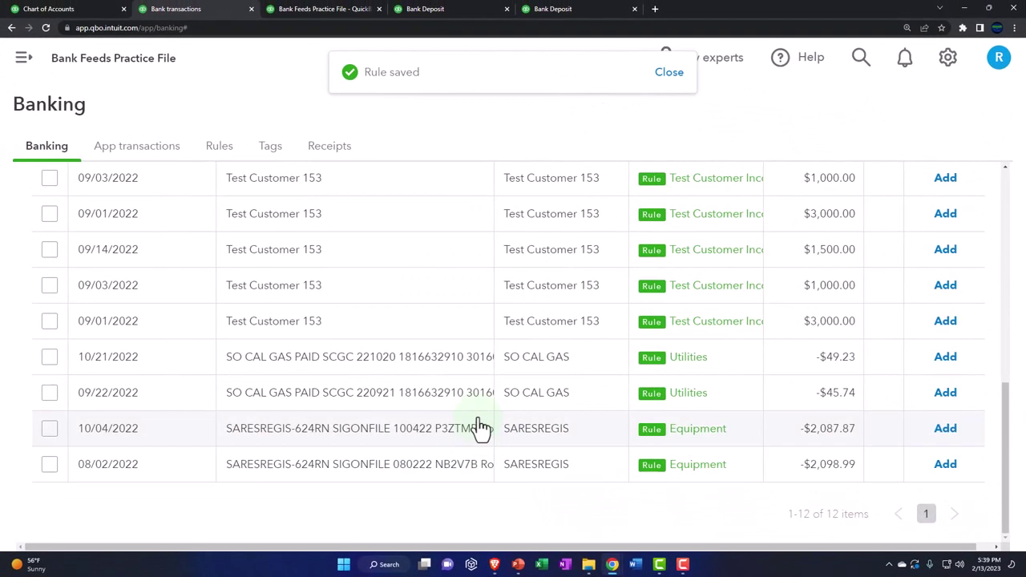
- Select all the Test Customer 153 deposits in the bank feed and accept them together
scroll(478, 428, "up", 3)
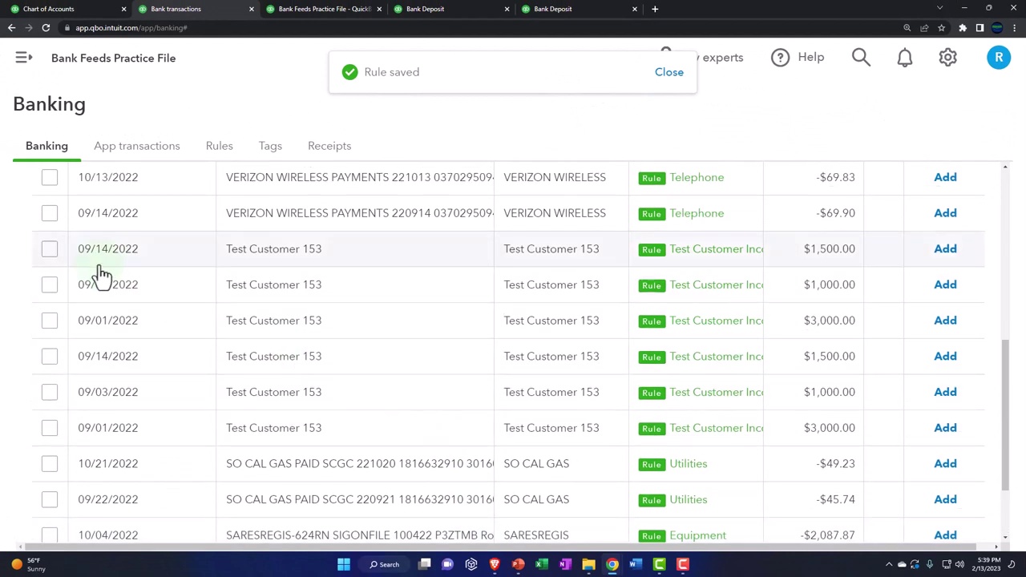
left_click(51, 249)
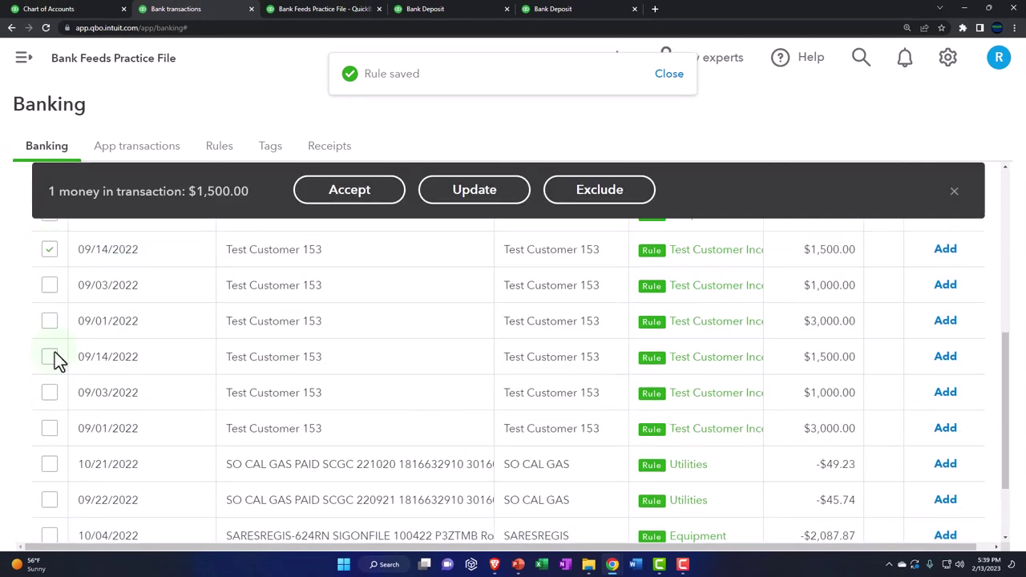
left_click(48, 430, "shift")
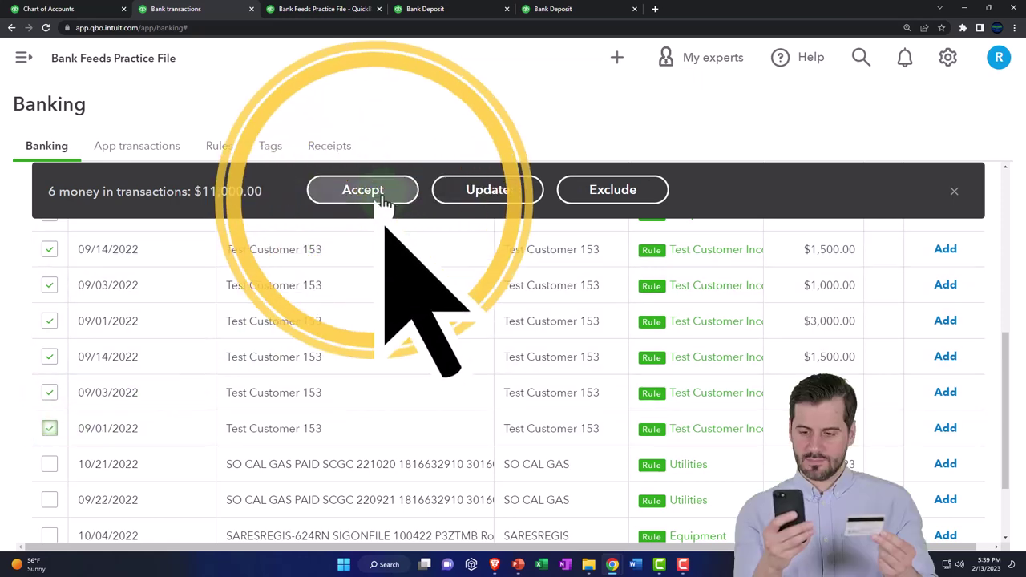
left_click(373, 199)
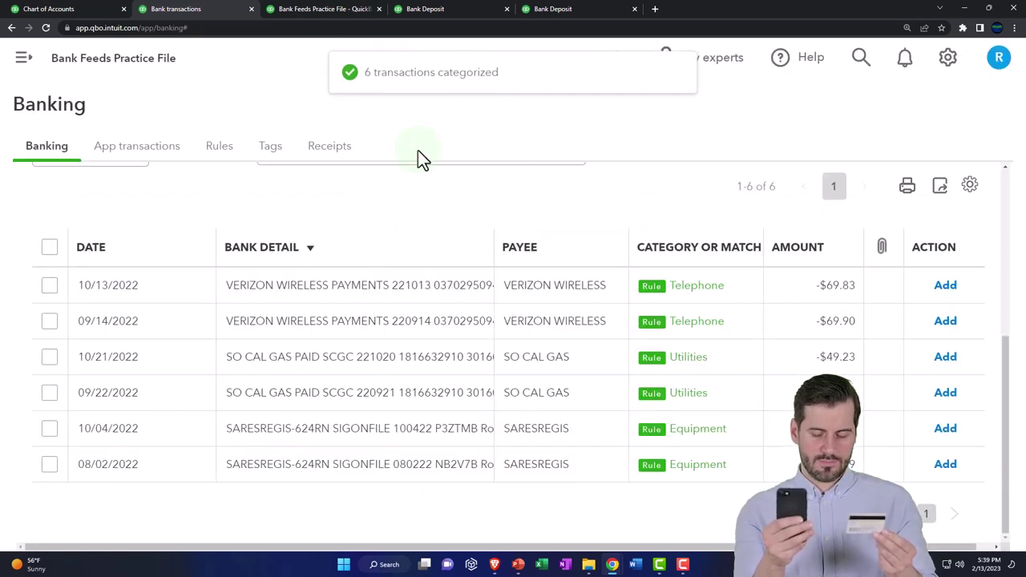
- Open the 2022 Profit and Loss report and examine the Test Customer Income accounts in the income section
left_click(456, 10)
scroll(486, 264, "up", 3)
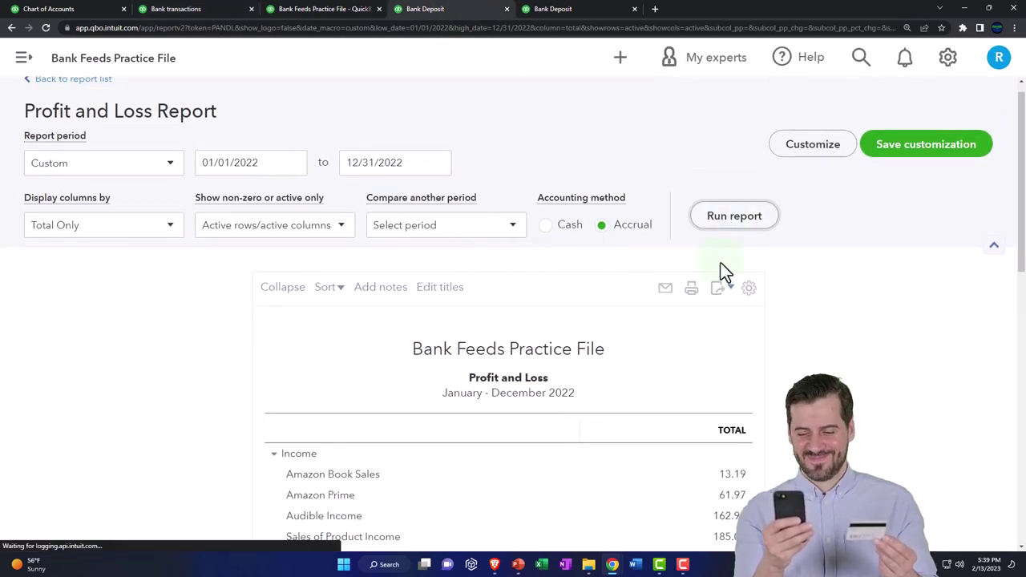
scroll(700, 353, "down", 3)
key("ctrl+plus")
key("ctrl+plus")
scroll(673, 361, "down", 2)
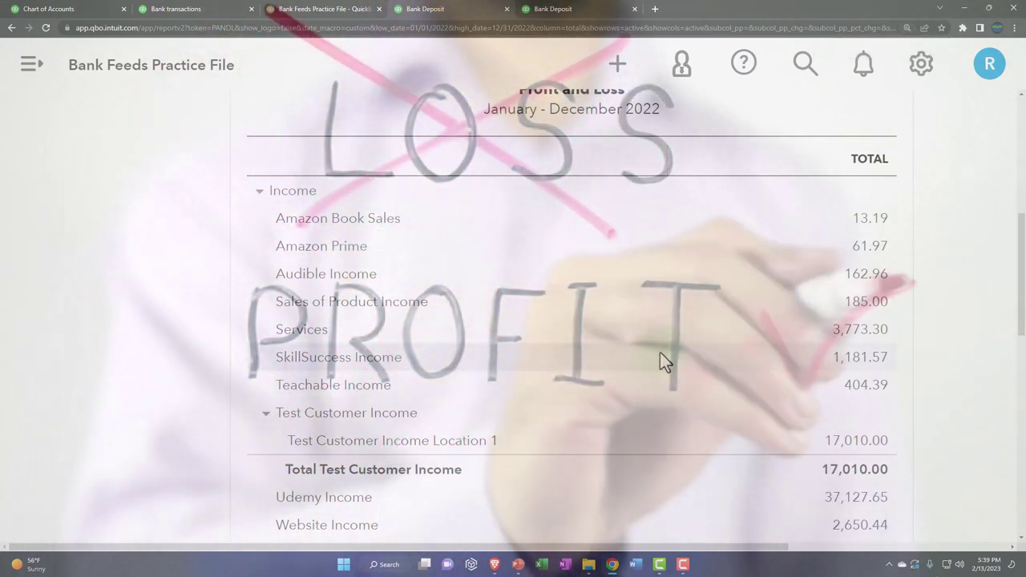
scroll(659, 352, "down", 1)
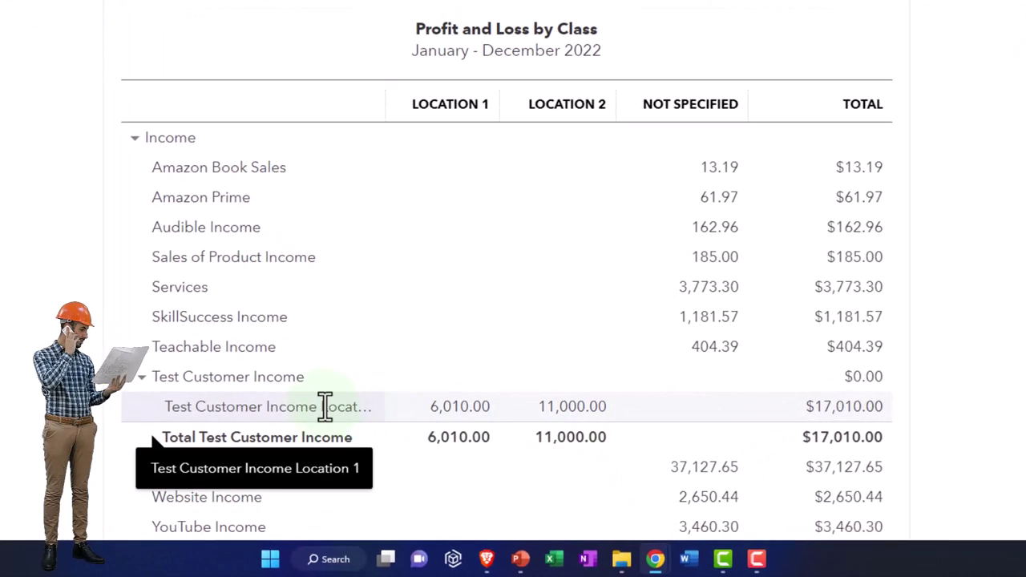
- Examine the 2022 Profit and Loss by Class report, comparing Test Customer Income under the Location 1 and Location 2 classes
scroll(324, 406, "down", 1)
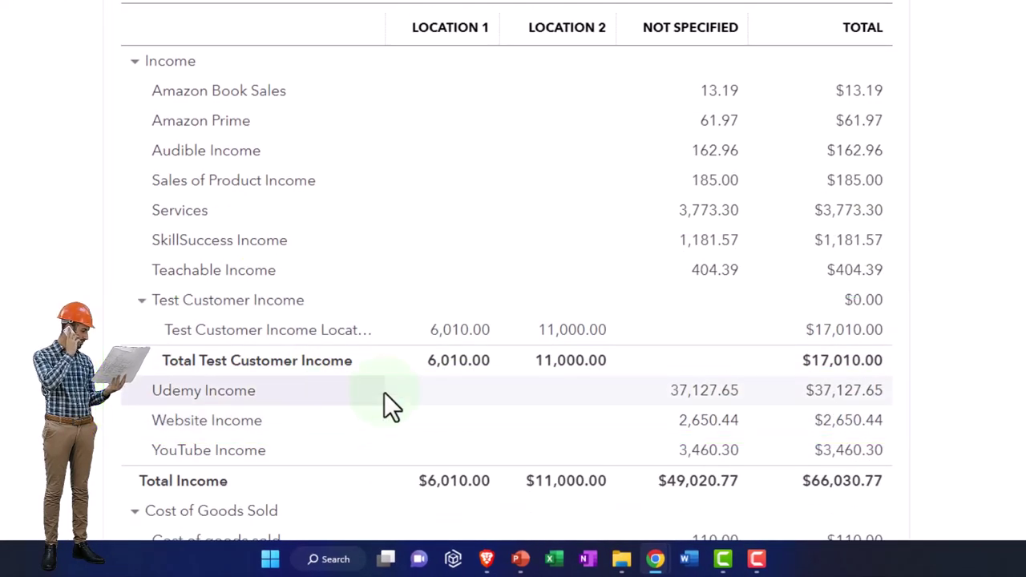
scroll(257, 275, "up", 4)
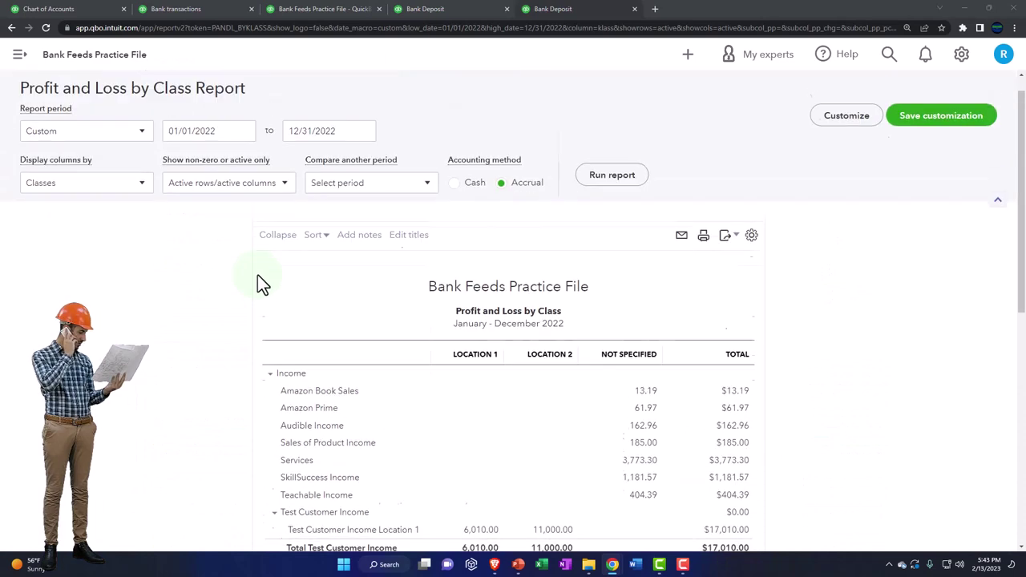
scroll(257, 275, "up", 1)
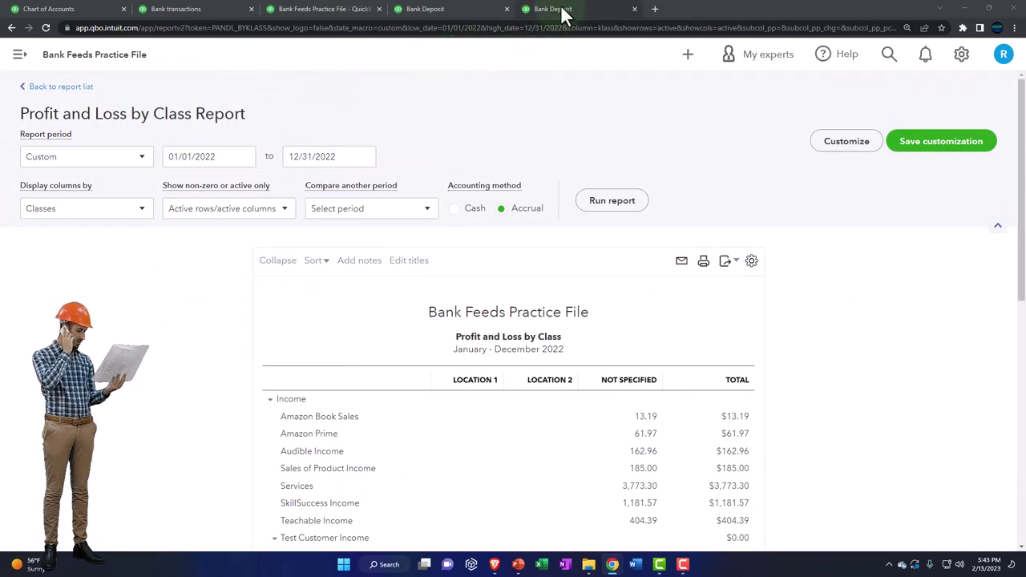
scroll(161, 408, "down", 2)
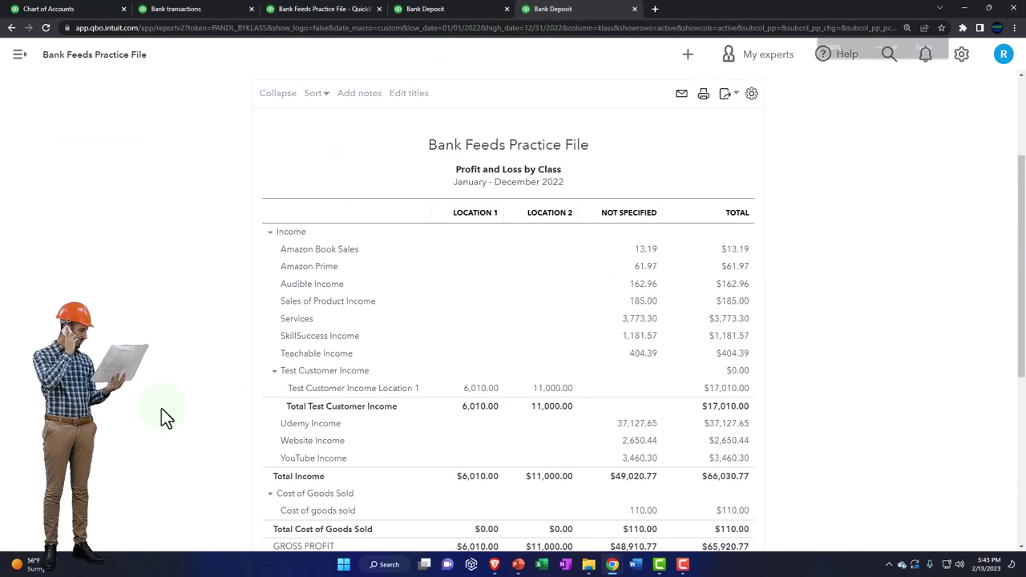
scroll(161, 408, "up", 3)
scroll(161, 408, "up", 1)
scroll(161, 408, "up", 1)
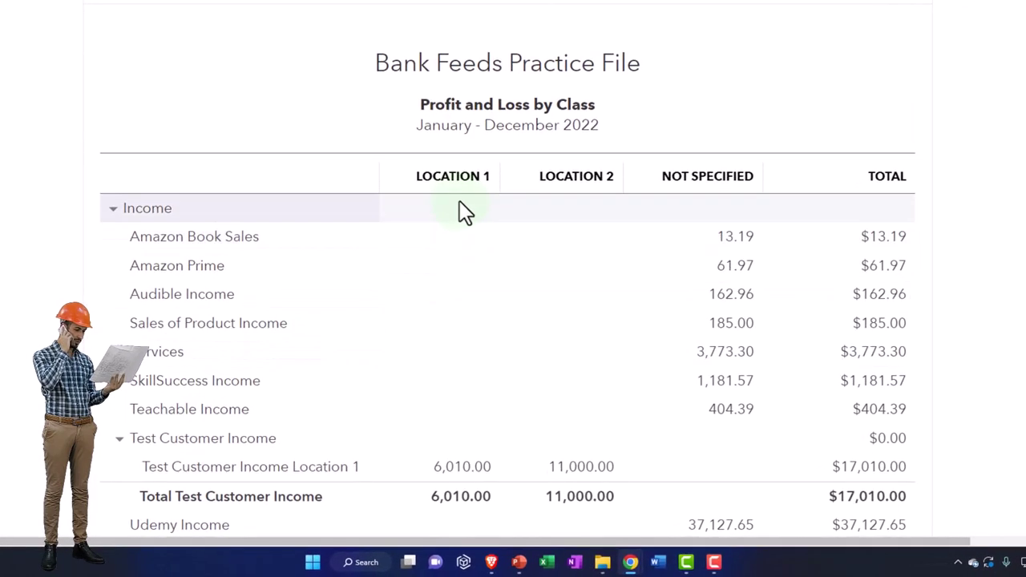
scroll(562, 201, "down", 1)
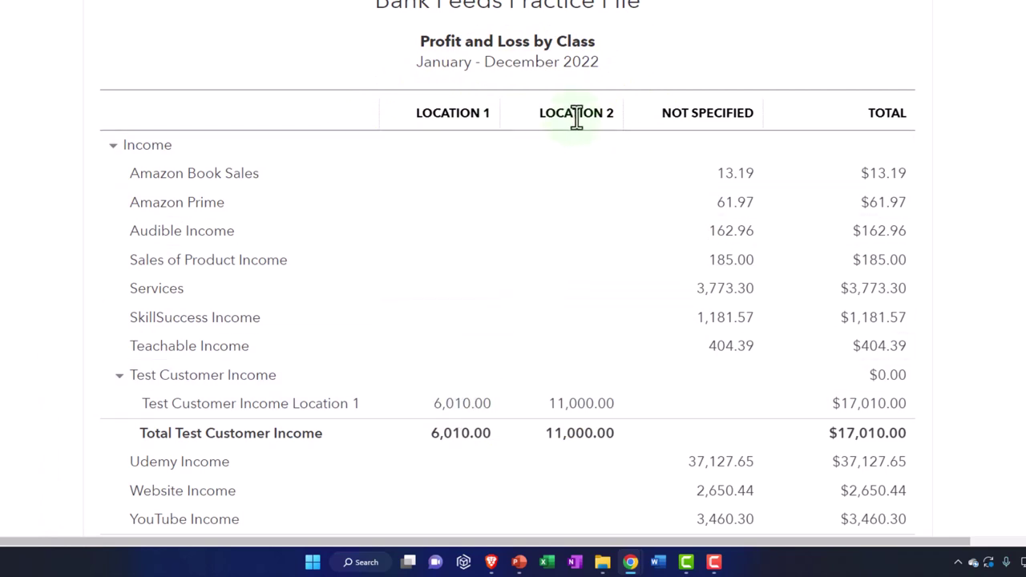
- Drill into the Location 2 class amount for Test Customer Income and open the first 09/01/2022 deposit of 3,000.00
left_click(615, 425)
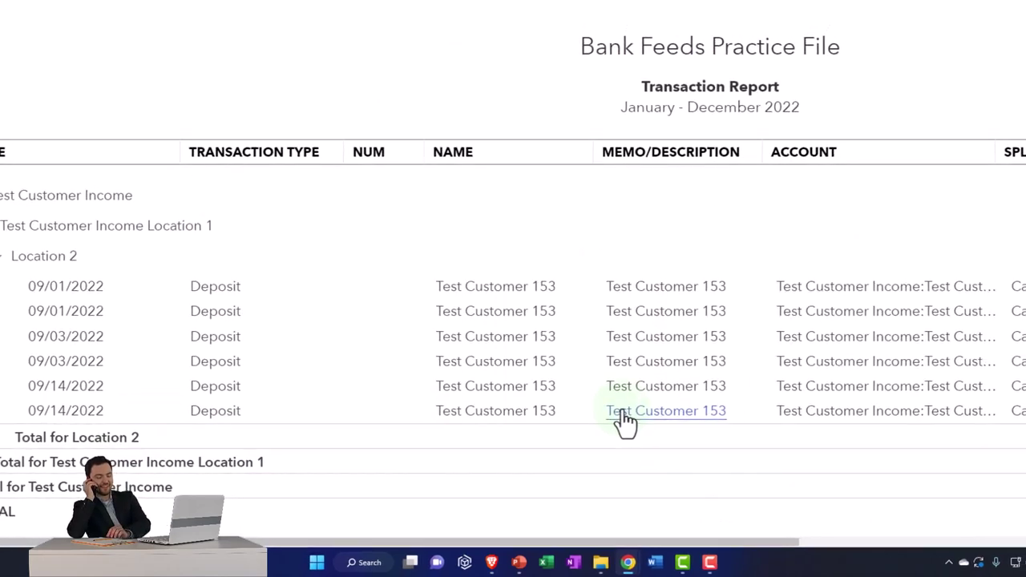
key("ctrl+minus")
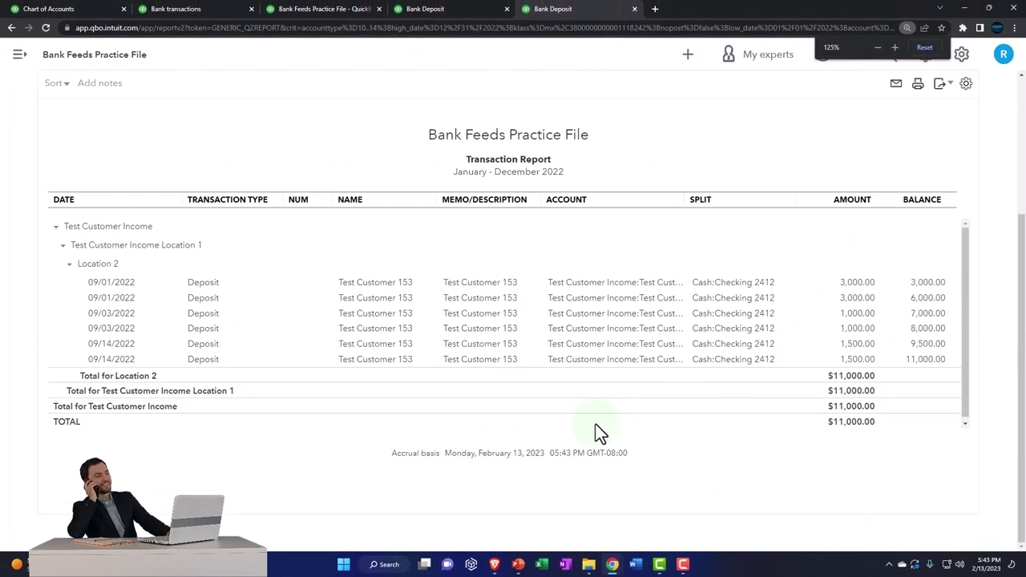
left_click(846, 287)
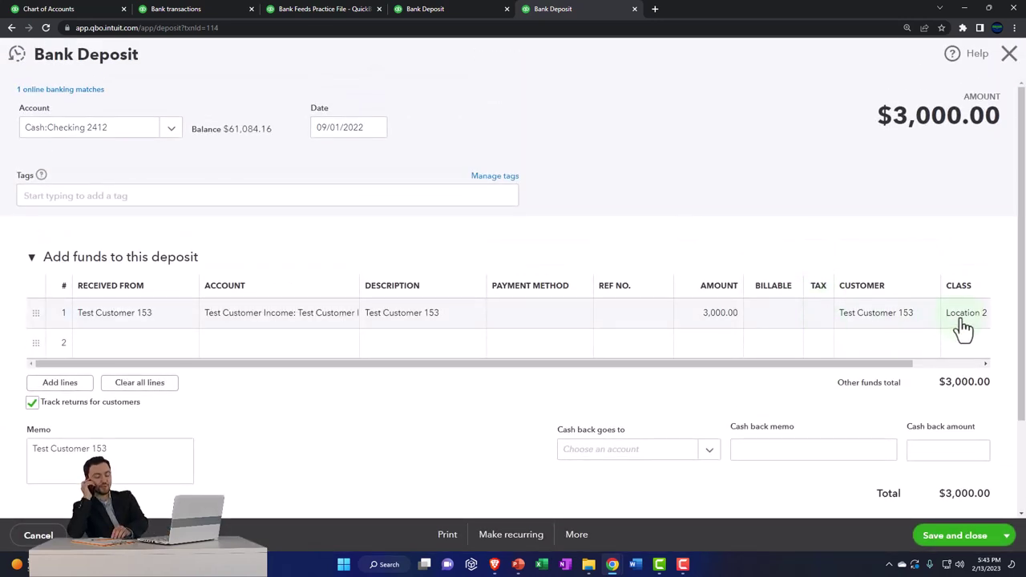
- Change the open deposit's line account to the subaccount Test Customer Income Location 2 and save the deposit
left_click(181, 320)
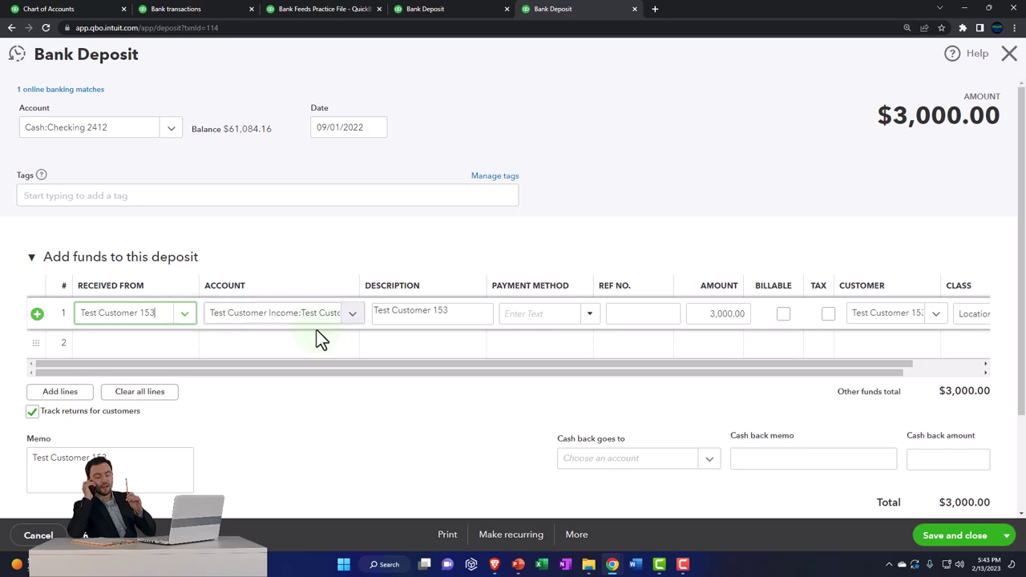
left_click(430, 314)
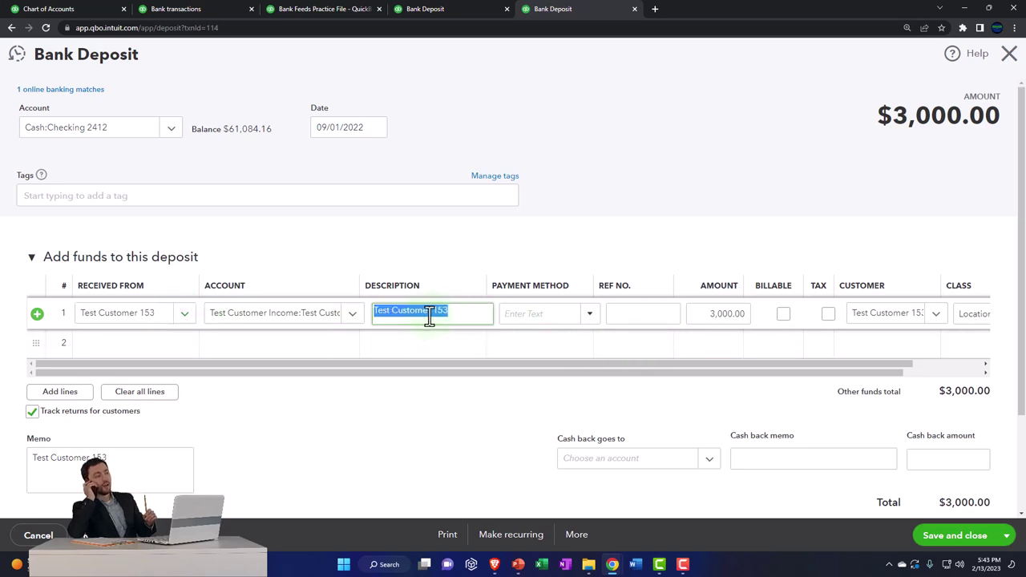
left_click(352, 315)
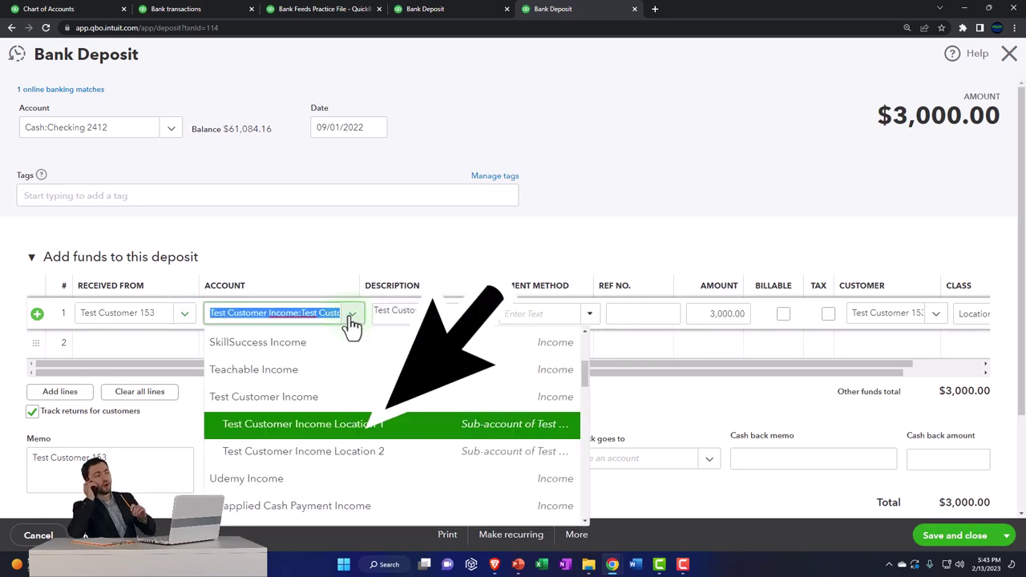
left_click(350, 449)
left_click(971, 543)
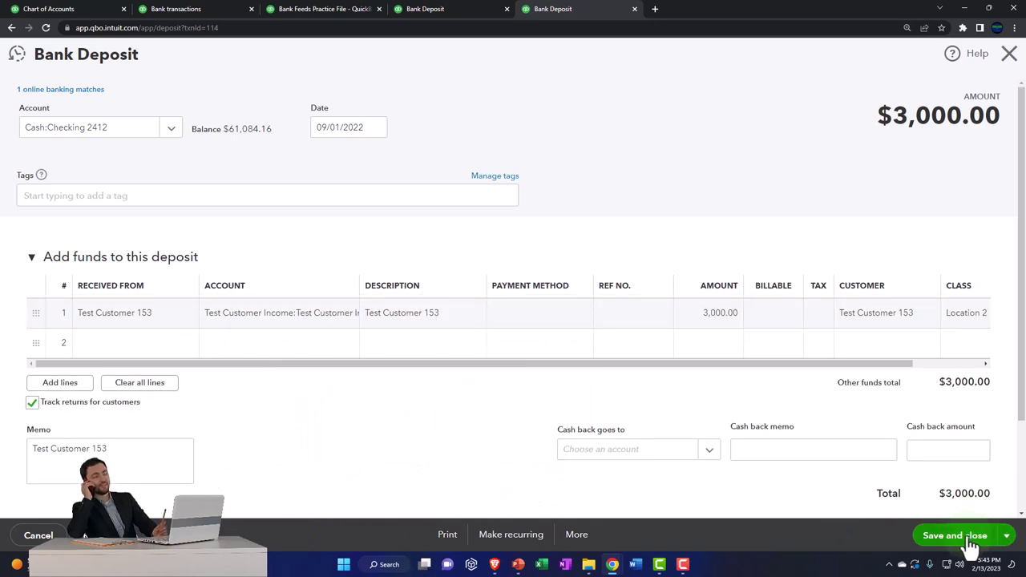
- Open the remaining 09/01/2022 deposit of 3,000.00, reassign its line to Test Customer Income Location 2, and save it
left_click(858, 332)
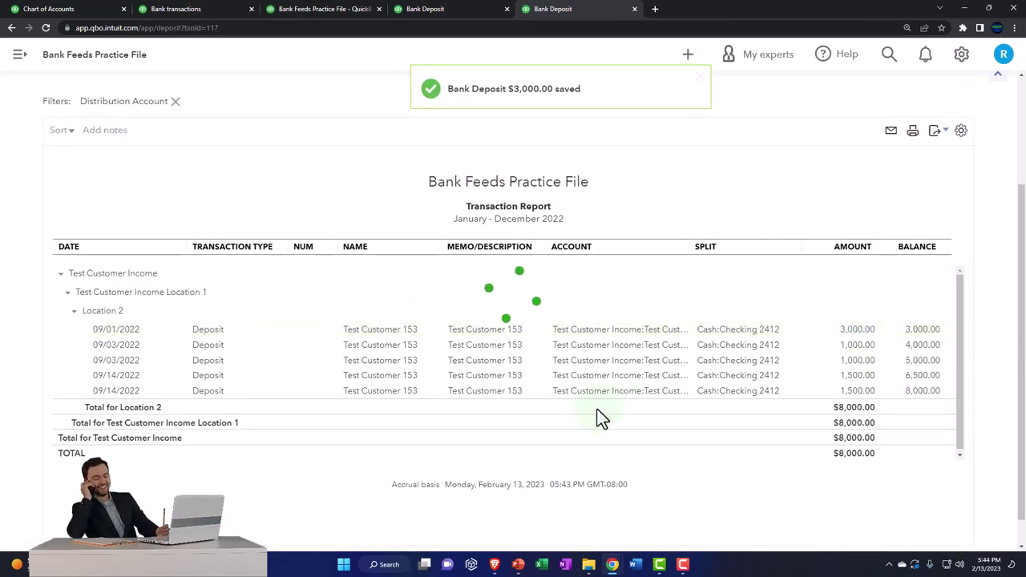
left_click(349, 316)
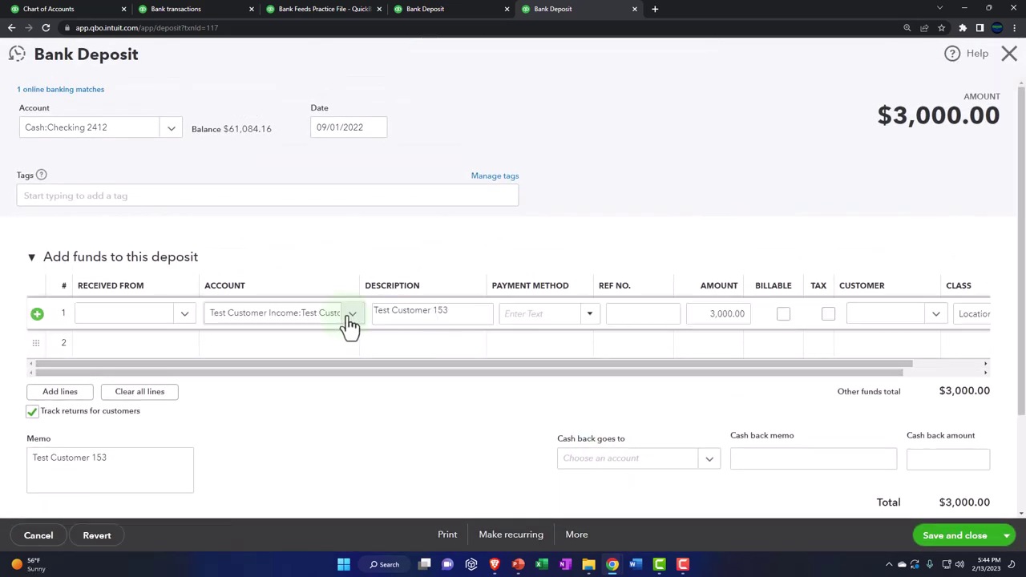
left_click(349, 316)
left_click(325, 457)
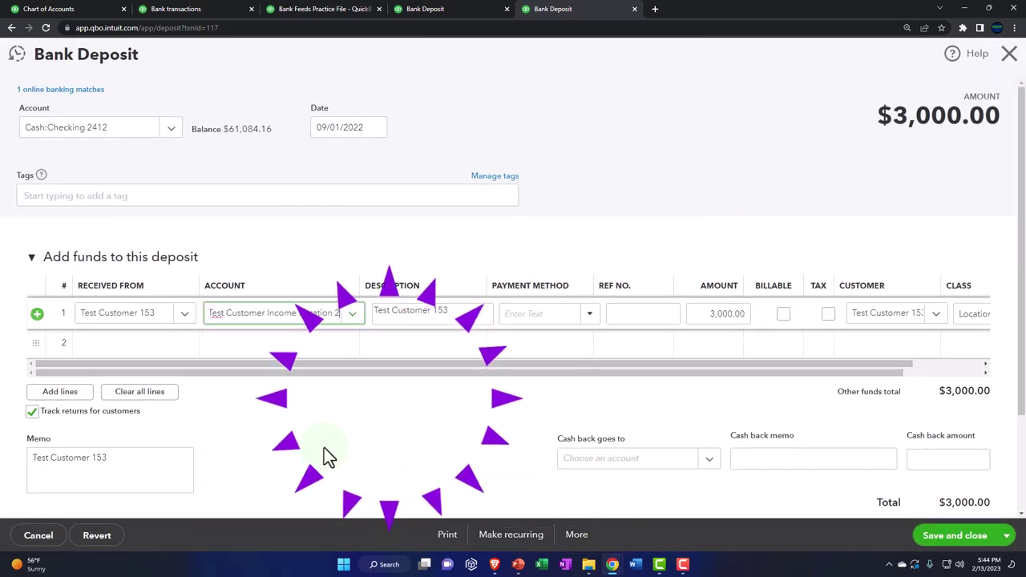
left_click(948, 546)
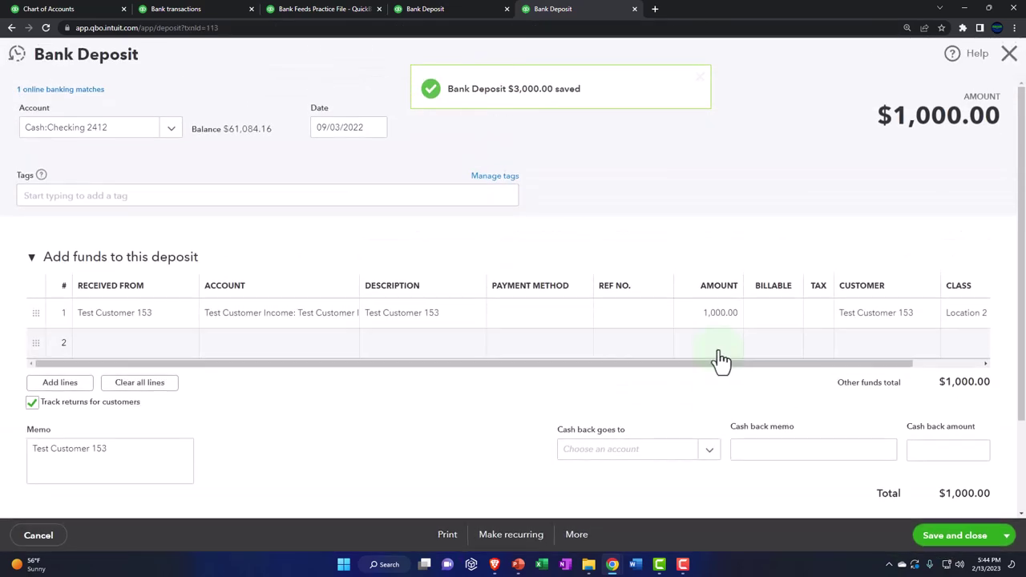
- Reassign the first 09/03/2022 deposit of 1,000.00 to the Test Customer Income Location 2 account and save it
left_click(339, 321)
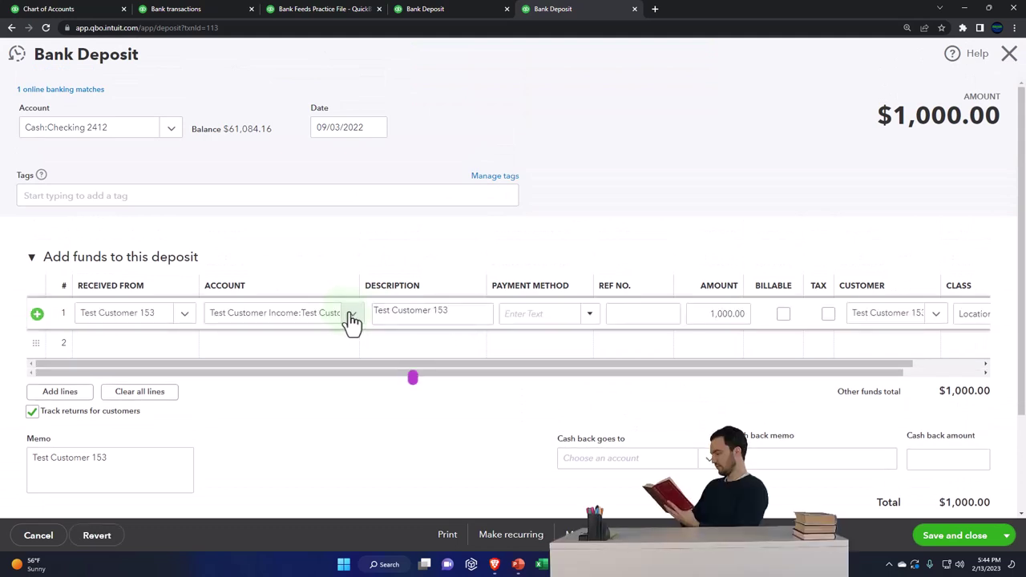
left_click(350, 323)
left_click(393, 452)
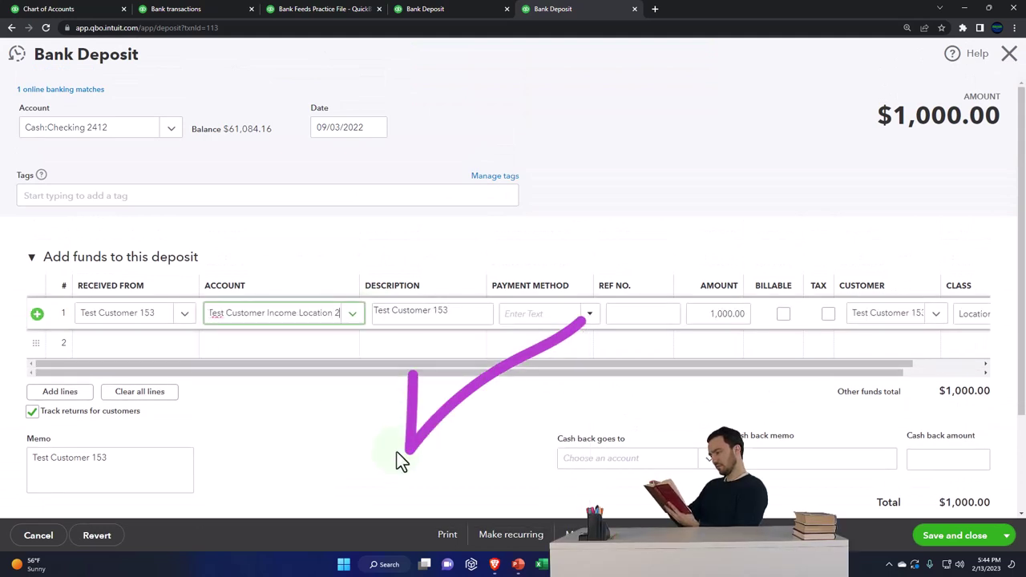
left_click(974, 539)
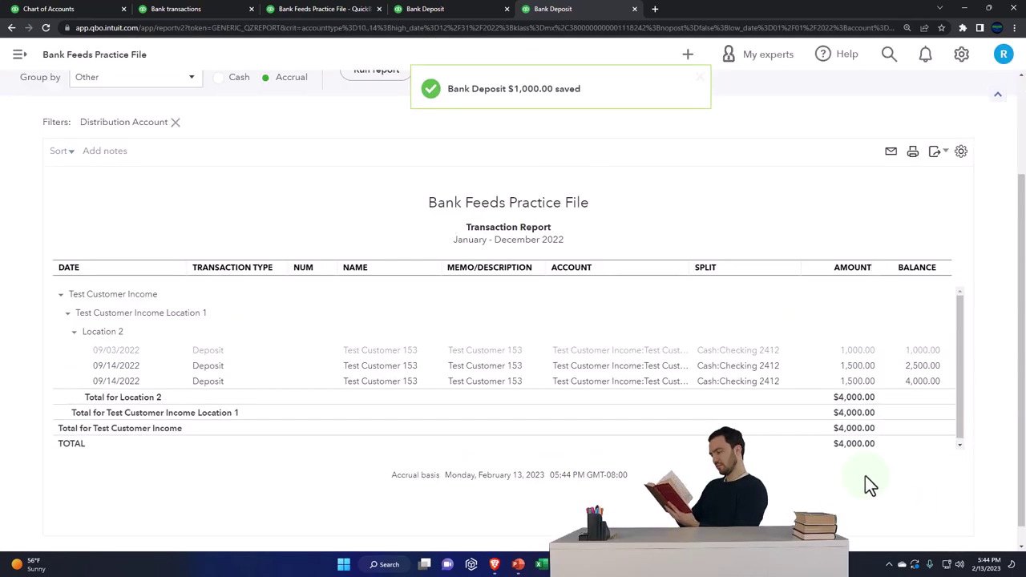
- Open the remaining 09/03/2022 deposit of 1,000.00, set its account to Test Customer Income Location 2, and save it
left_click(624, 353)
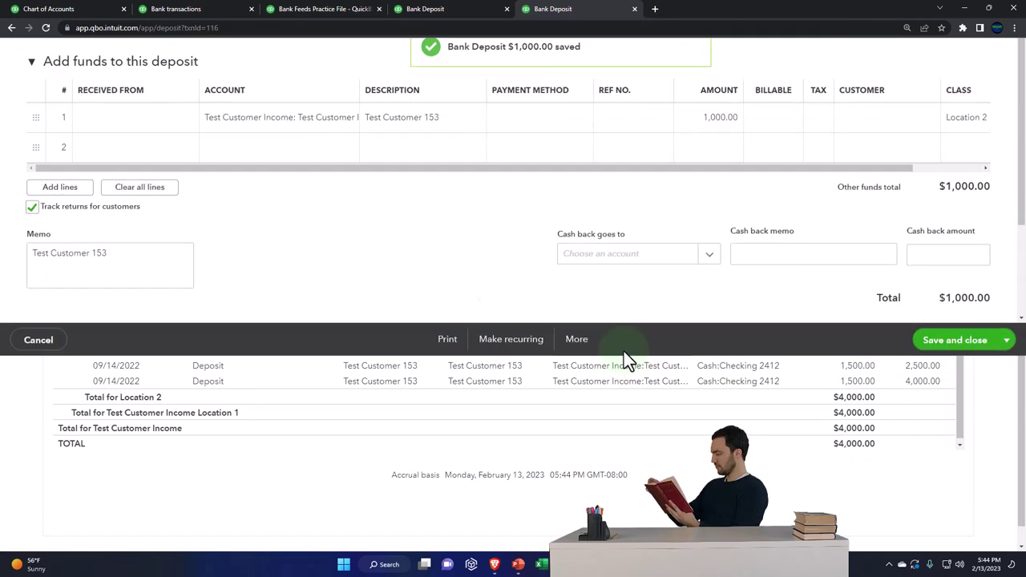
left_click(341, 316)
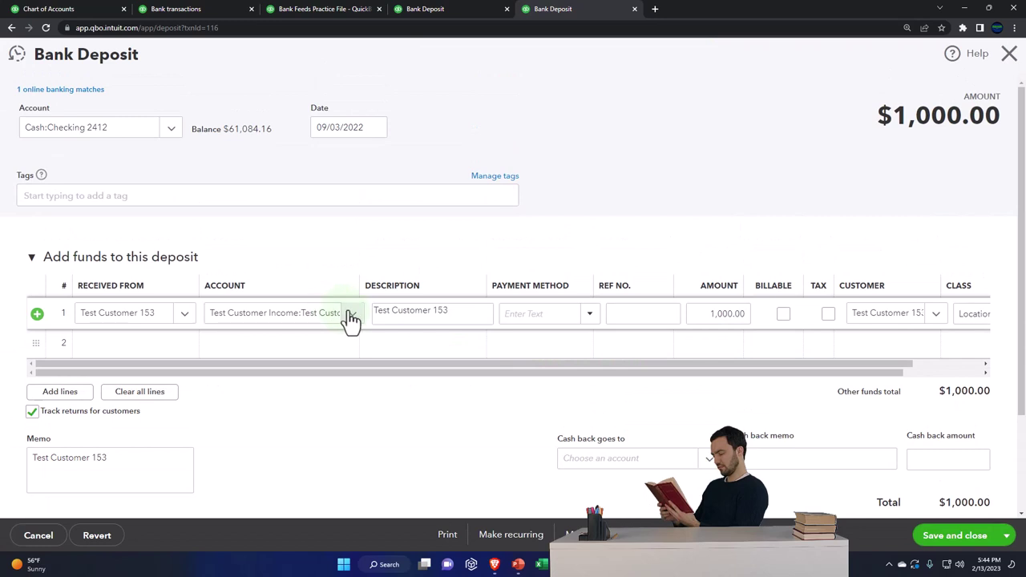
left_click(352, 317)
left_click(350, 458)
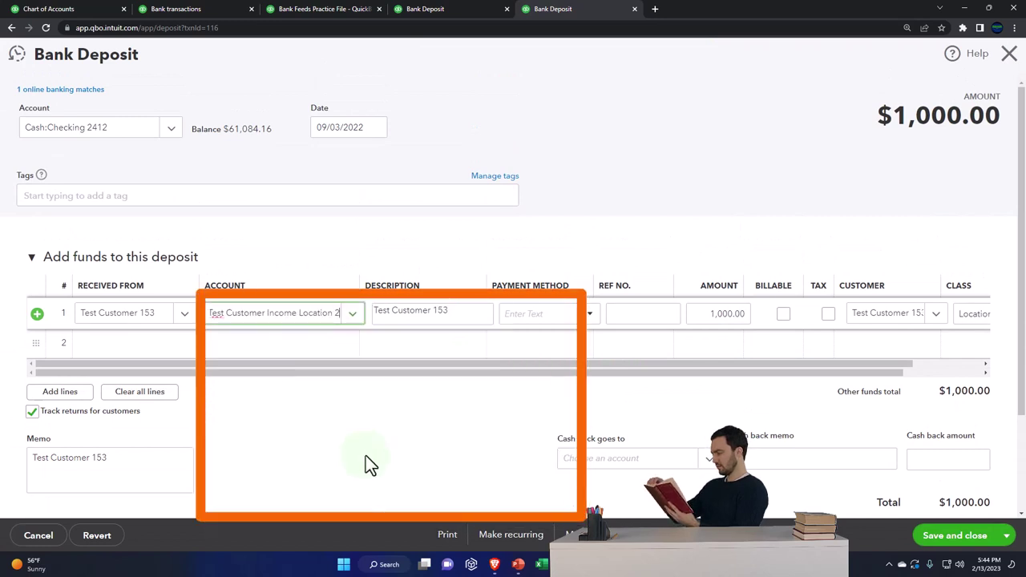
left_click(957, 541)
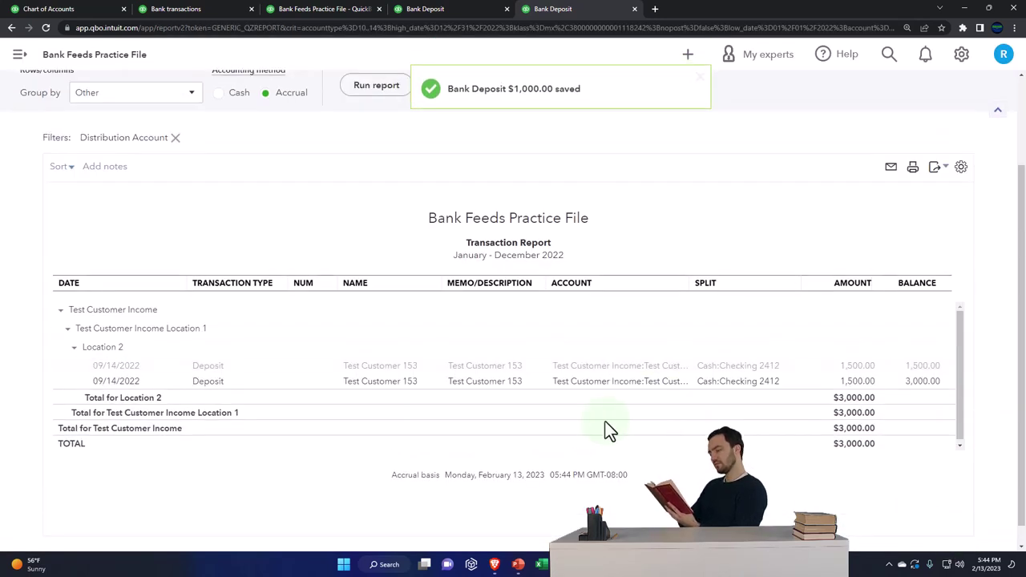
- Open the first 09/14/2022 deposit of 1,500.00, set its account to Test Customer Income Location 2, and save it
left_click(395, 366)
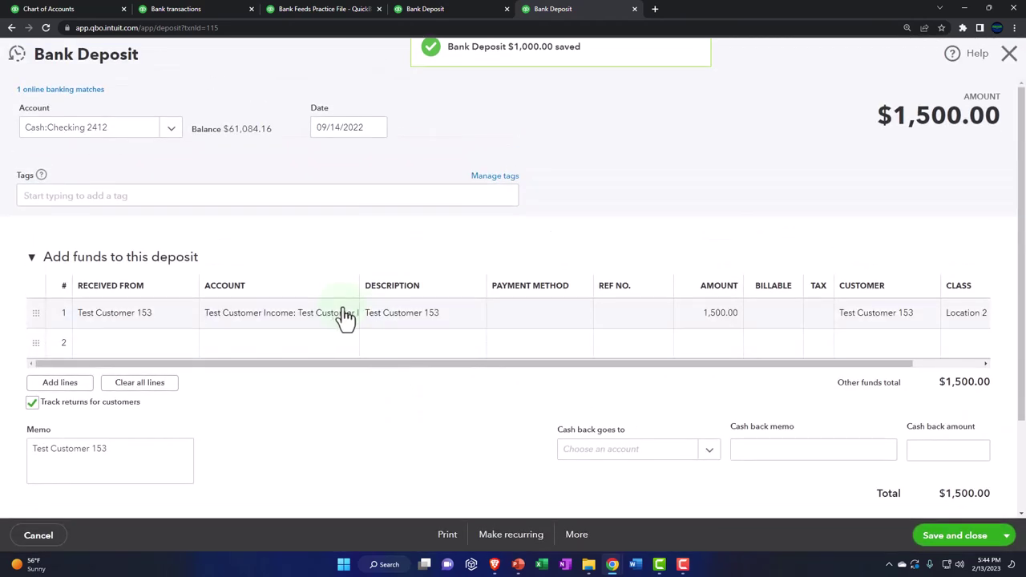
left_click(344, 316)
left_click(359, 449)
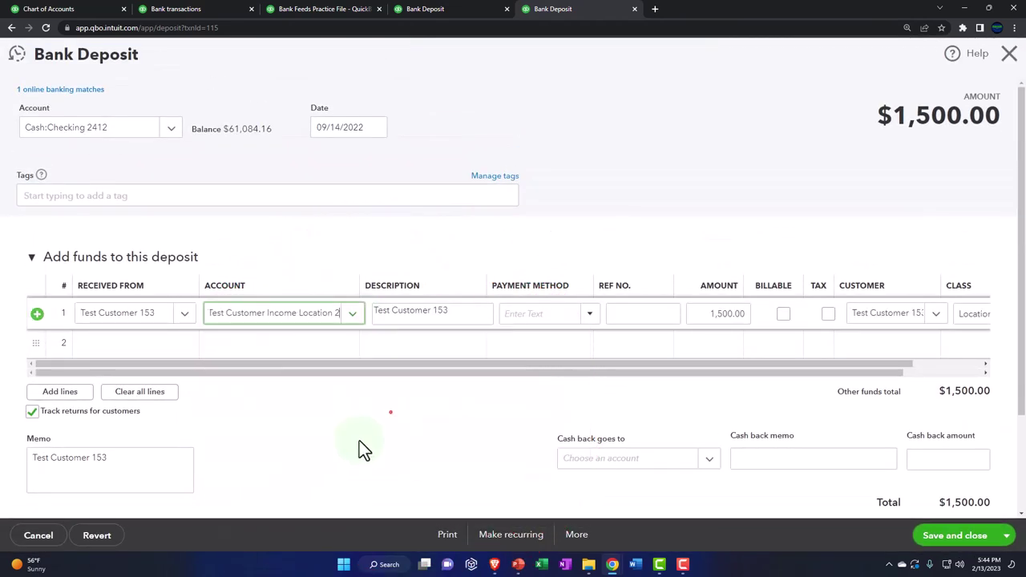
left_click(965, 534)
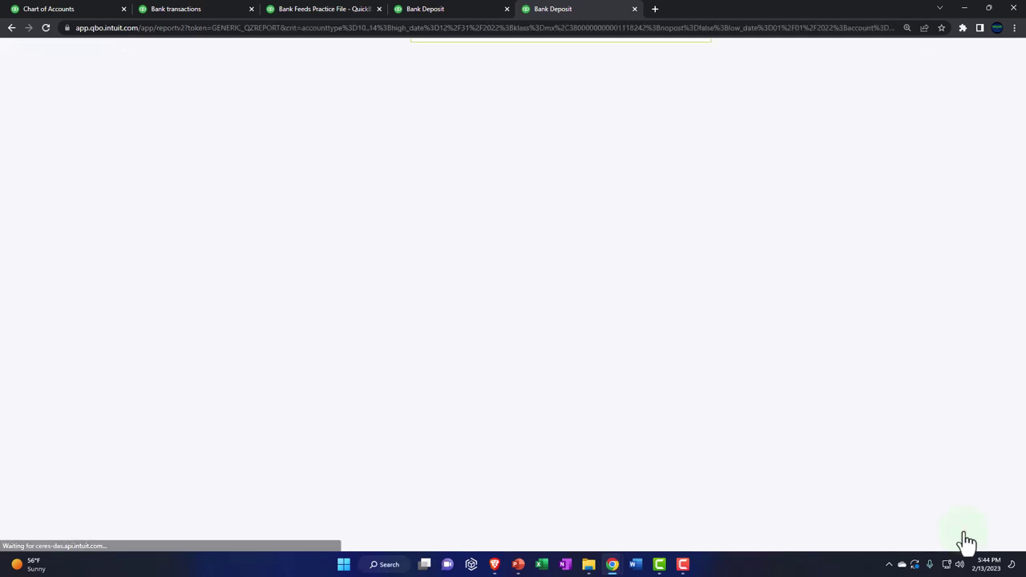
- Move the last 09/14/2022 deposit of 1,500.00 to Test Customer Income Location 2, save it, and return to the report summary
left_click(396, 363)
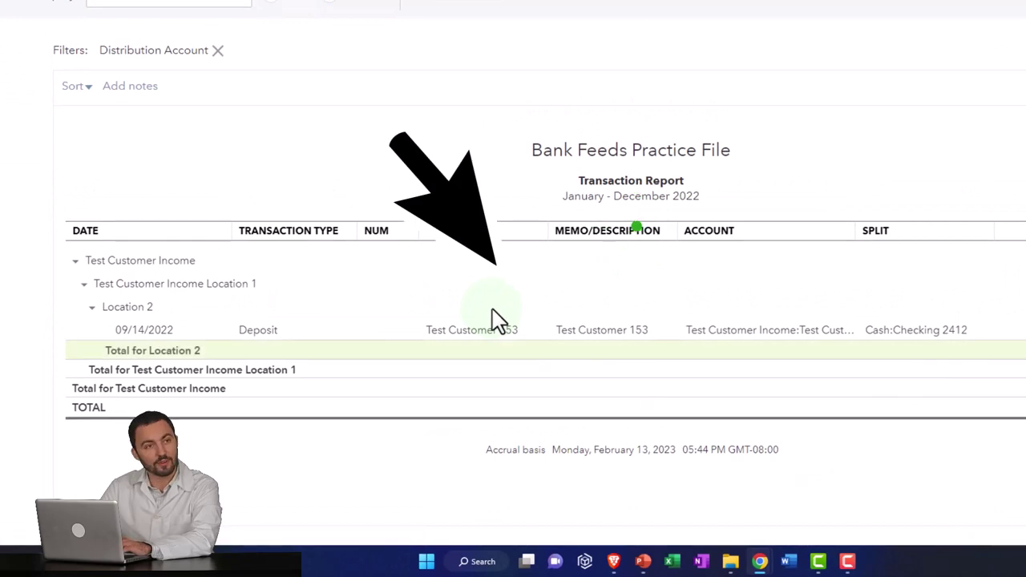
left_click(433, 264)
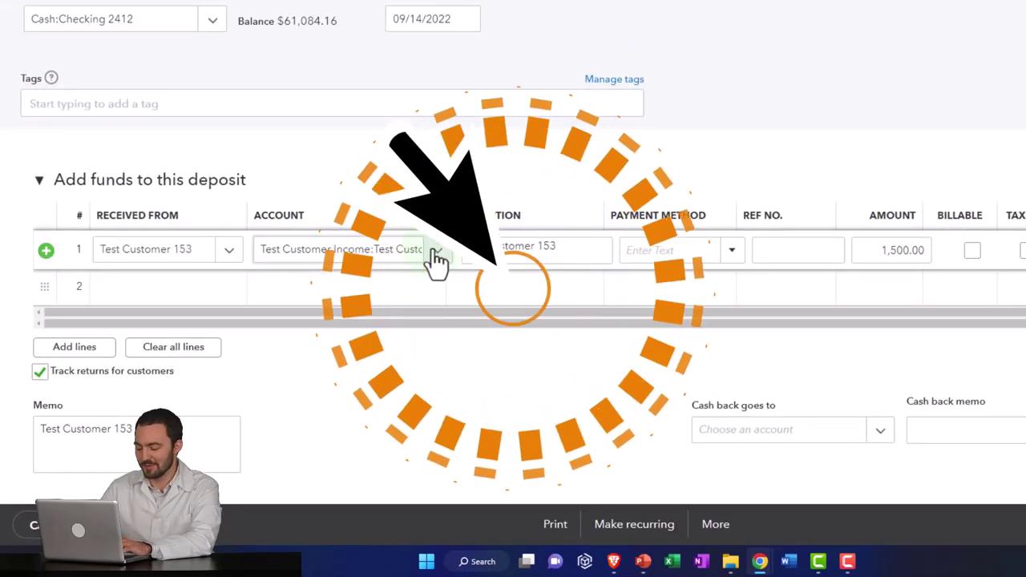
left_click(437, 425)
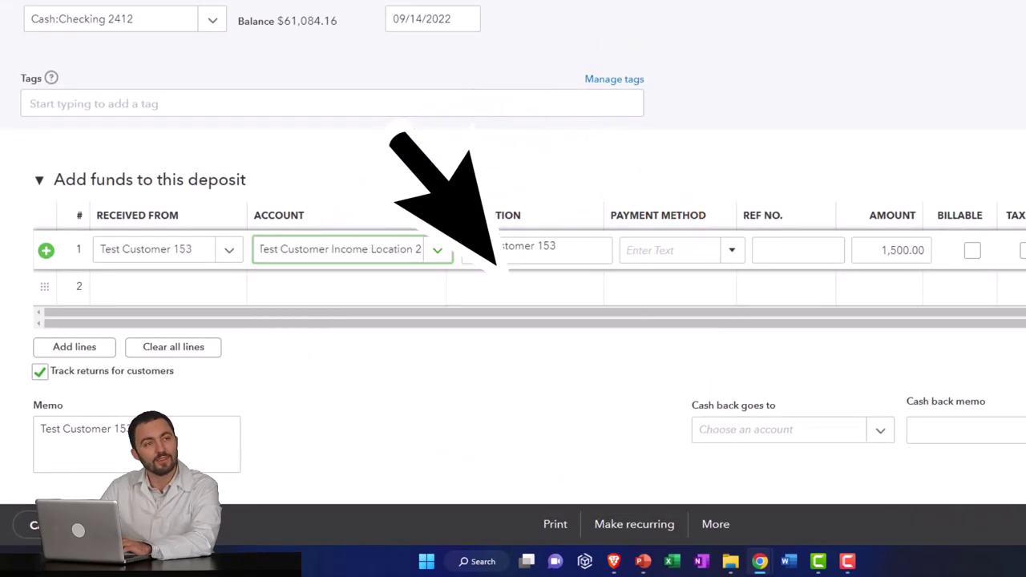
key("ctrl+alt+d")
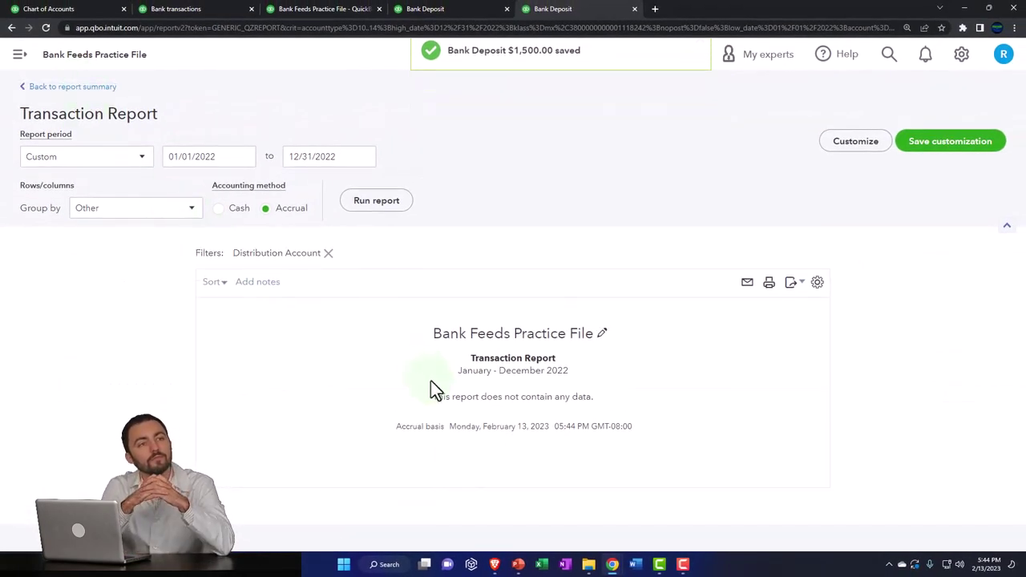
left_click(92, 88)
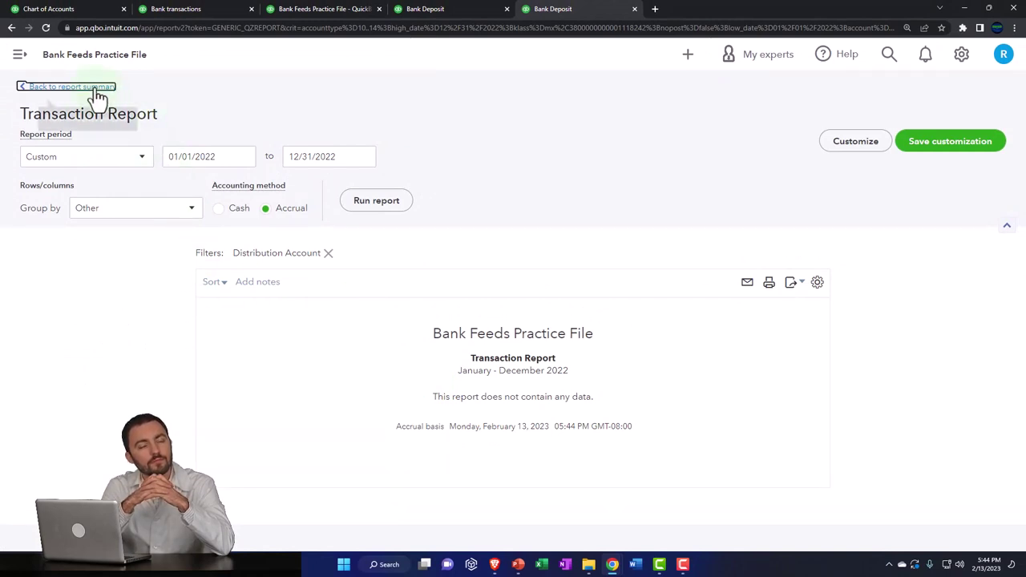
- Examine the Test Customer Income subaccounts by location in the 2022 Profit and Loss by Class report, collapsing and re-expanding the parent account
scroll(201, 304, "down", 3)
key("ctrl+plus")
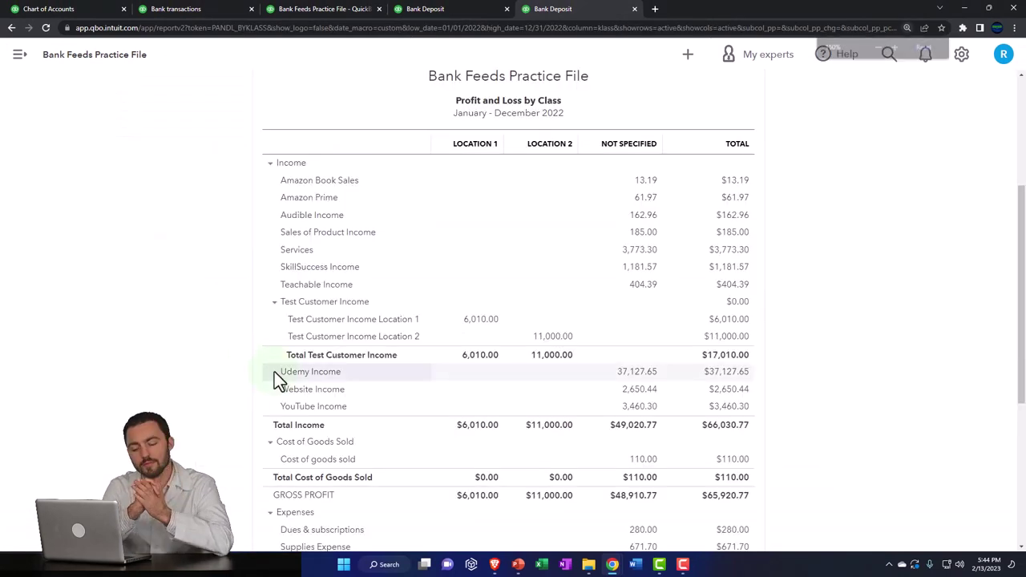
key("ctrl+plus")
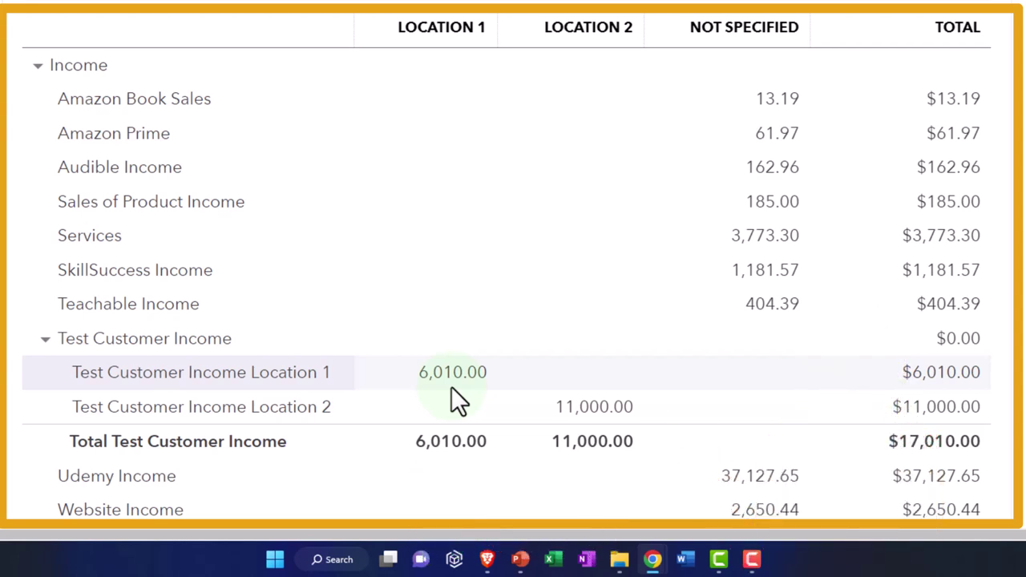
left_click(45, 344)
left_click(45, 344)
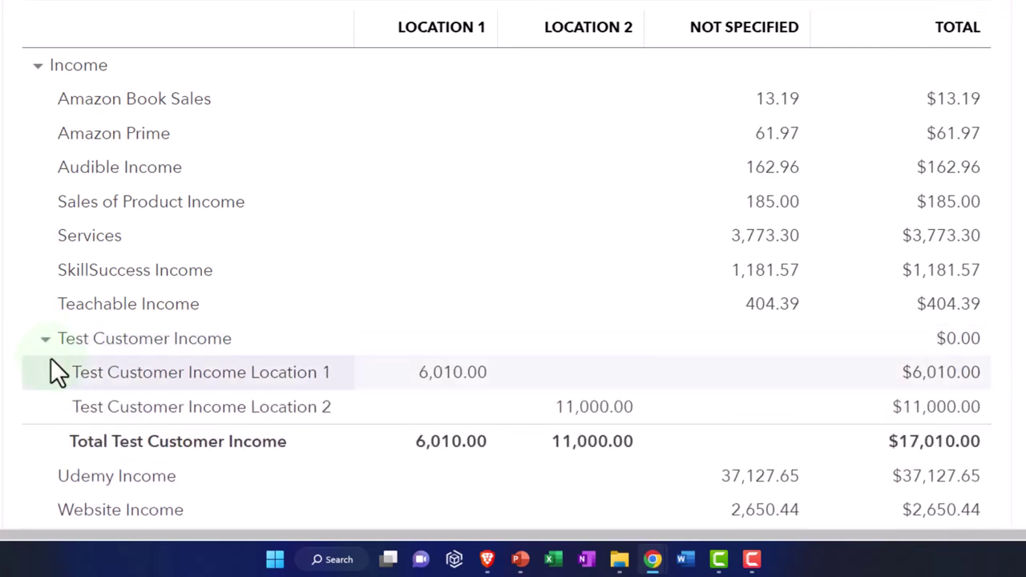
left_click(45, 340)
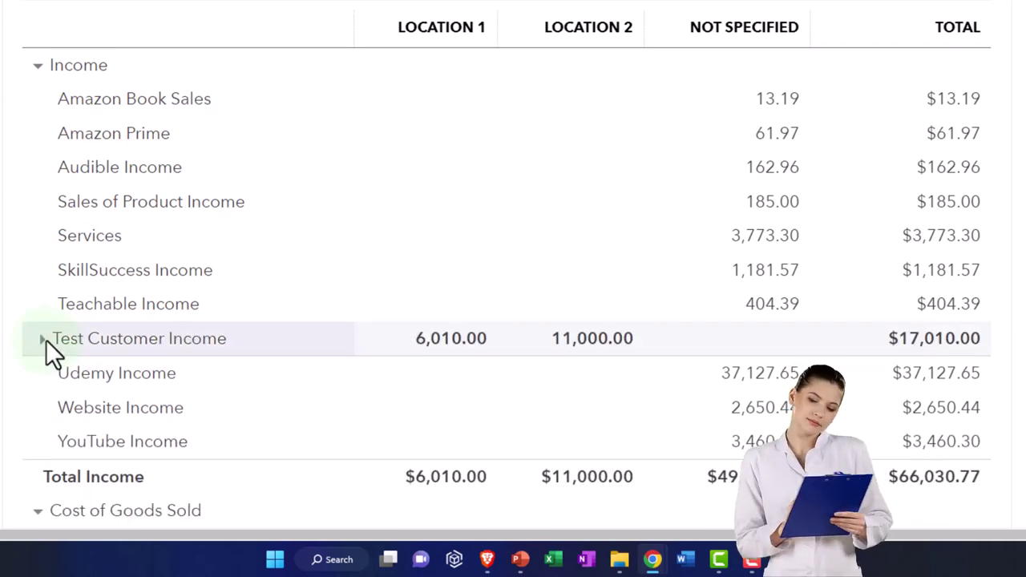
left_click(44, 340)
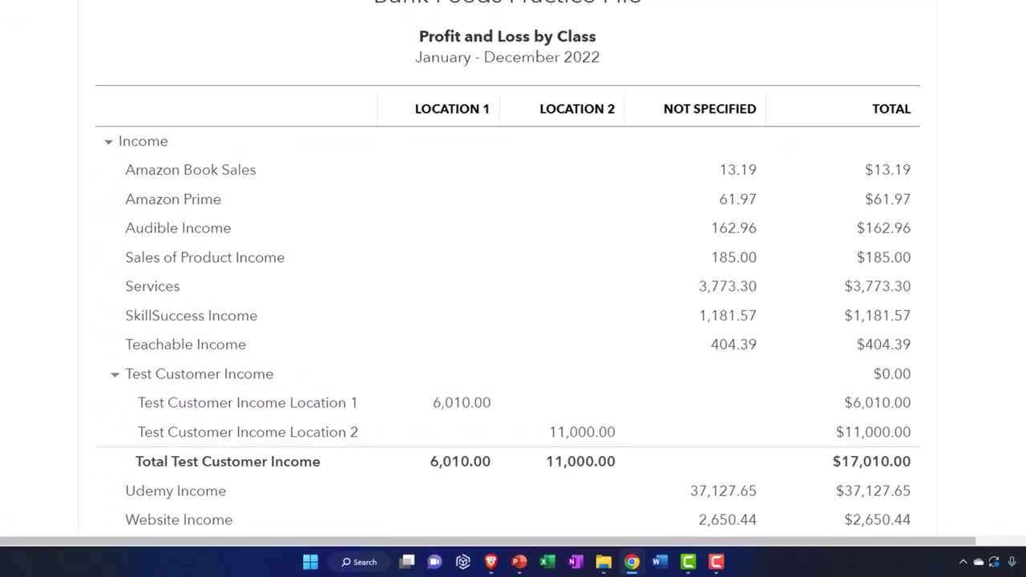
- Return to the bank transactions and open the list of bank feed rules
left_click(163, 0)
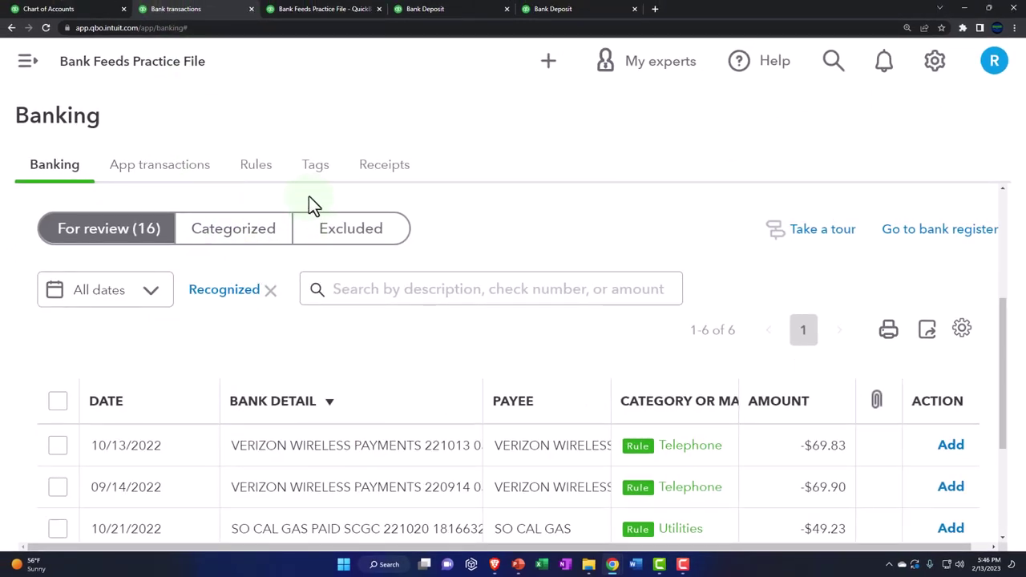
left_click(258, 166)
key("ctrl+minus")
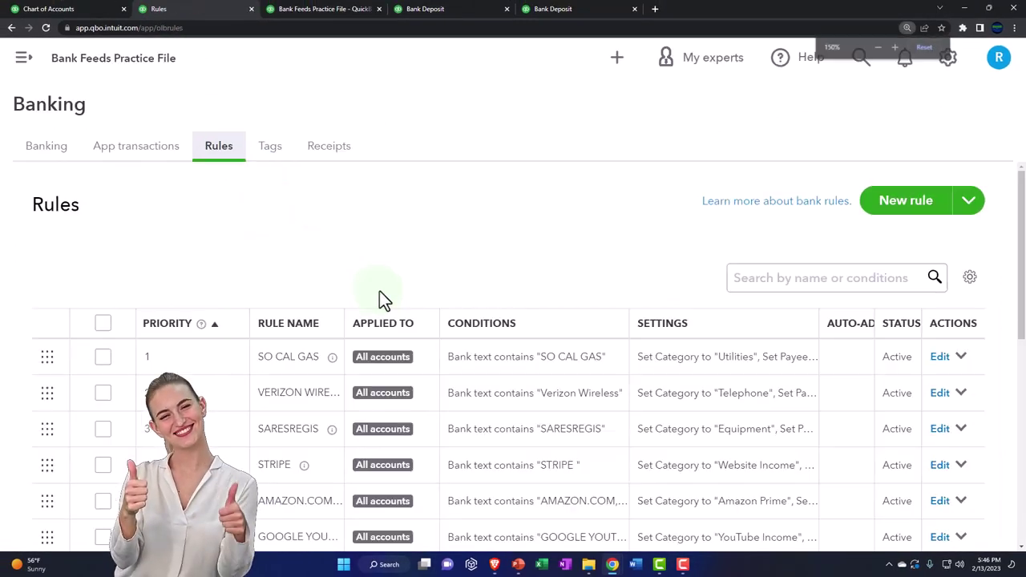
- Edit the Test Customer 153 bank rule so its category is Test Customer Income Location 2, and save the rule
scroll(383, 297, "down", 6)
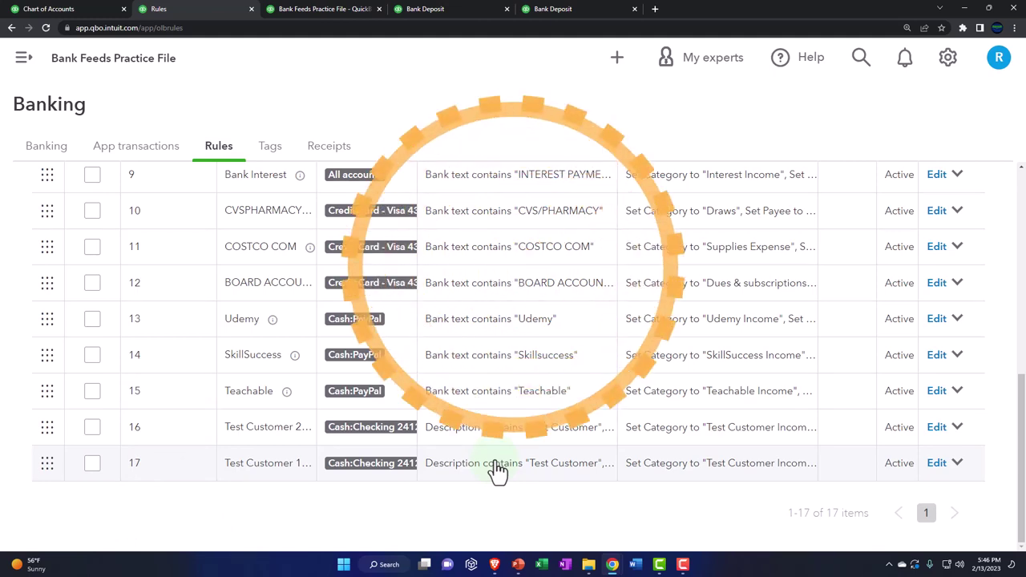
left_click(934, 463)
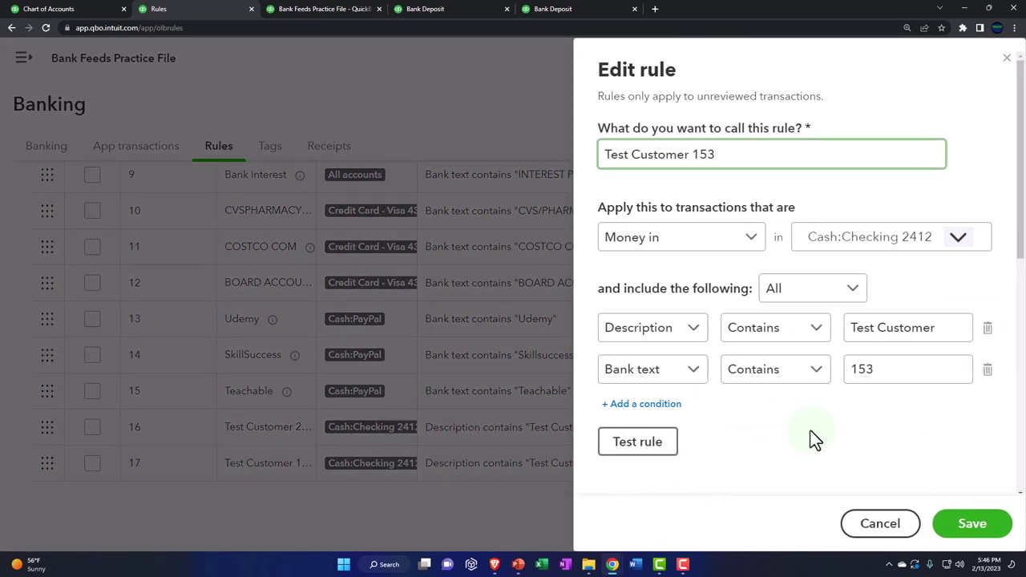
scroll(811, 430, "down", 3)
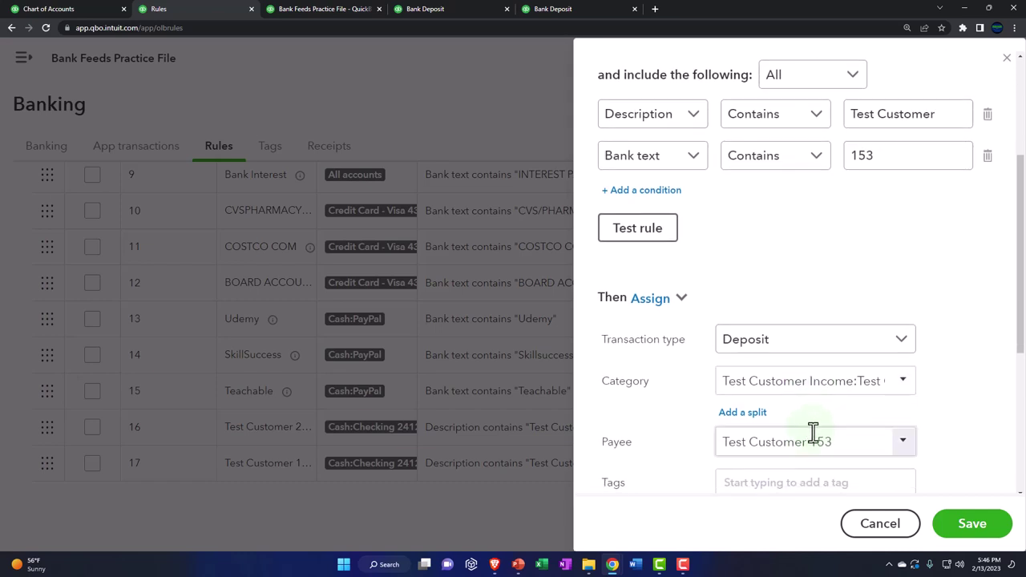
scroll(813, 432, "up", 3)
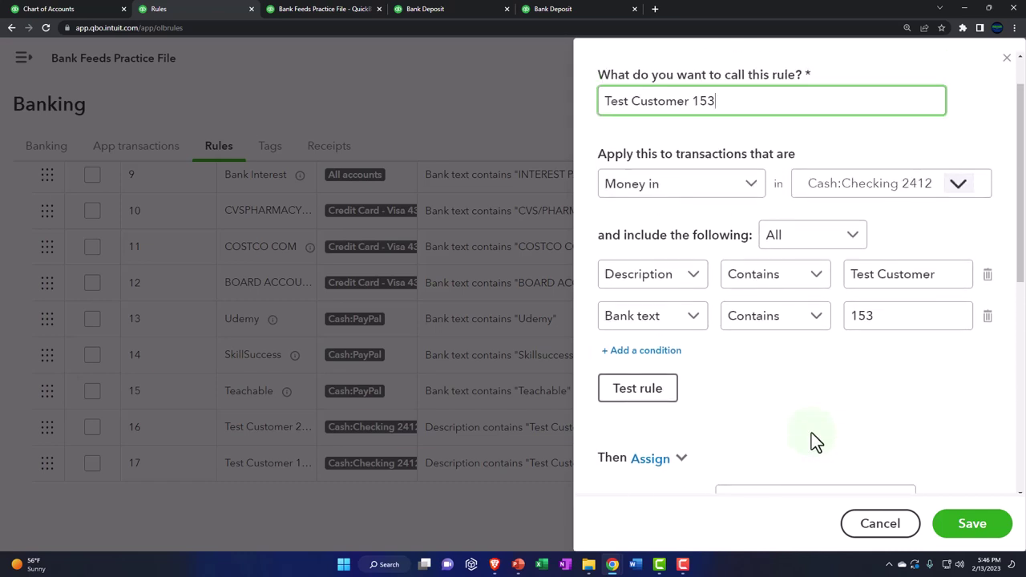
scroll(811, 432, "down", 6)
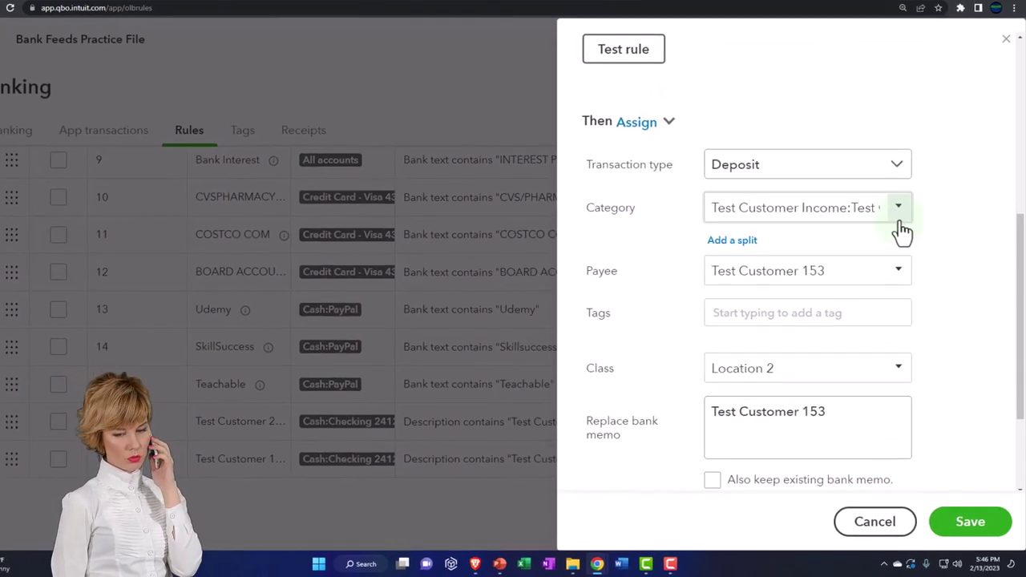
left_click(901, 228)
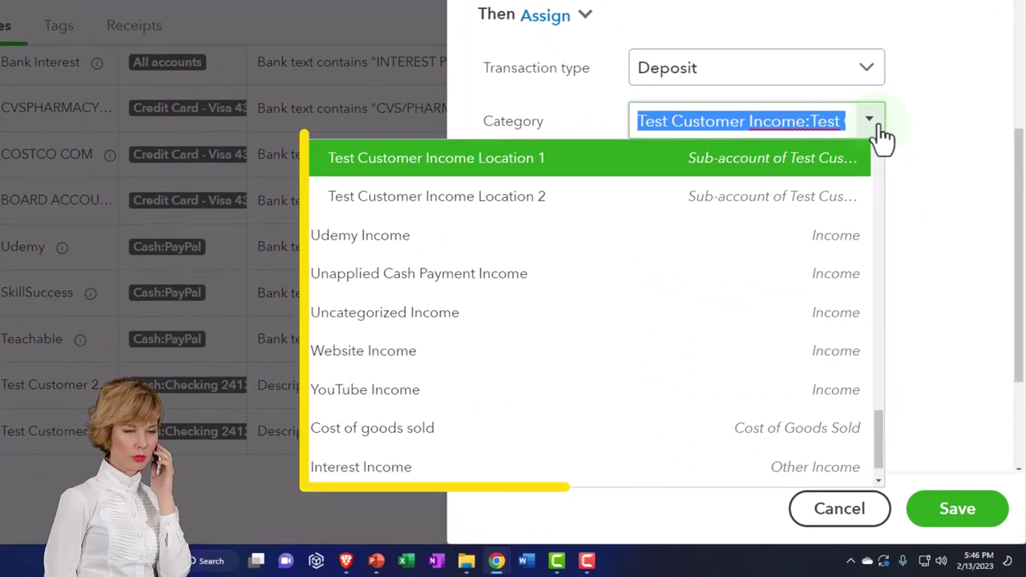
left_click(541, 201)
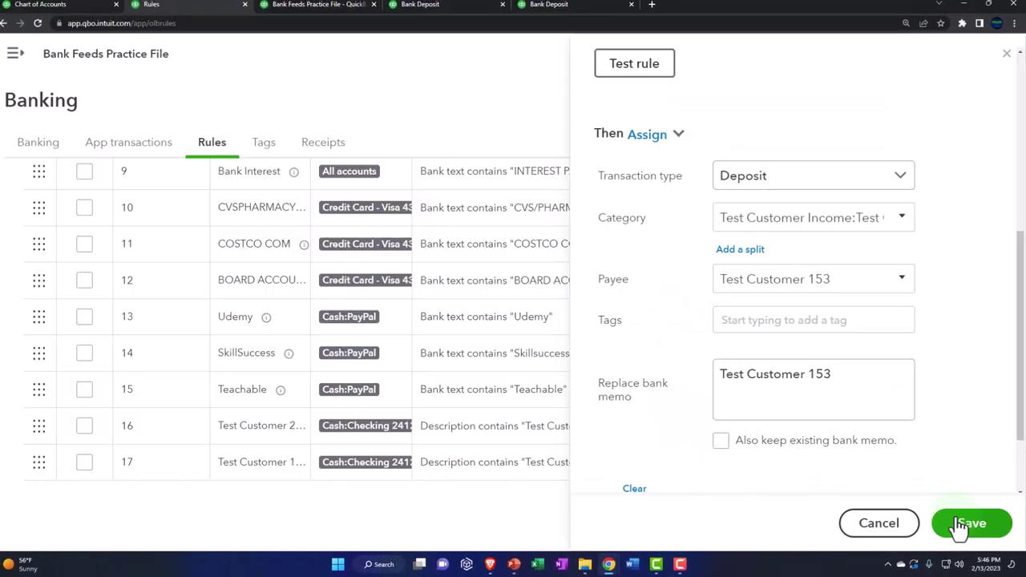
left_click(954, 520)
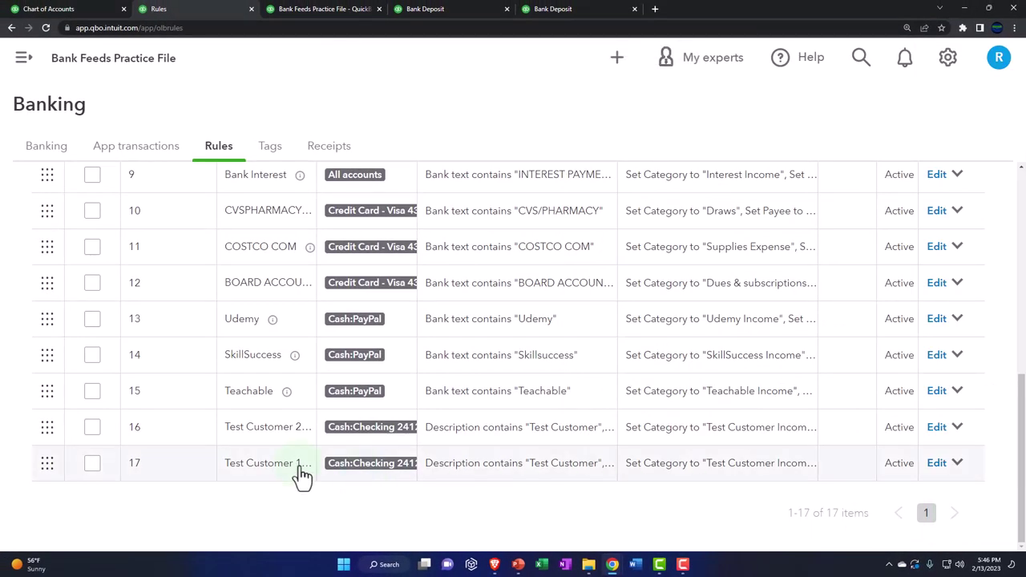
scroll(301, 473, "up", 6)
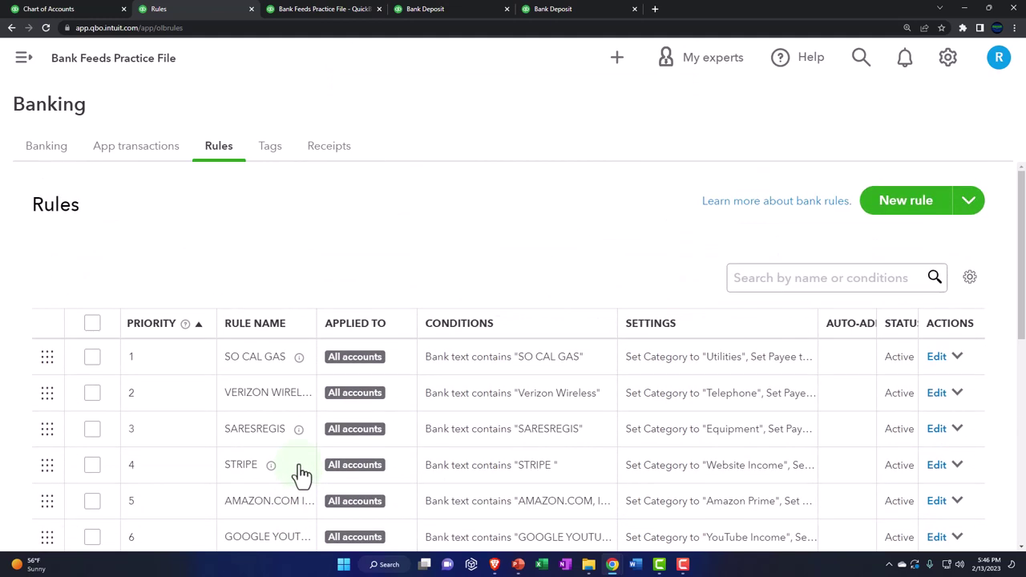